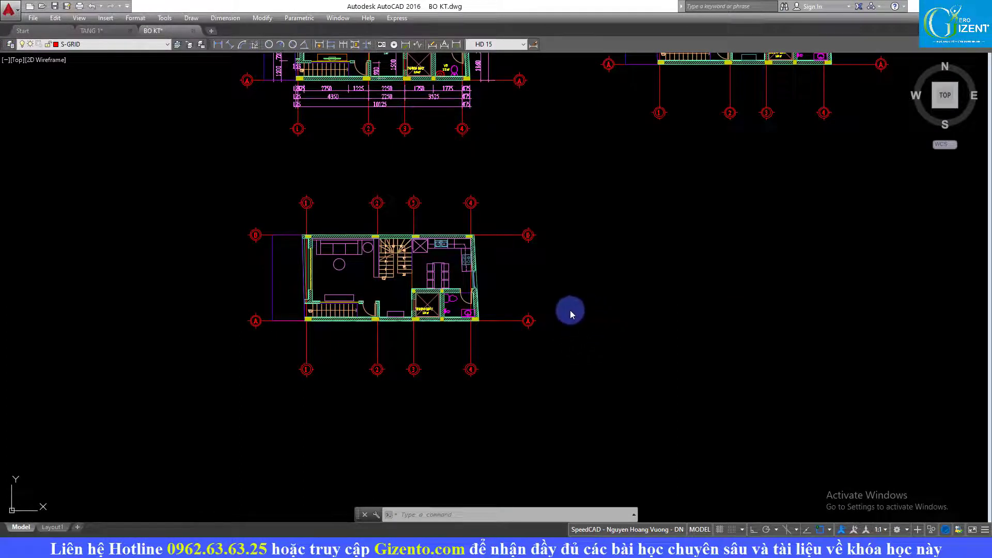
Pan and zoom to frame the first-floor plan in the AutoCAD view.
scroll(363, 352, "down", 3)
scroll(488, 361, "down", 2)
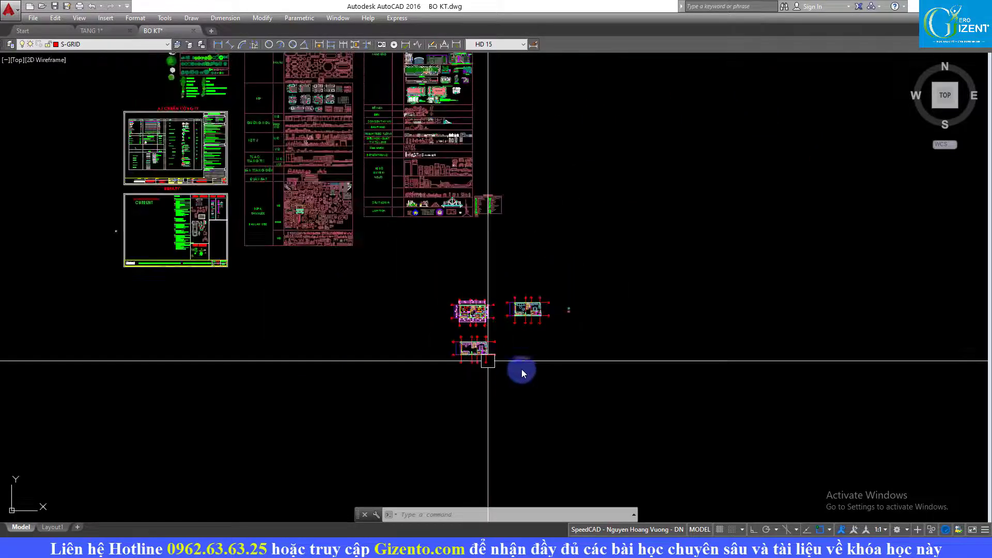
scroll(520, 369, "up", 3)
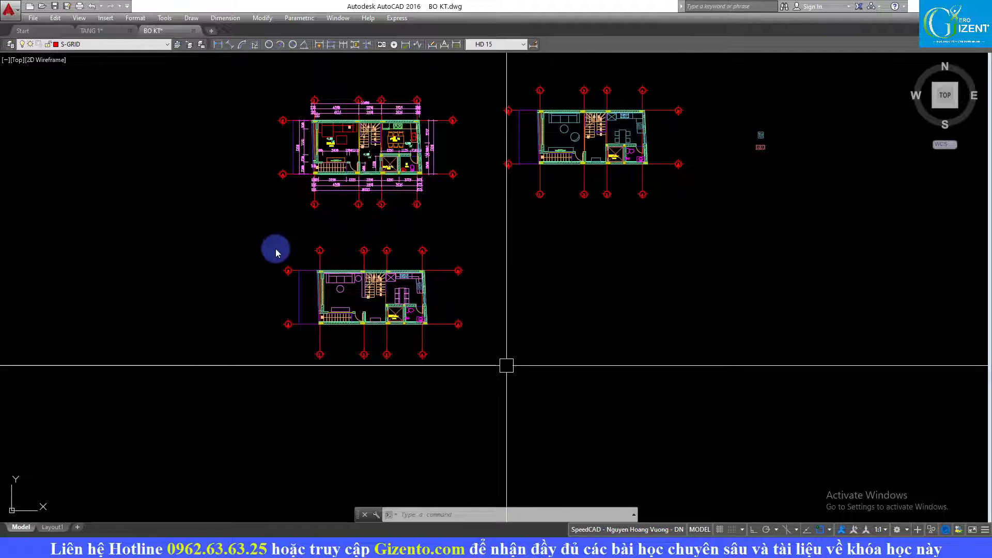
middle_click_drag(499, 391, 538, 453)
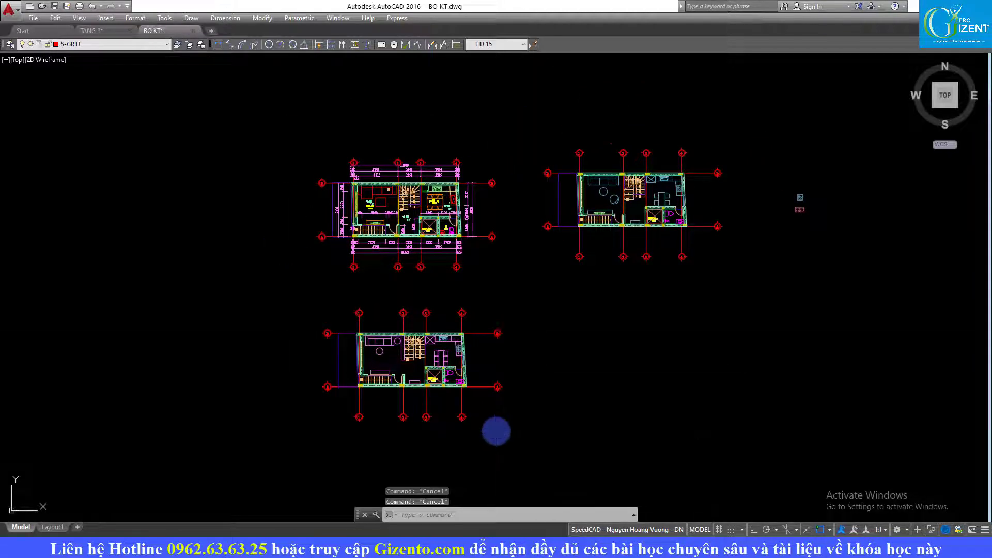
scroll(496, 429, "up", 1)
scroll(460, 394, "up", 1)
middle_click_drag(467, 392, 467, 368)
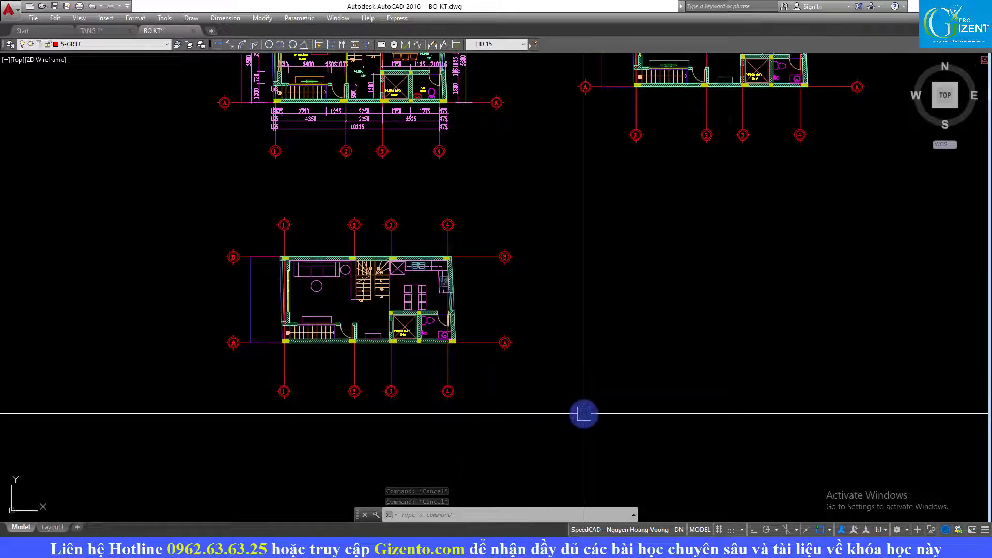
scroll(536, 405, "up", 2)
scroll(200, 328, "down", 3)
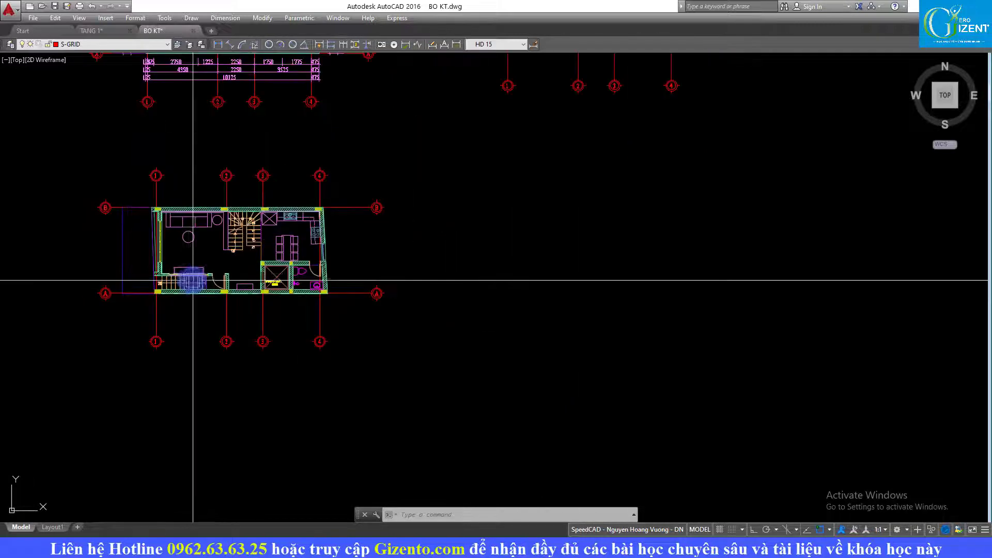
scroll(452, 331, "up", 1)
left_click(304, 210)
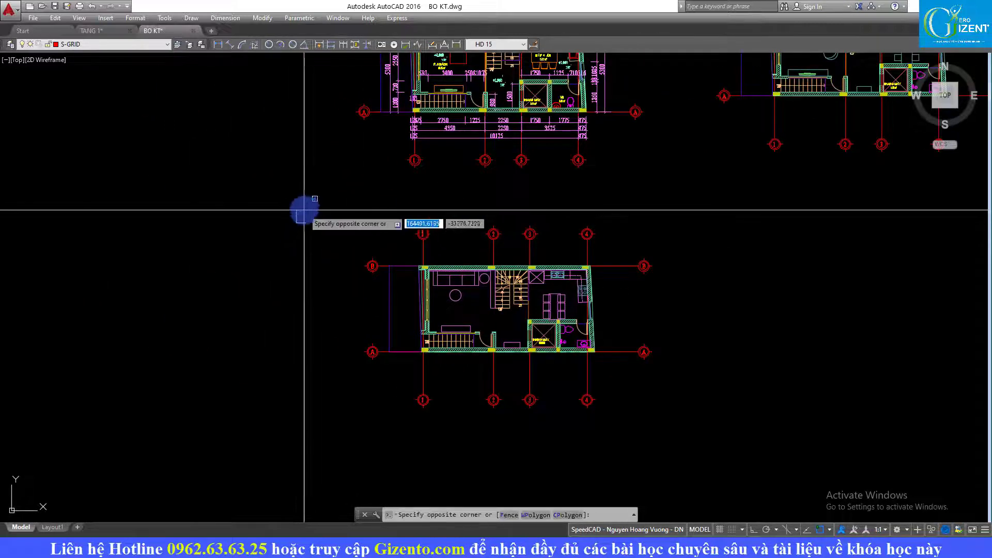
middle_click_drag(759, 294, 684, 250)
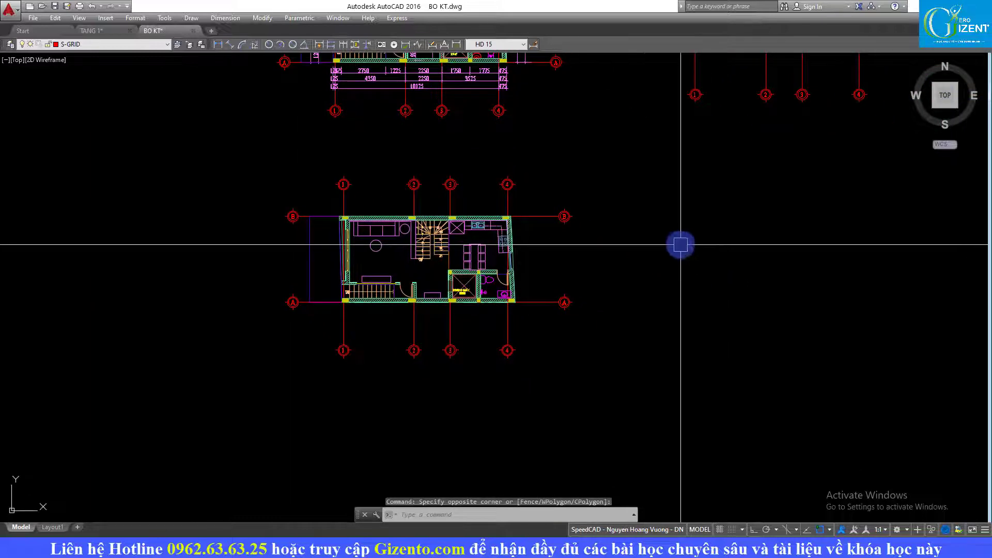
scroll(664, 358, "down", 1)
scroll(638, 381, "up", 1)
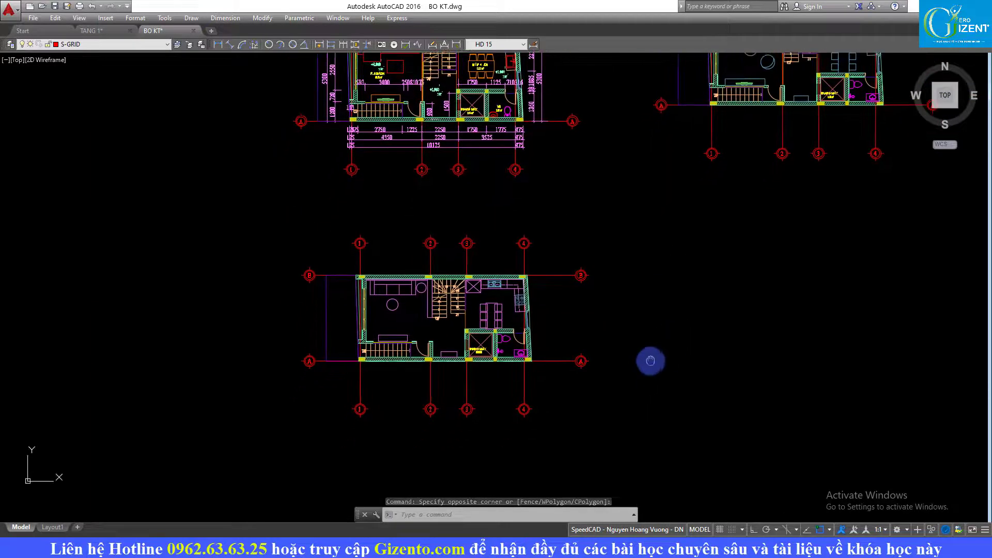
scroll(507, 331, "up", 1)
scroll(549, 325, "down", 1)
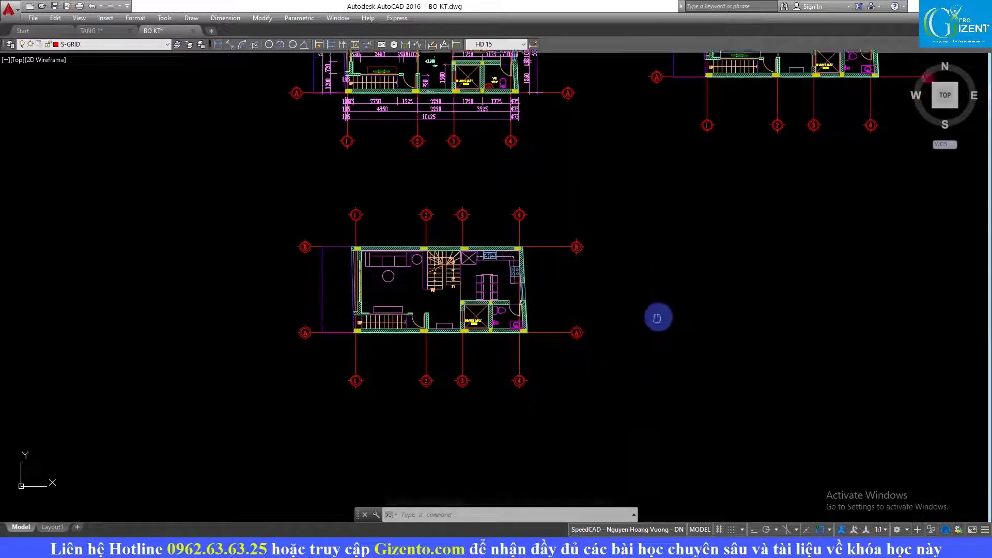
scroll(560, 318, "up", 1)
mouse_move(560, 318)
middle_mouse_down()
mouse_move(615, 353)
mouse_move(571, 277)
mouse_move(611, 338)
middle_mouse_up()
scroll(571, 277, "down", 2)
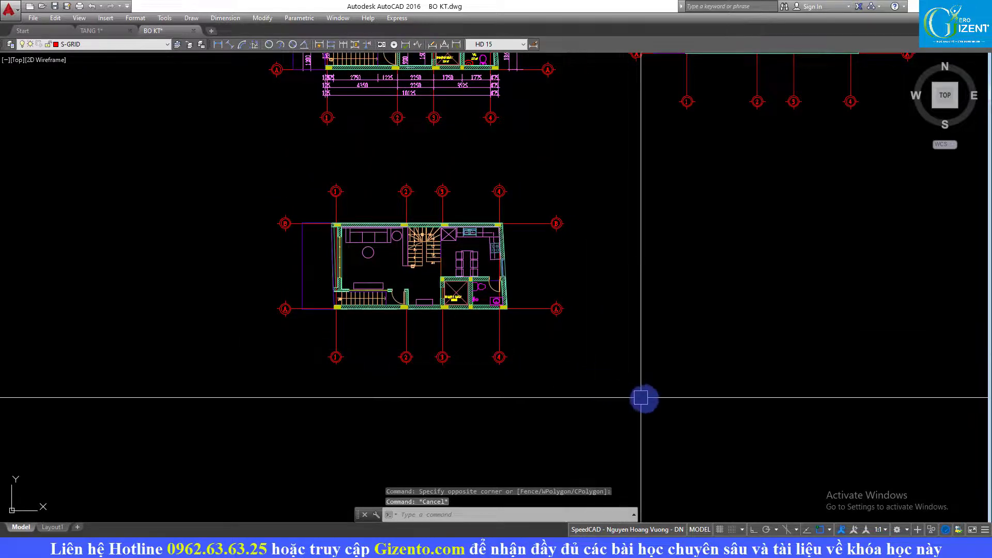
middle_click_drag(676, 321, 683, 344)
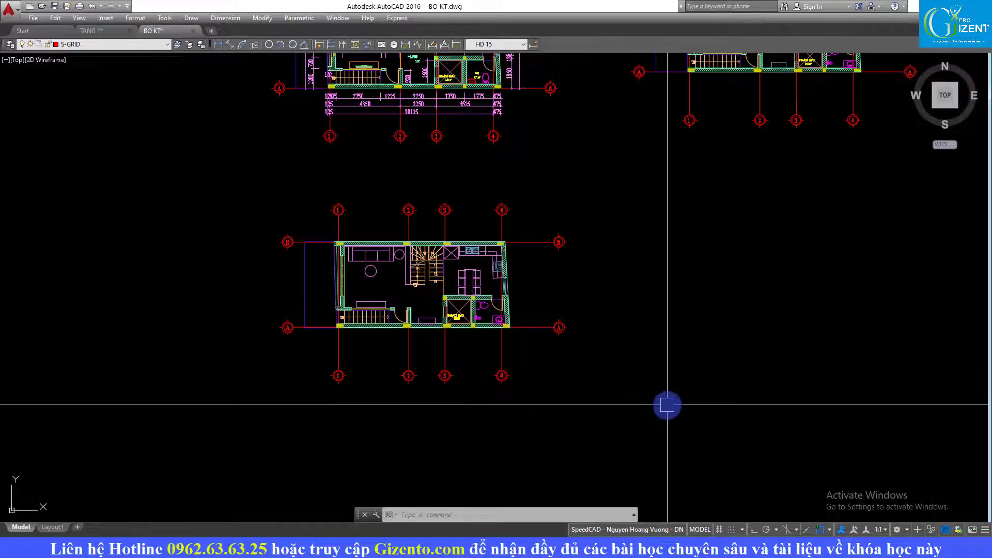
mouse_move(667, 405)
middle_mouse_down()
mouse_move(658, 389)
mouse_move(671, 378)
middle_mouse_up()
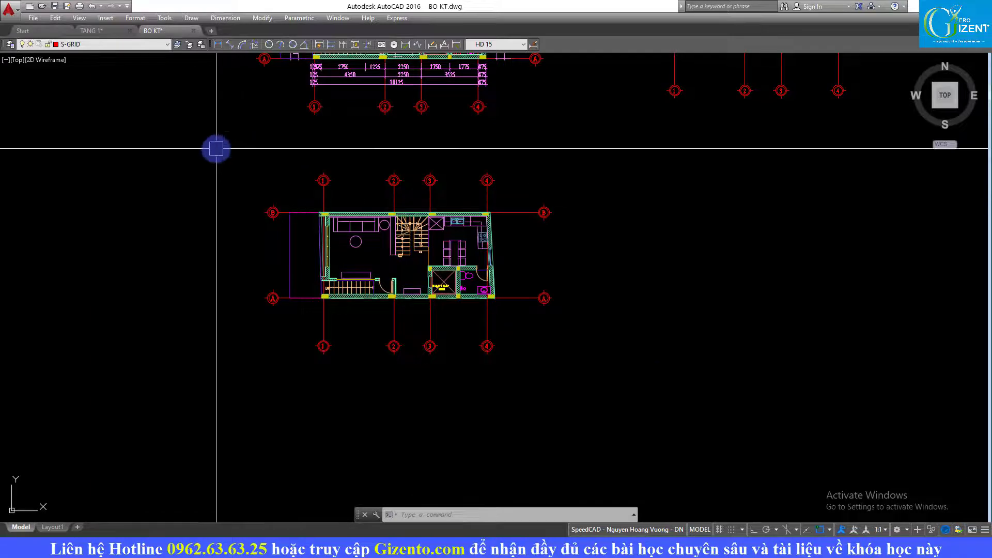
Copy the whole first-floor plan straight down with Ortho on, placing the duplicate below.
left_click(217, 149)
left_click(701, 423)
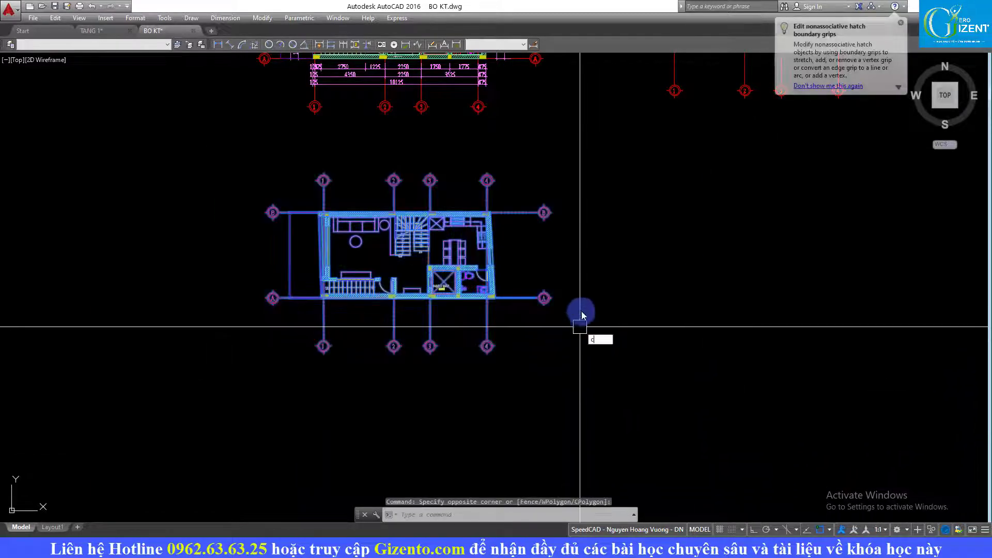
type("co")
key("space")
left_click(602, 368)
middle_click_drag(602, 368, 614, 266)
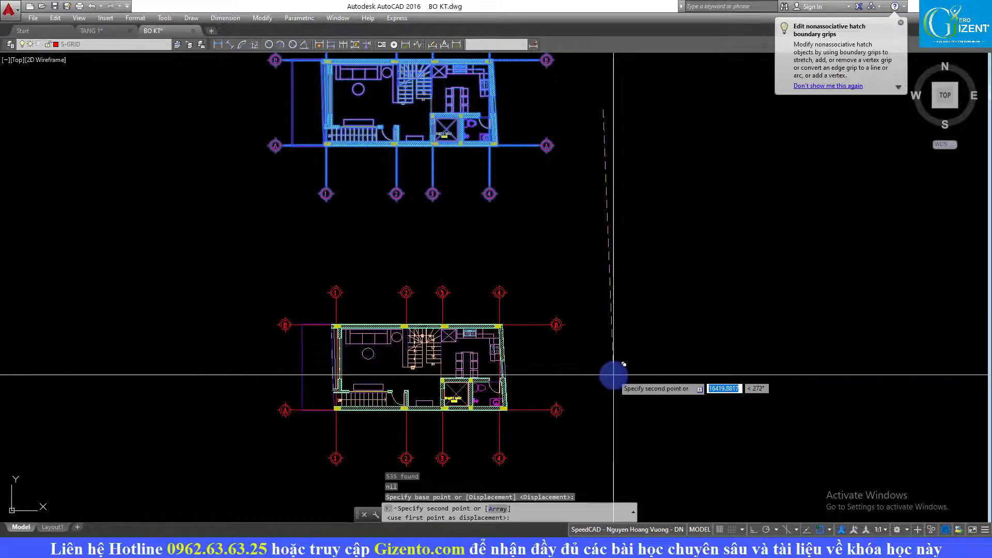
key("F8")
scroll(614, 366, "down", 2)
scroll(606, 376, "down", 2)
key("Escape")
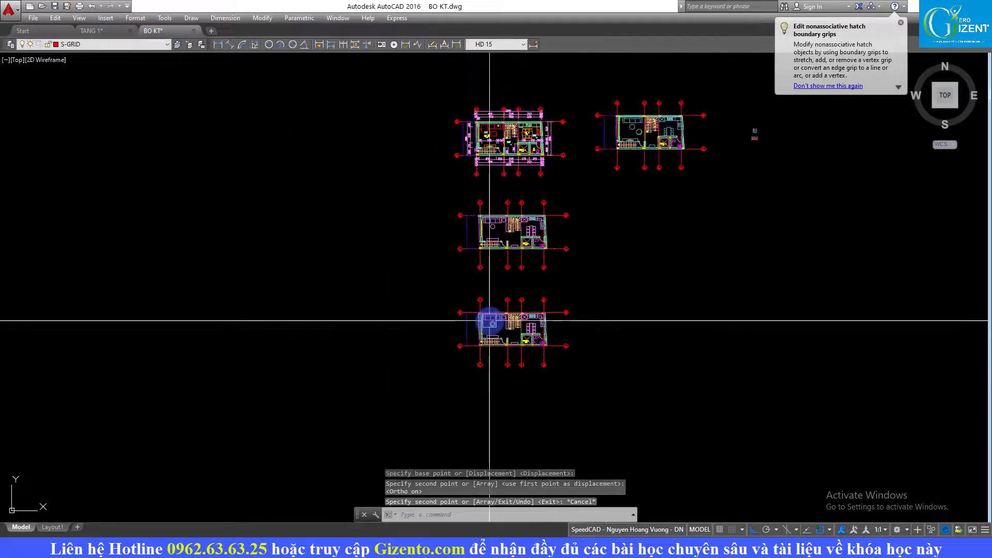
scroll(487, 273, "up", 3)
scroll(487, 273, "up", 1)
scroll(531, 178, "up", 2)
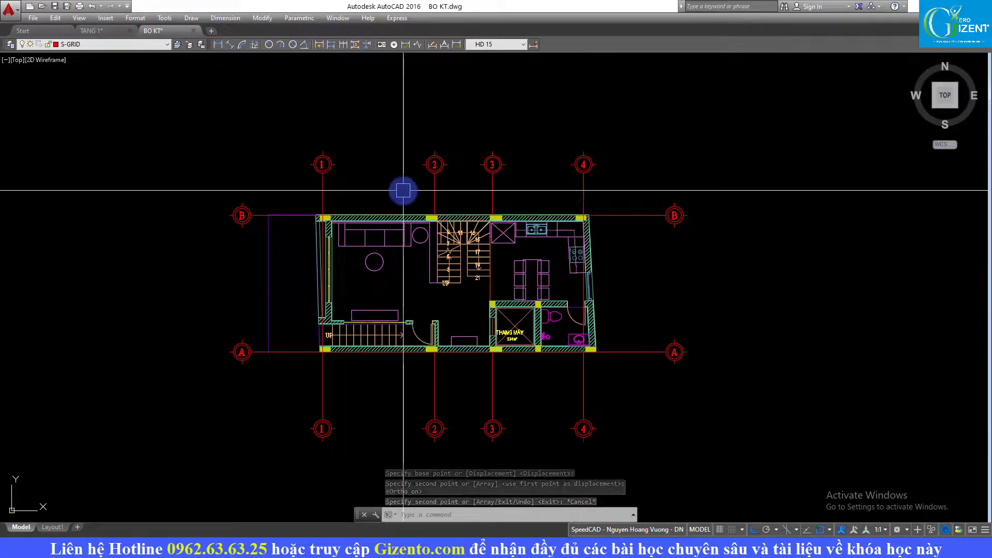
Isolate the S-GRID layer with command 4, delete all grid lines, then restore layers with 3.
type("4")
key("Return")
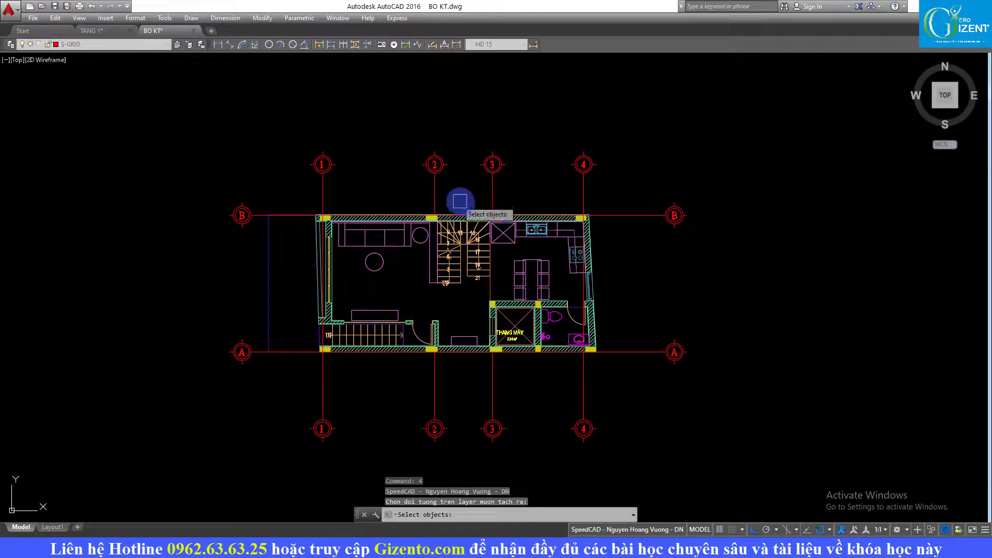
left_click(432, 187)
key("Return")
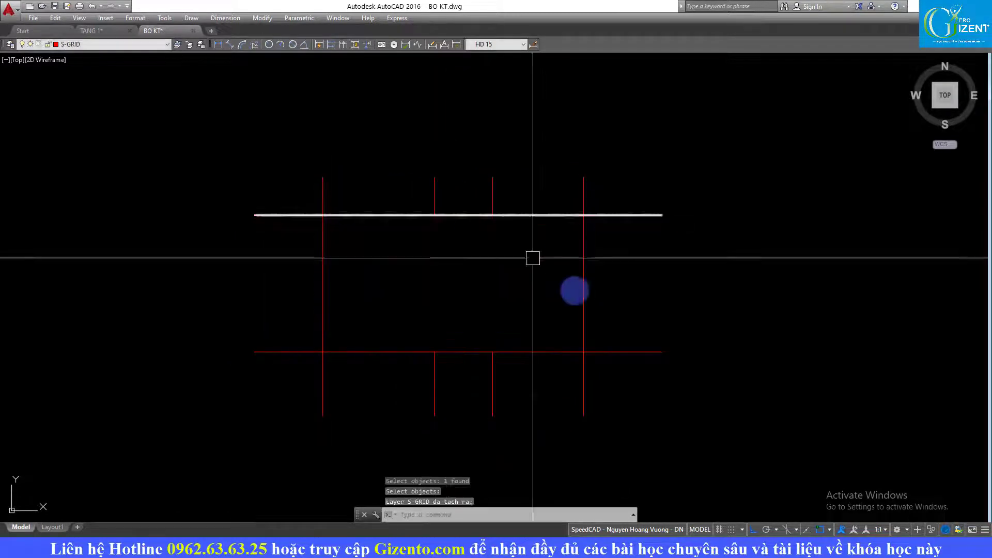
left_click(807, 461)
left_click(210, 117)
key("Delete")
type("3")
key("Return")
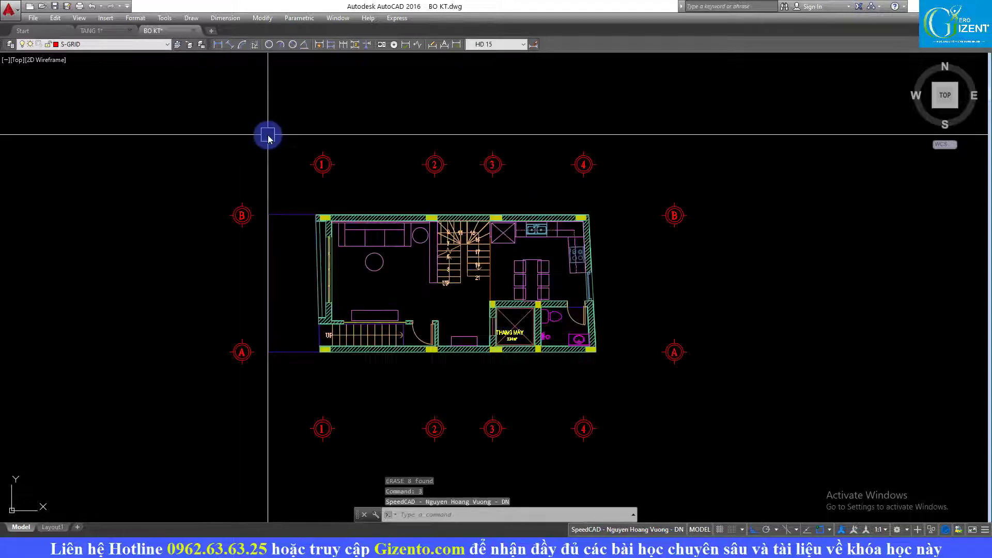
key("Escape")
Erase the top, left, bottom and right grid bubbles (1–4 and A–B).
left_click(626, 123)
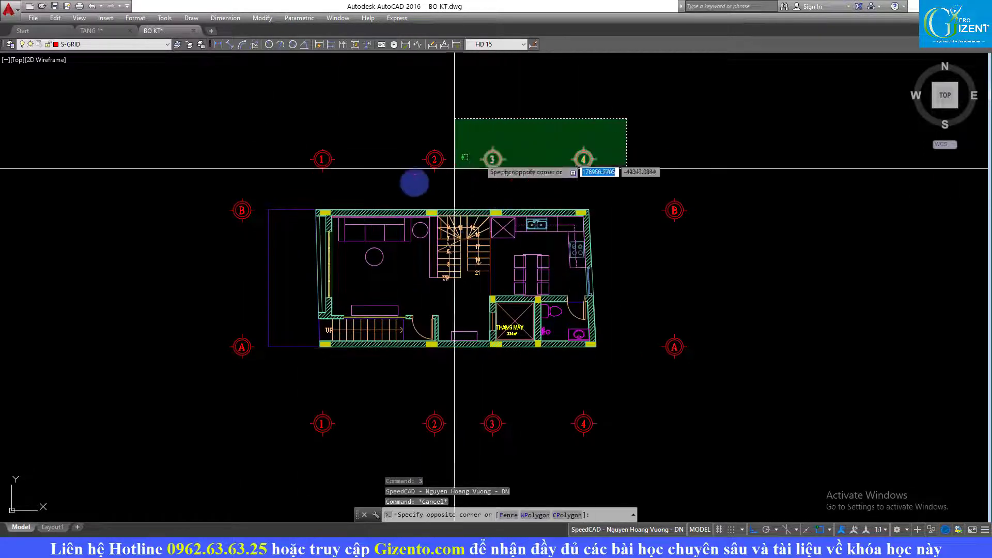
left_click(230, 182)
left_click(288, 133)
left_click(186, 387)
type("e")
key("Return")
left_click(704, 394)
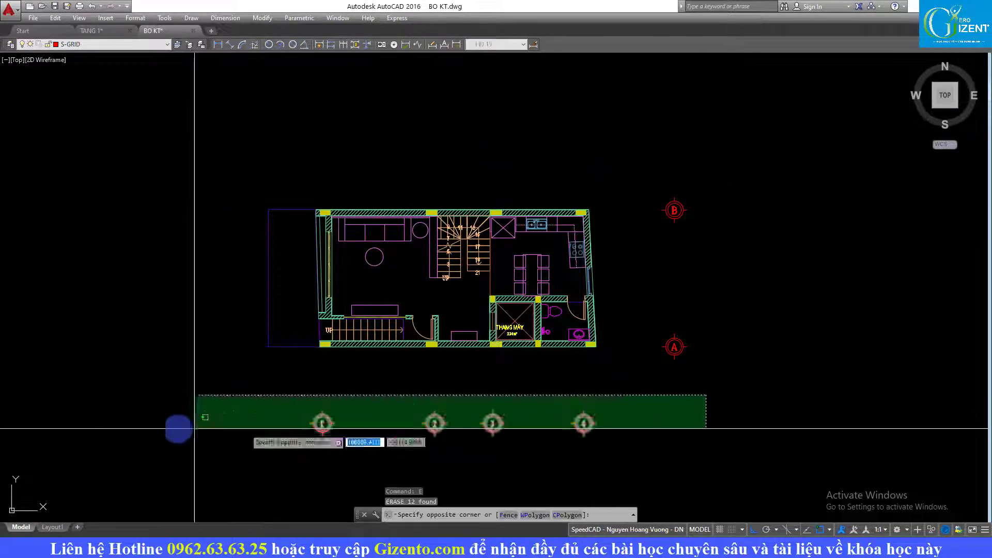
left_click(177, 426)
type("e")
key("Return")
left_click(769, 421)
left_click(668, 181)
key("Delete")
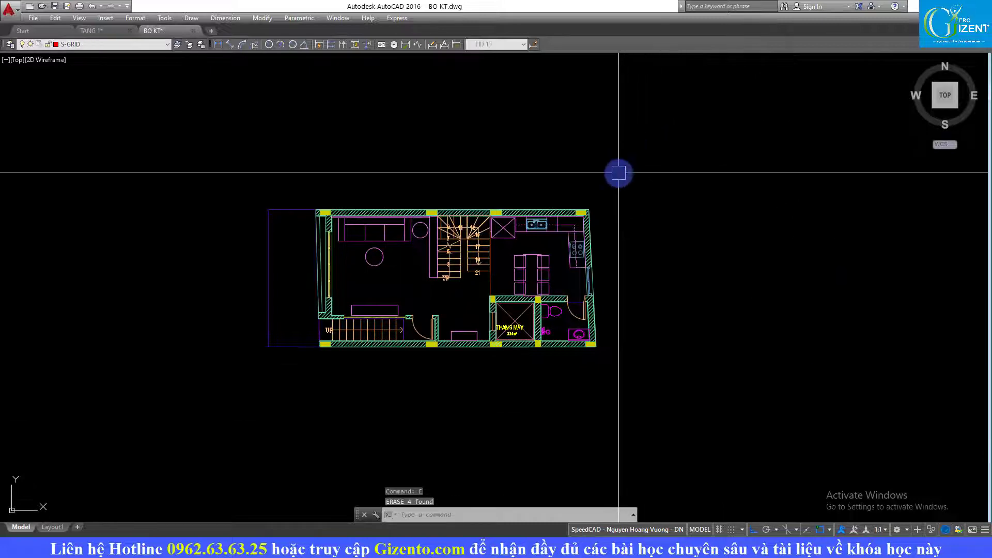
scroll(300, 224, "up", 2)
scroll(425, 190, "up", 4)
Isolate the wall hatch layer A-WALL-PATT with the TL command.
type("tl")
key("Return")
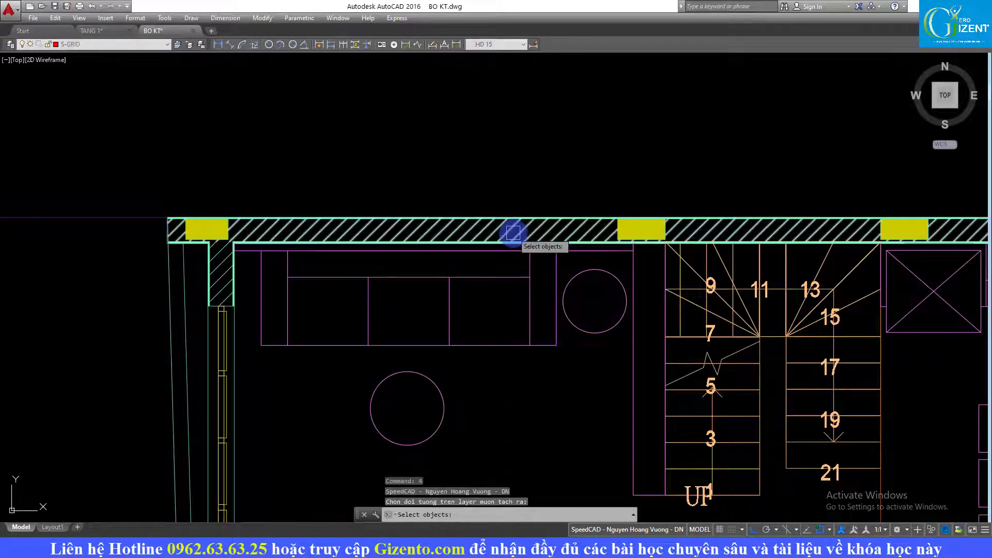
left_click(513, 232)
key("Return")
scroll(511, 231, "down", 2)
scroll(529, 237, "down", 2)
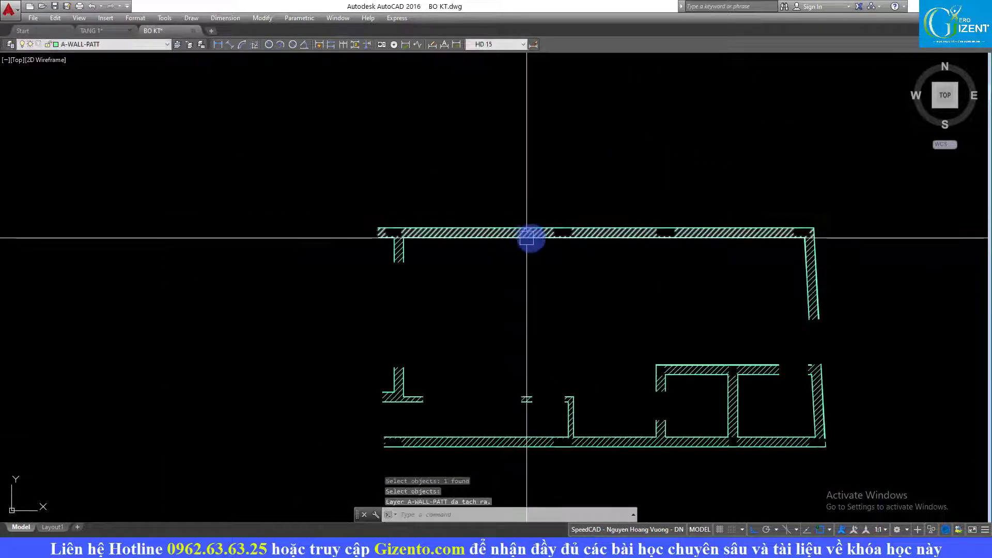
scroll(662, 207, "up", 5)
scroll(662, 207, "down", 1)
Erase the top and right wall hatches.
left_click(601, 262)
scroll(525, 199, "down", 2)
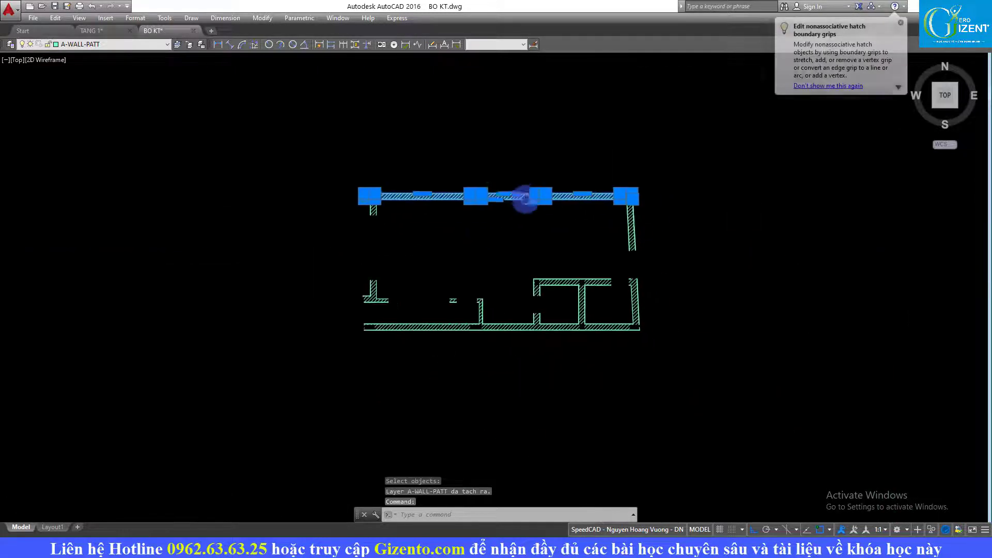
scroll(640, 237, "up", 1)
scroll(641, 237, "up", 2)
left_click(554, 159)
scroll(554, 222, "down", 2)
type("E")
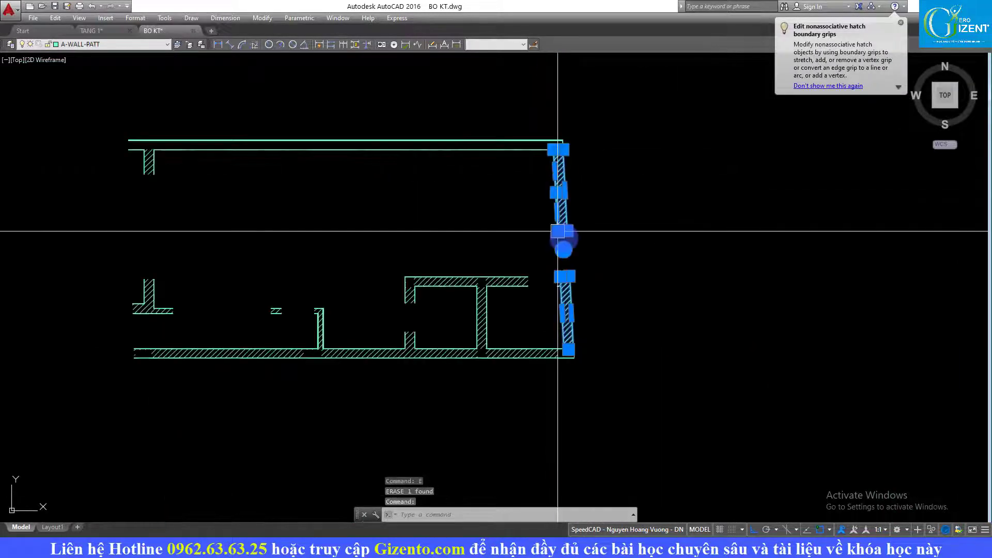
type("e")
key("Return")
Delete the bottom, vertical and top wall hatches one by one.
scroll(503, 356, "up", 3)
left_click(504, 357)
scroll(471, 339, "down", 2)
scroll(615, 277, "down", 2)
key("Delete")
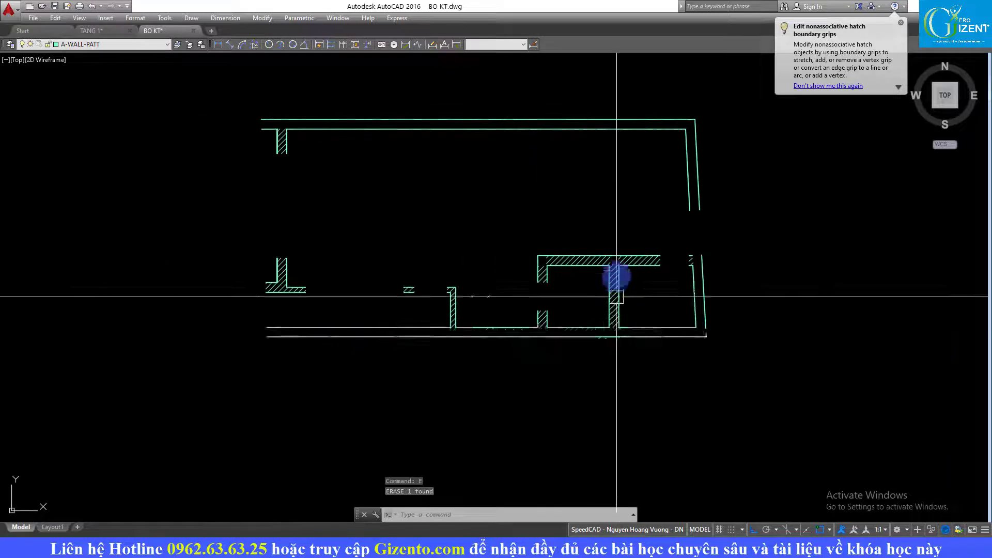
scroll(601, 279, "up", 3)
left_click(601, 279)
key("Delete")
left_click(660, 248)
key("Delete")
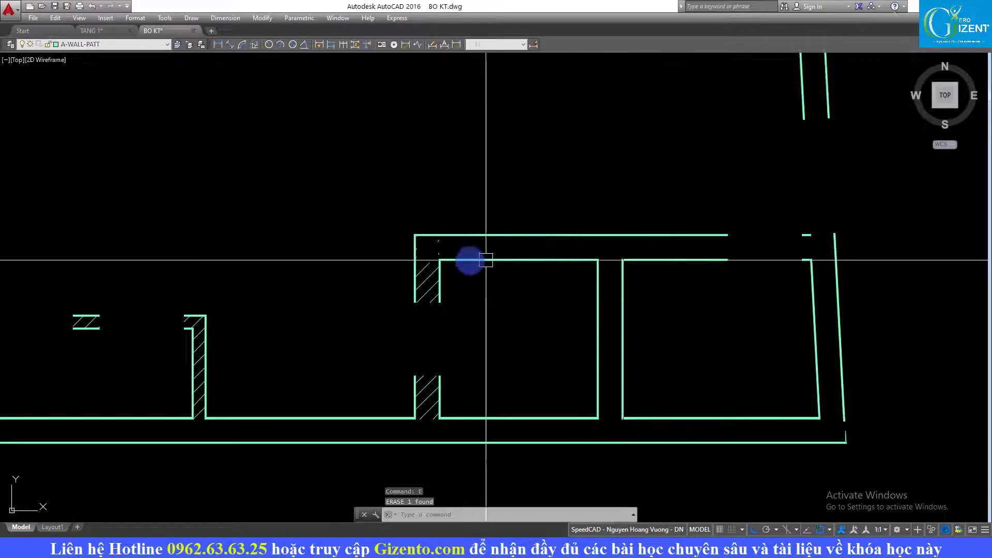
left_click(423, 277)
key("Delete")
Select the remaining four wall hatches and erase them together.
scroll(417, 303, "down", 2)
scroll(535, 292, "up", 2)
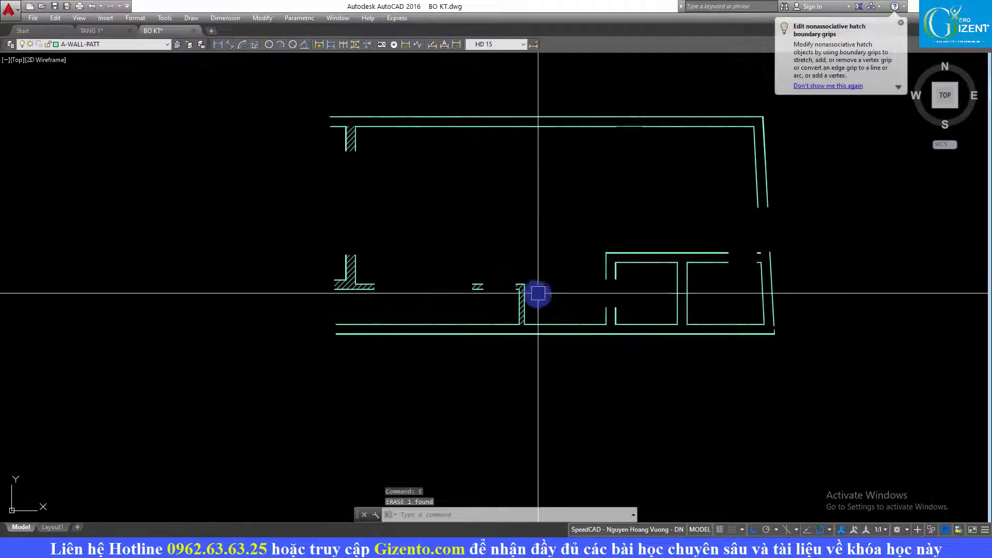
scroll(490, 279, "up", 2)
left_click(489, 279)
left_click(201, 265)
scroll(332, 270, "down", 2)
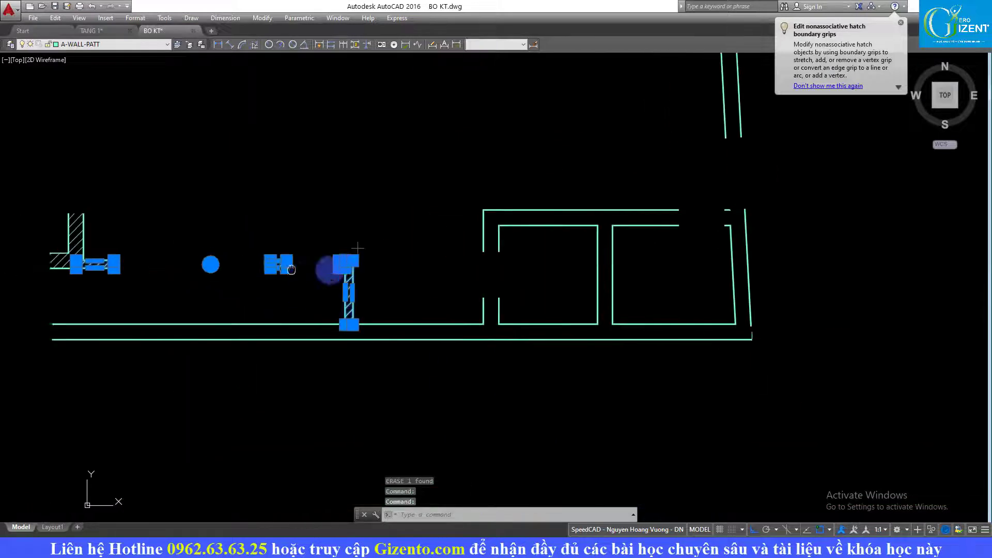
scroll(306, 241, "up", 2)
left_click(250, 248)
left_click(206, 283)
type("e")
key("Return")
scroll(250, 292, "down", 3)
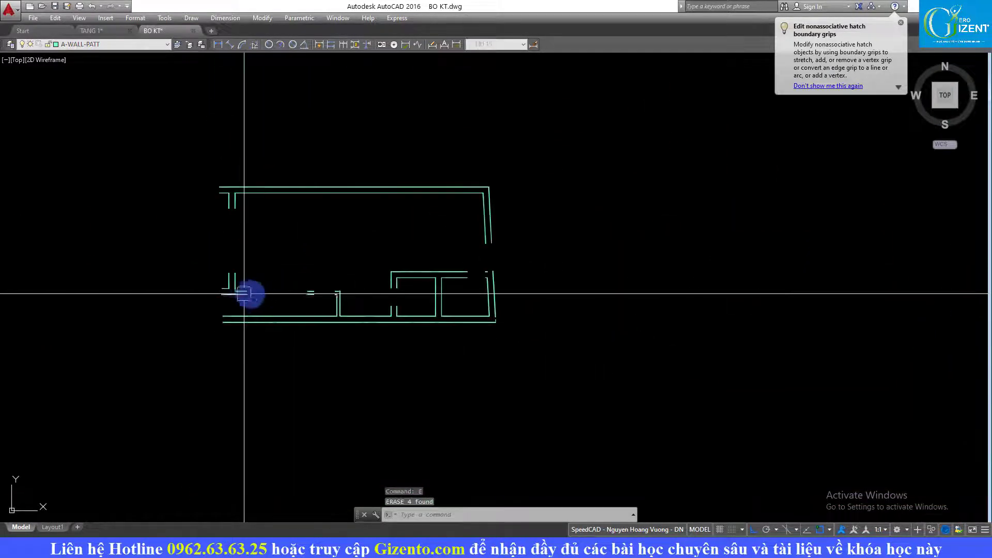
Turn all layers back on with command 3 and frame the whole plan.
type("3")
key("Return")
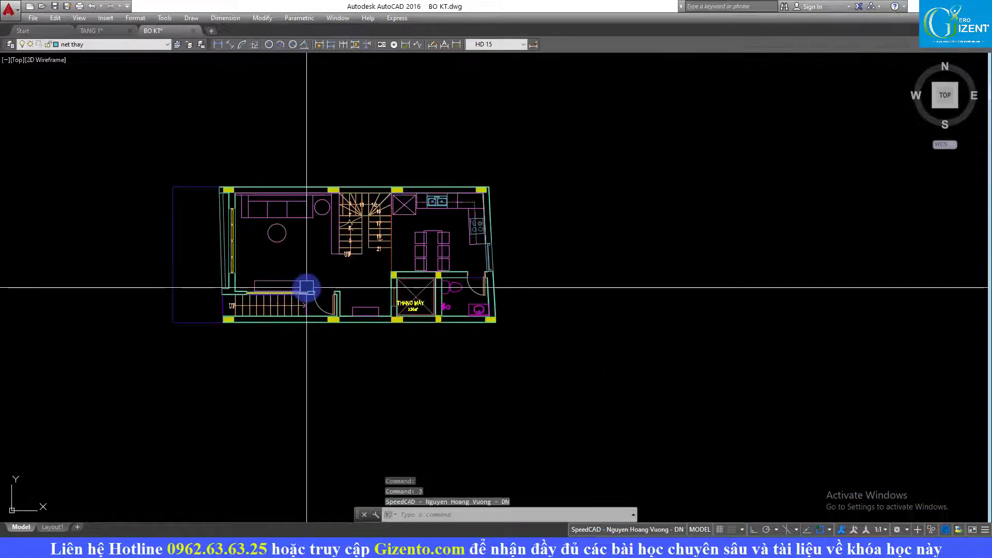
key("Escape")
middle_click_drag(403, 311, 467, 320)
scroll(469, 321, "up", 4)
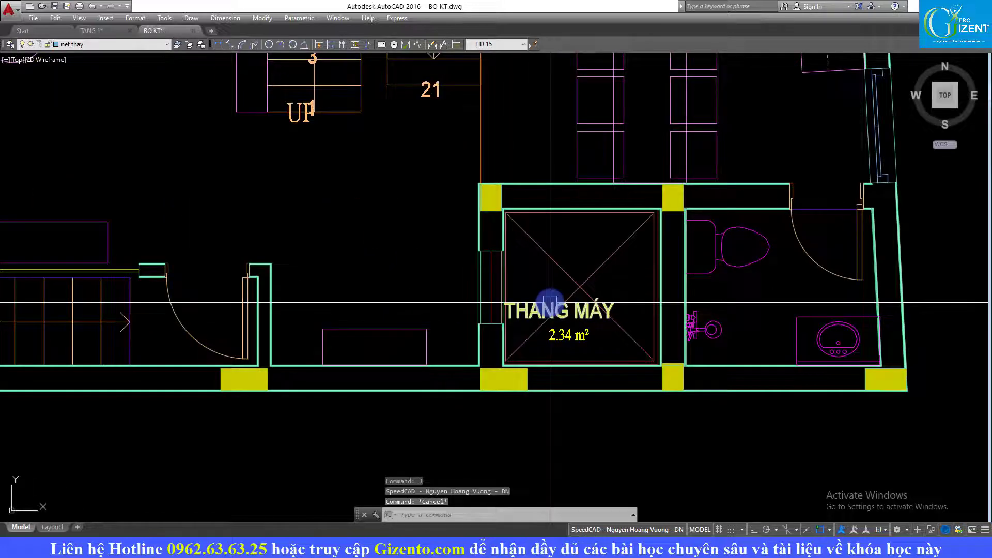
scroll(550, 302, "down", 2)
scroll(550, 301, "down", 1)
scroll(538, 326, "down", 1)
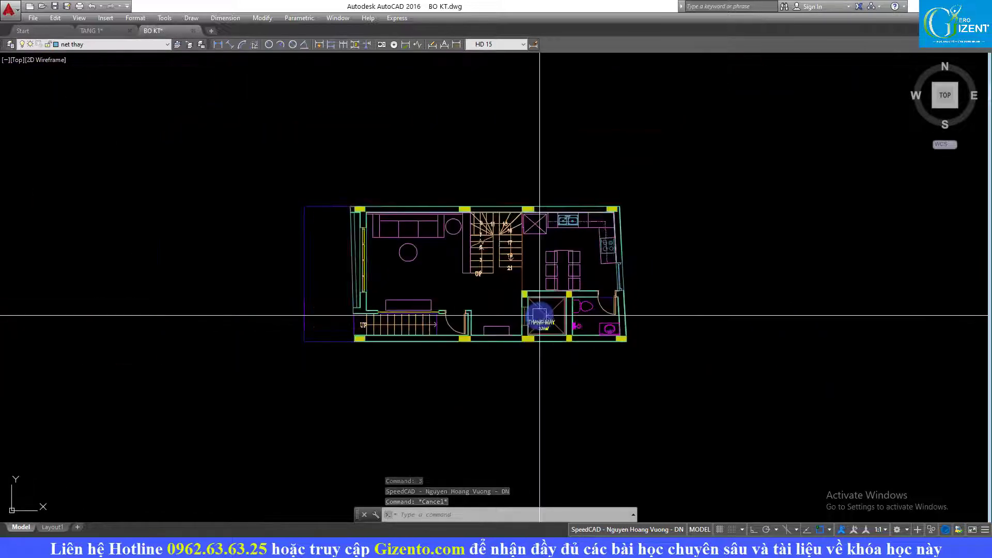
Write the whole plan with WBLOCK to the Desktop as mat bang tang 1.dwg.
left_click(268, 154)
left_click(765, 409)
type("W")
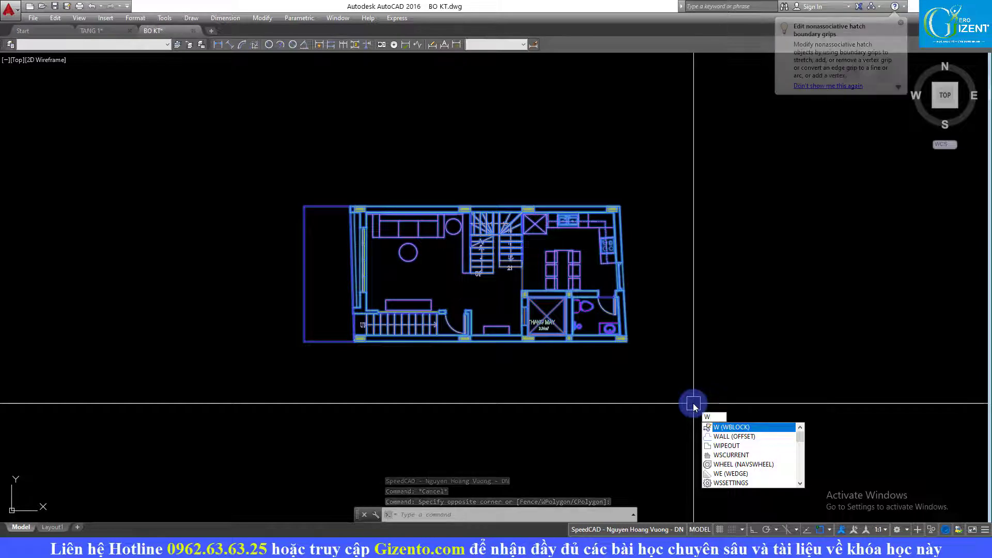
key("Return")
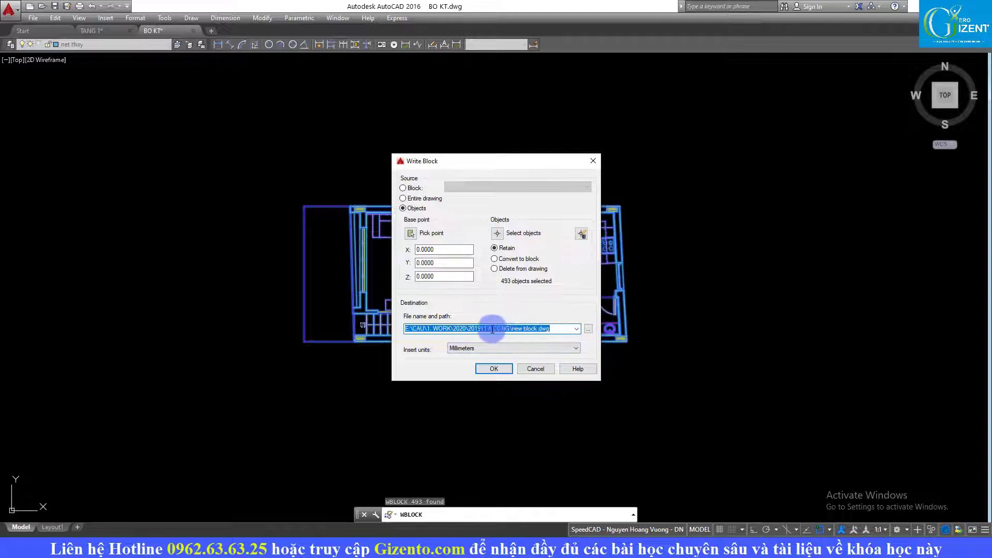
left_click(588, 328)
left_click(364, 342)
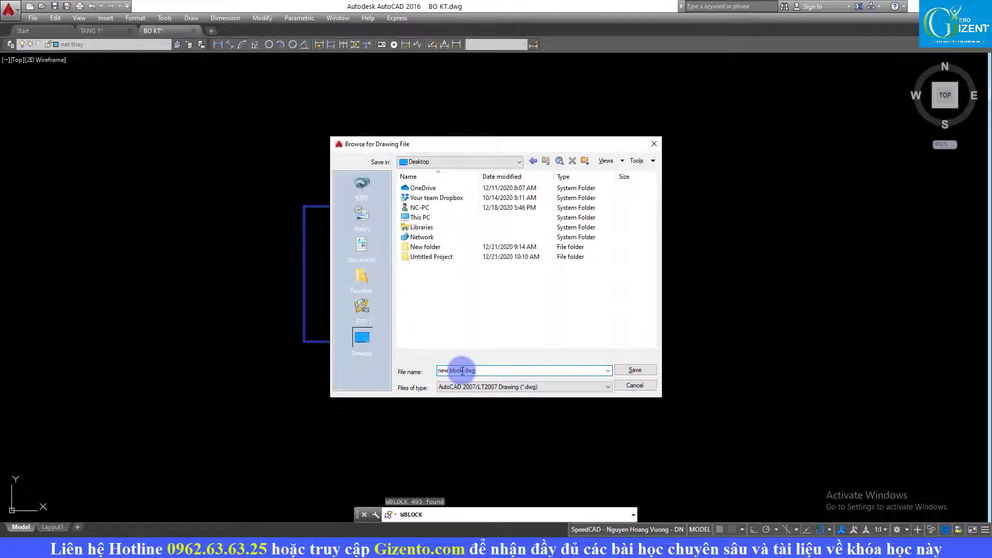
left_click_drag(462, 370, 416, 368)
type("mat ")
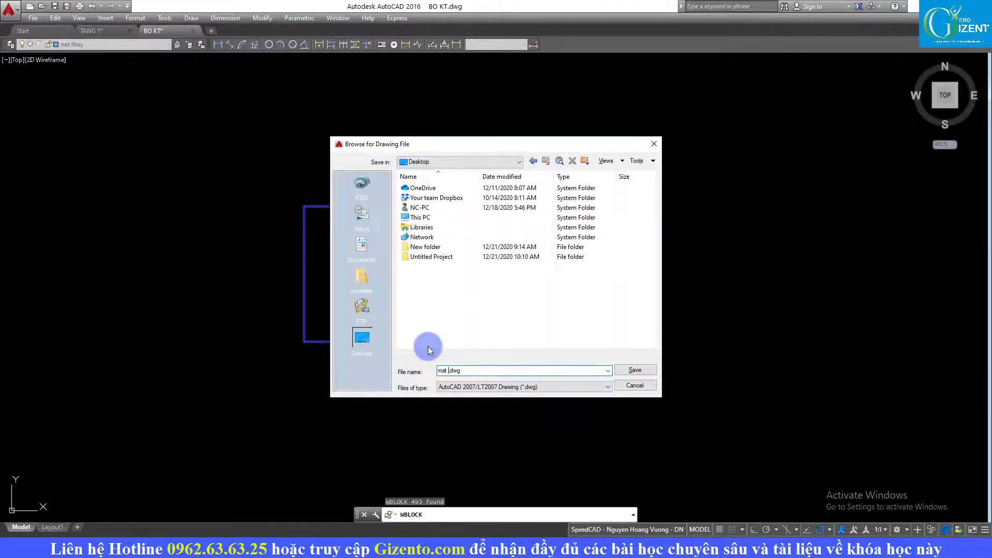
type("bang tang 1")
left_click(632, 366)
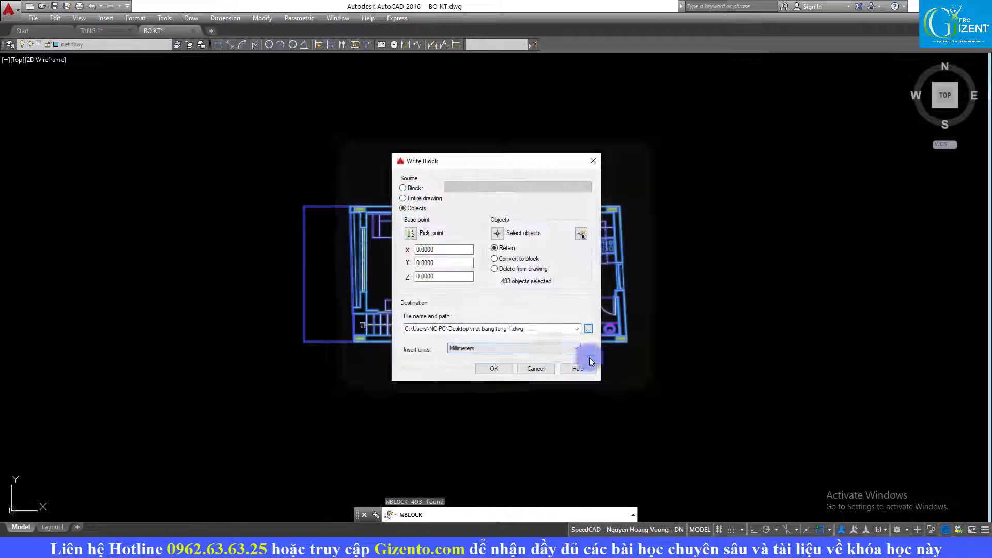
left_click(500, 367)
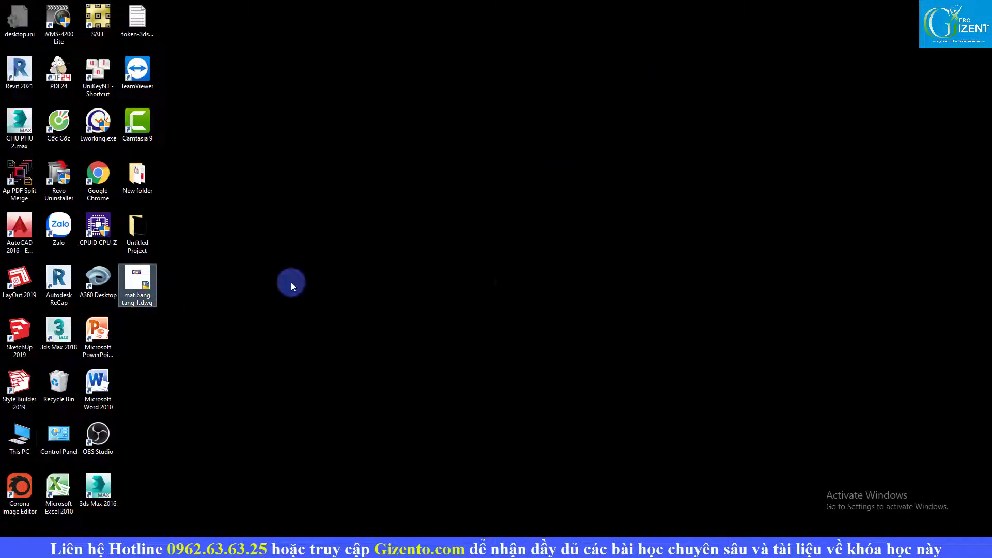
left_click(514, 284)
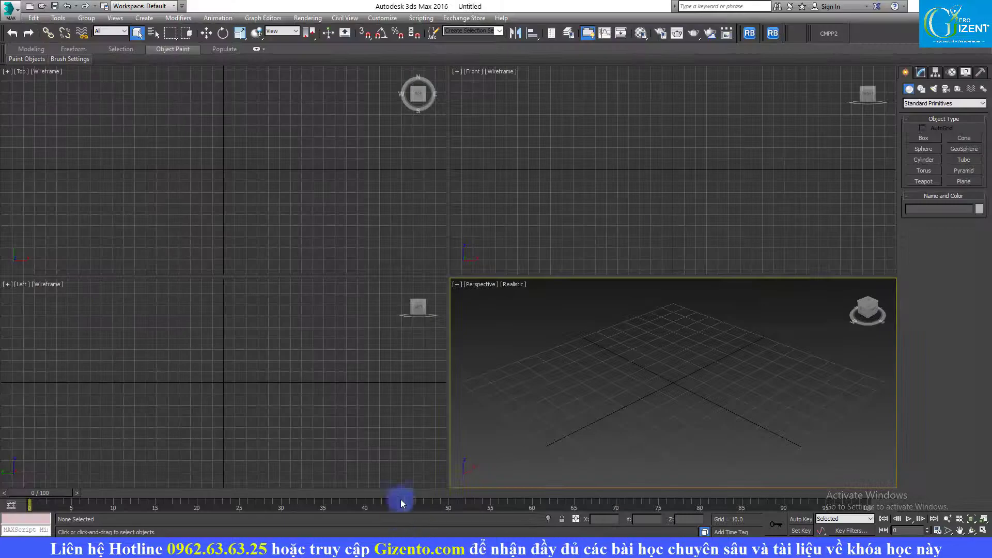
Cycle through the Left, Top and Front viewports, leaving Perspective active.
left_click(396, 392)
left_click(355, 221)
left_click(572, 214)
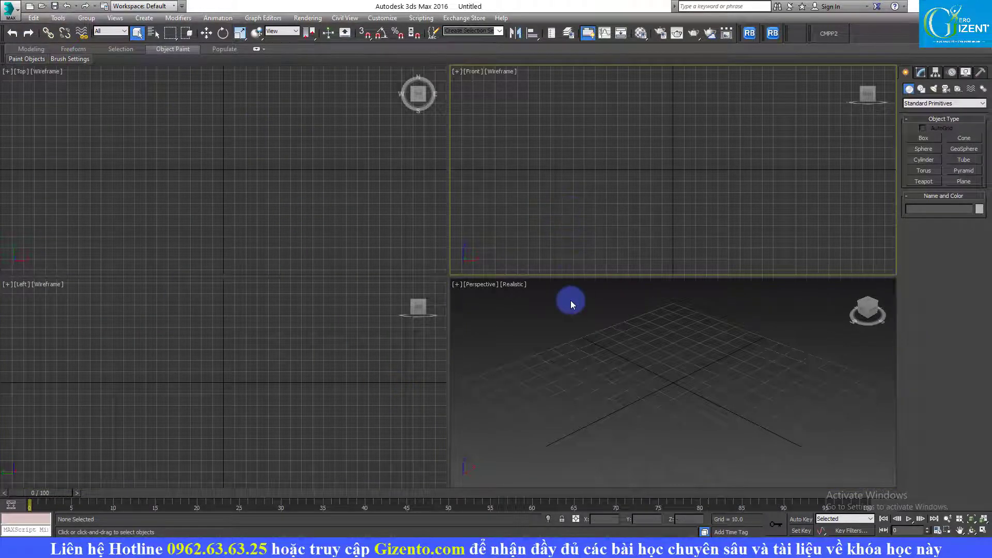
left_click(718, 358)
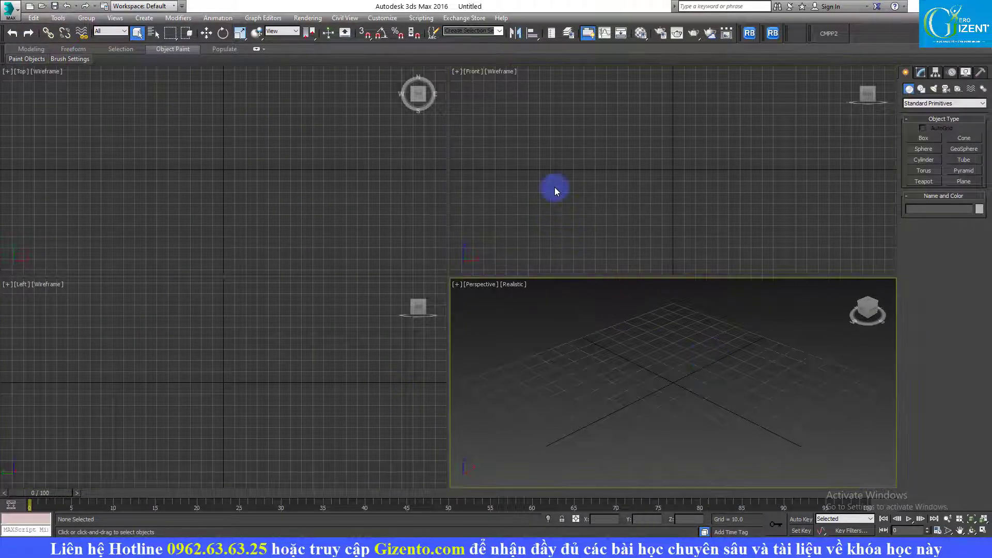
Import mat bang tang 1.dwg from the Desktop via the application menu.
left_click(10, 17)
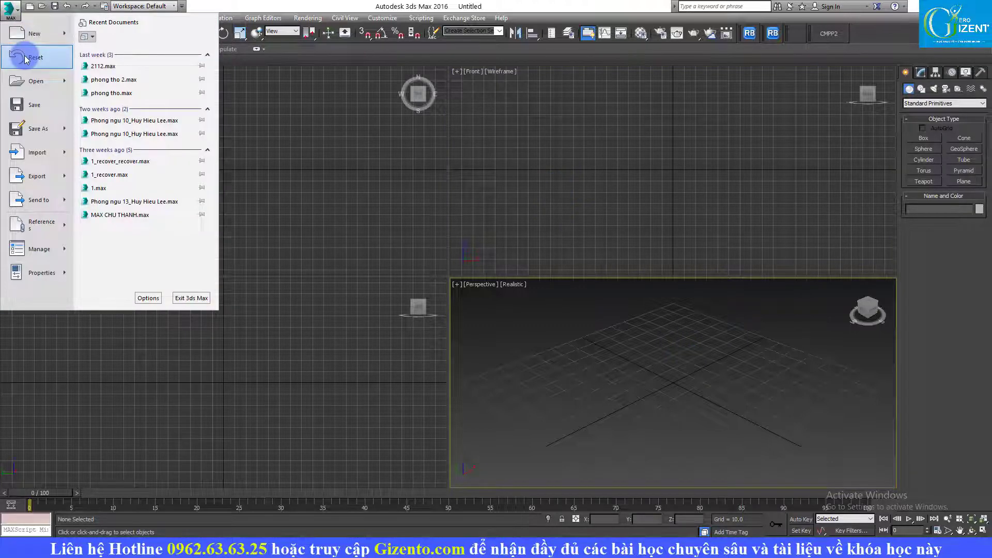
left_click(45, 157)
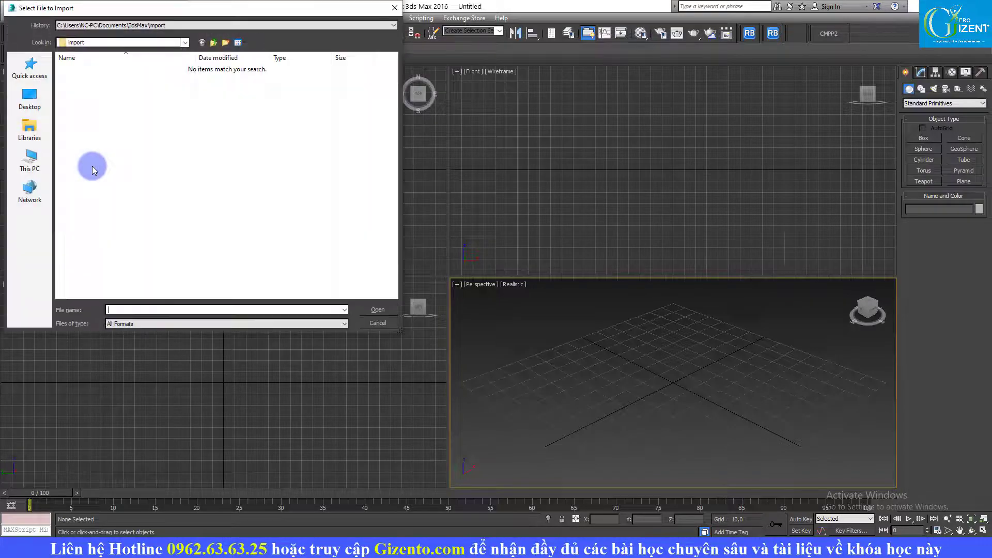
left_click_drag(147, 19, 583, 103)
left_click(470, 184)
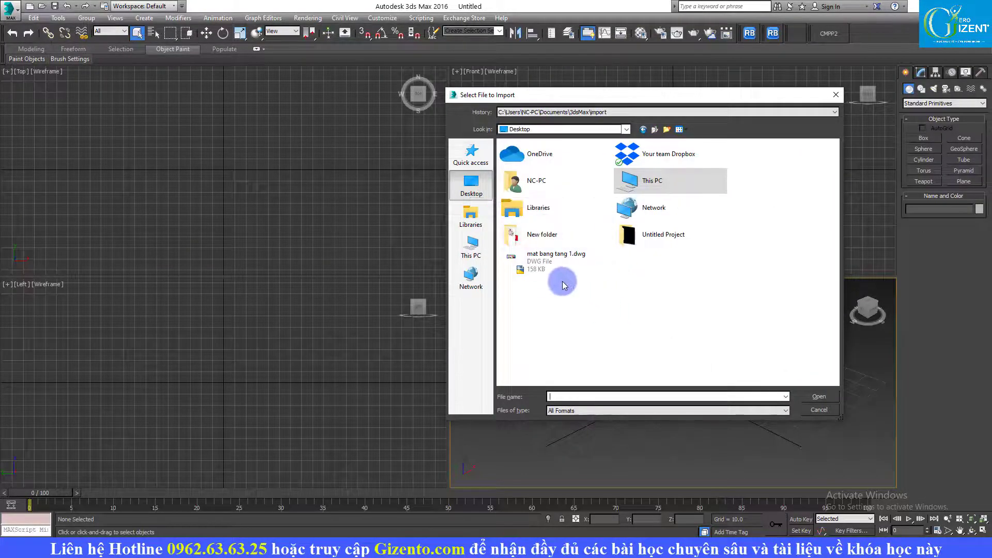
left_click(562, 268)
left_click(827, 395)
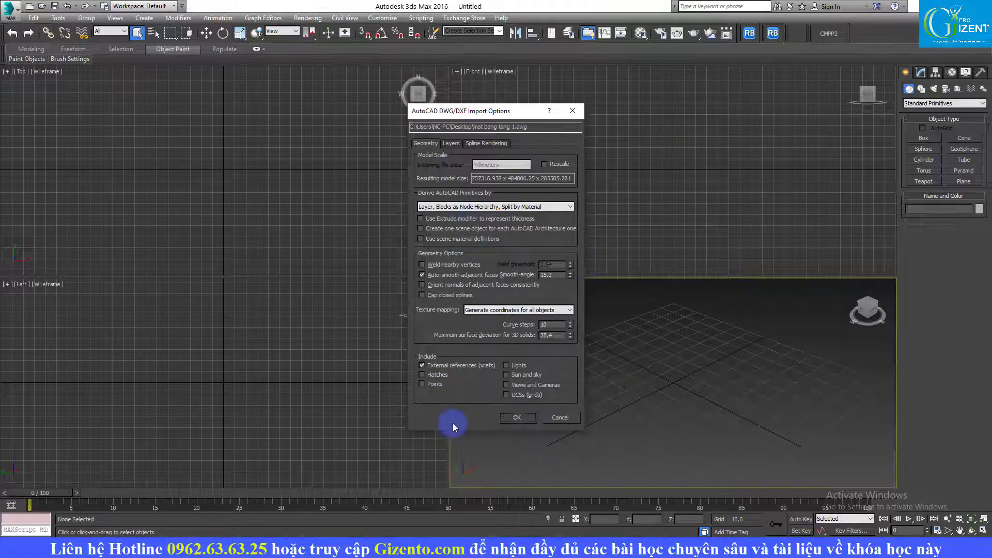
Load the imported plan, select and deselect all of it, then make the Perspective viewport active.
left_click(518, 417)
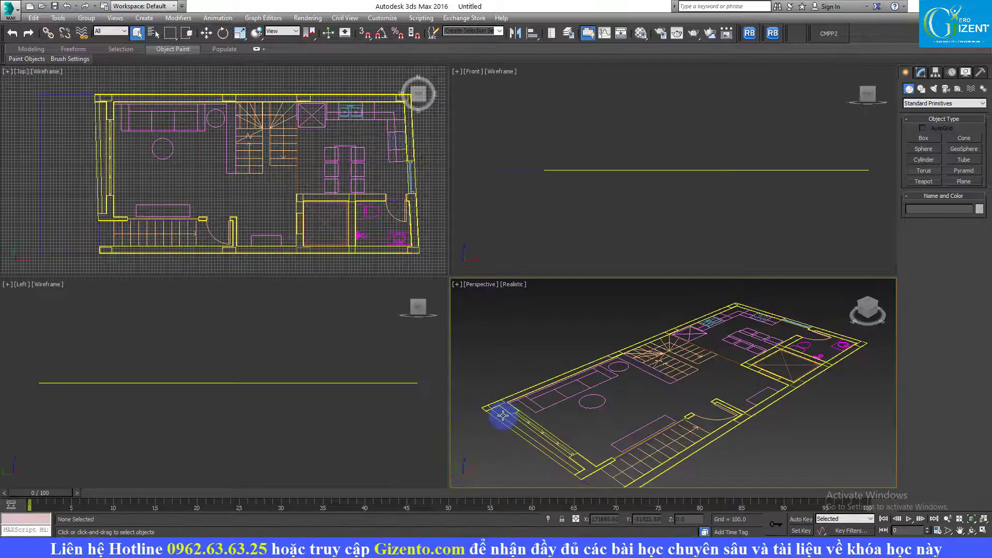
key("ctrl+a")
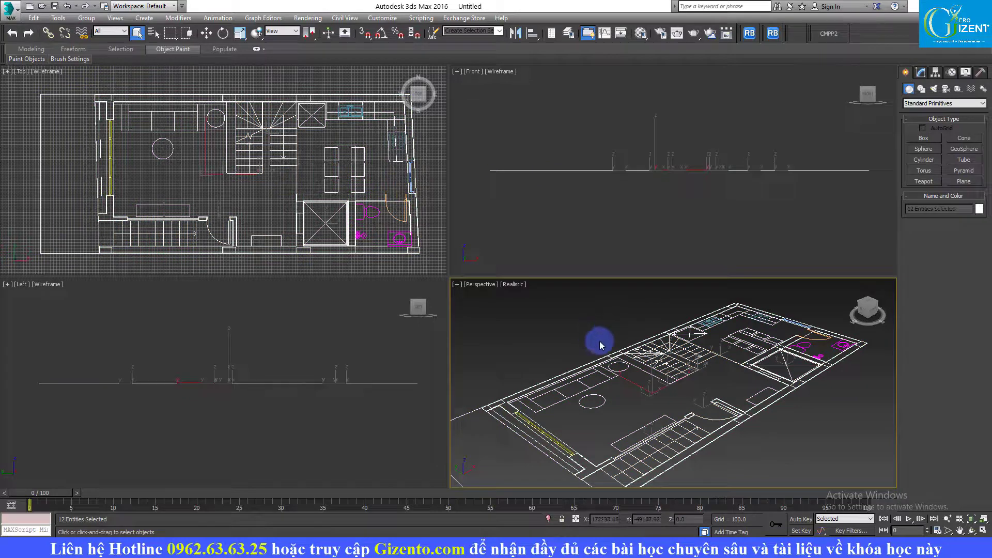
left_click(826, 435)
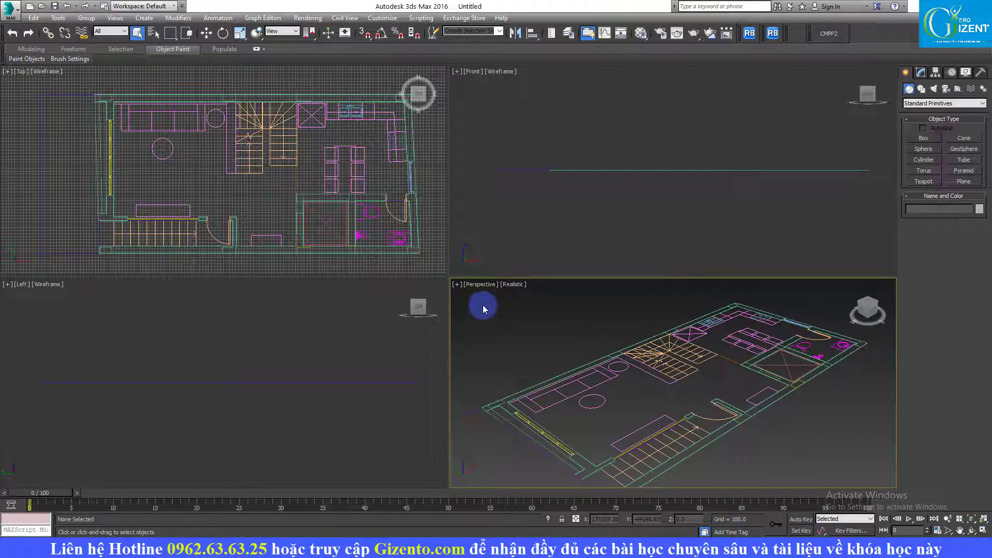
left_click(563, 237)
left_click(515, 331)
left_click(249, 185)
left_click(517, 258)
left_click(534, 349)
Maximize the Perspective viewport with Alt+W and orbit and pan to frame the whole model.
scroll(611, 343, "down", 8)
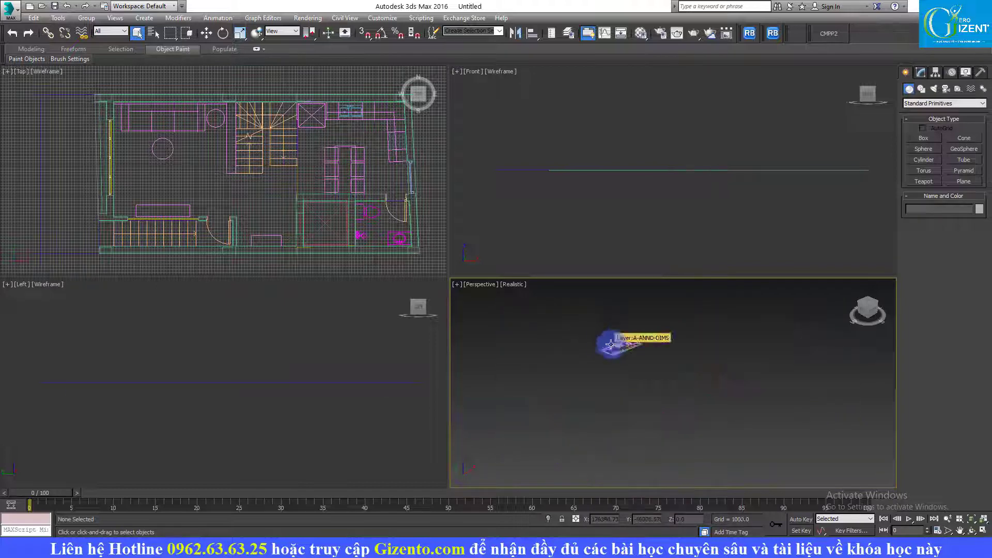
scroll(610, 344, "up", 5)
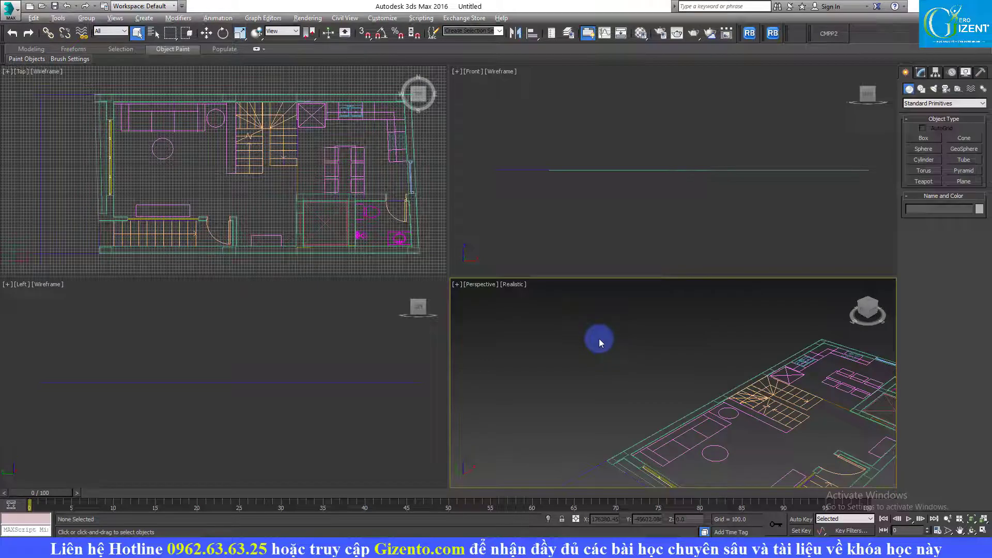
key("alt+w")
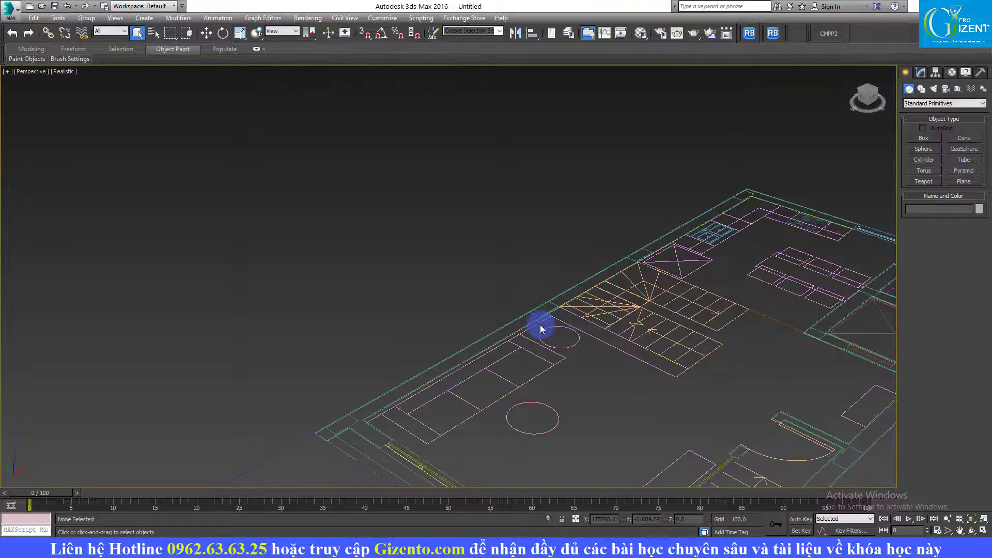
scroll(541, 324, "up", 5)
scroll(433, 230, "down", 10)
left_click_drag(317, 129, 559, 274)
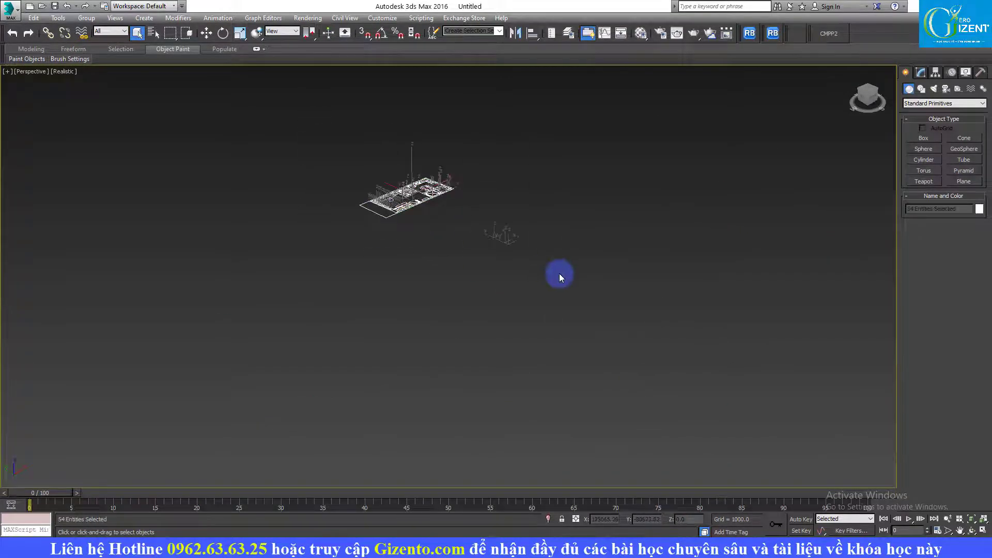
middle_click_drag(355, 165, 376, 176)
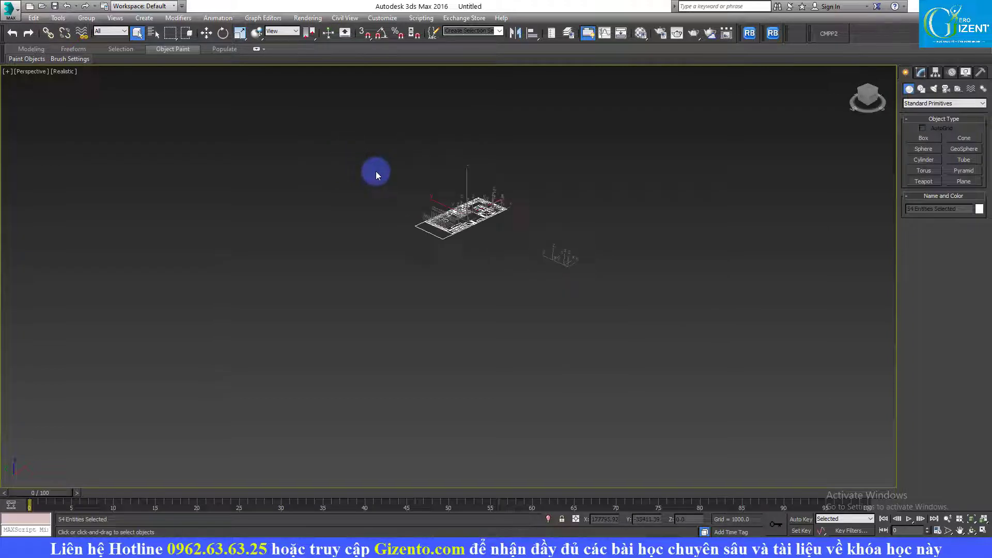
Switch to the Top view, zoom to the selected plan, then deselect it.
key("t")
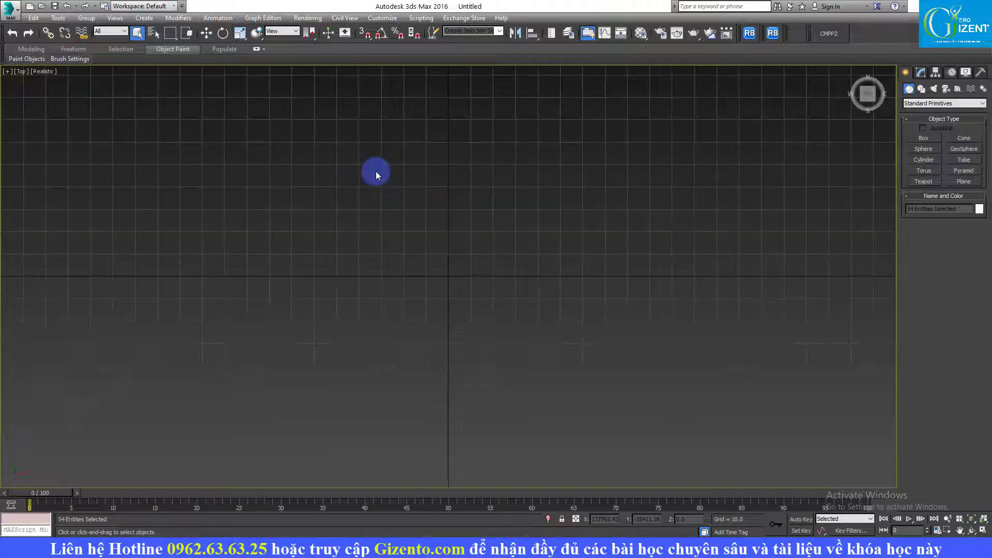
key("z")
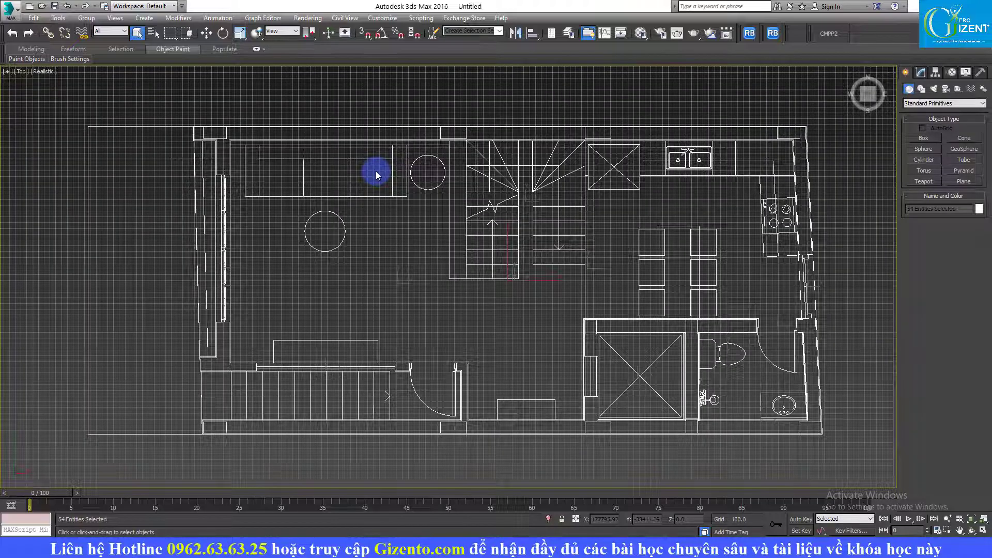
left_click(517, 345)
scroll(515, 343, "down", 4)
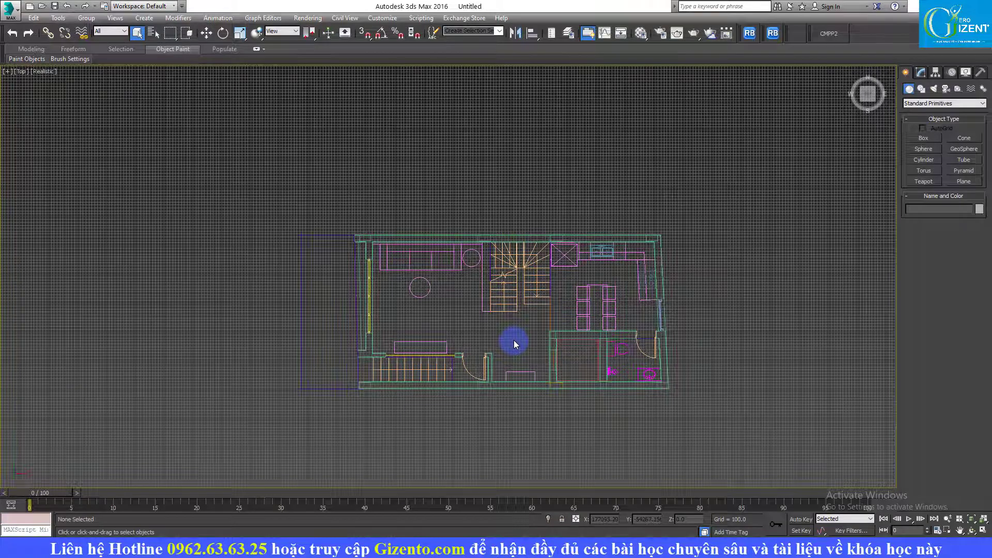
scroll(513, 337, "up", 2)
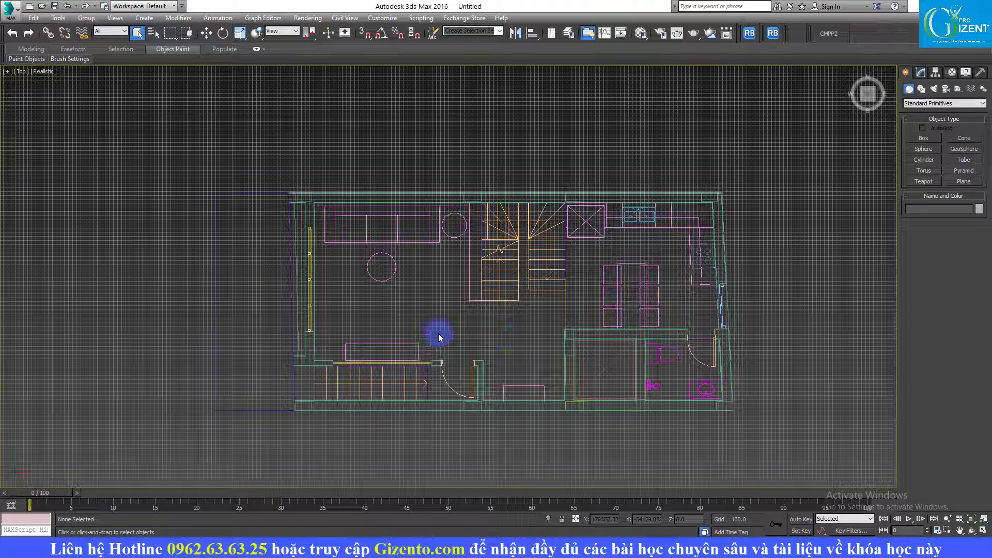
scroll(543, 331, "up", 2)
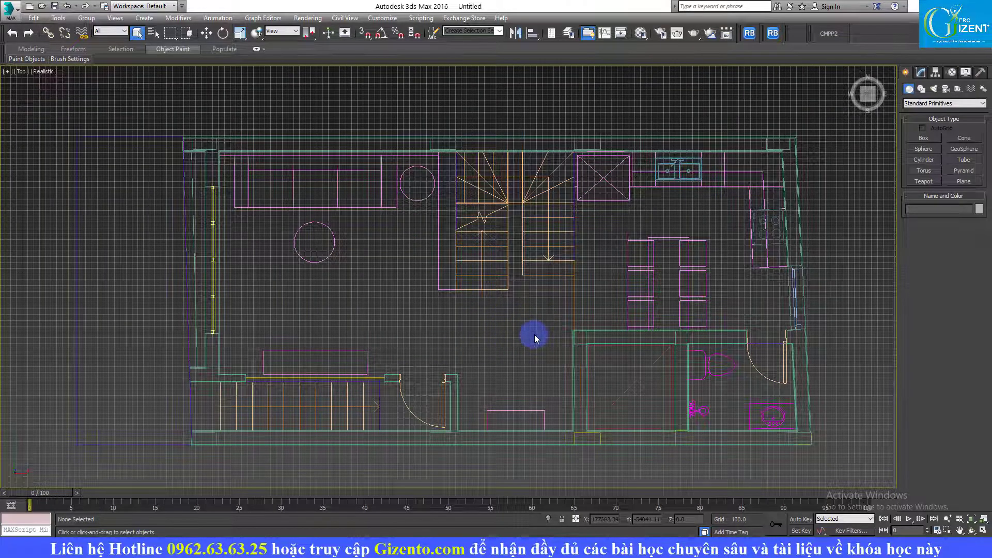
Hide the grid, frame the whole floor plan in Top view, and show the Geometry category.
key("g")
mouse_move(489, 258)
middle_mouse_down()
mouse_move(443, 281)
mouse_move(411, 279)
mouse_move(450, 255)
middle_mouse_up()
scroll(450, 255, "down", 2)
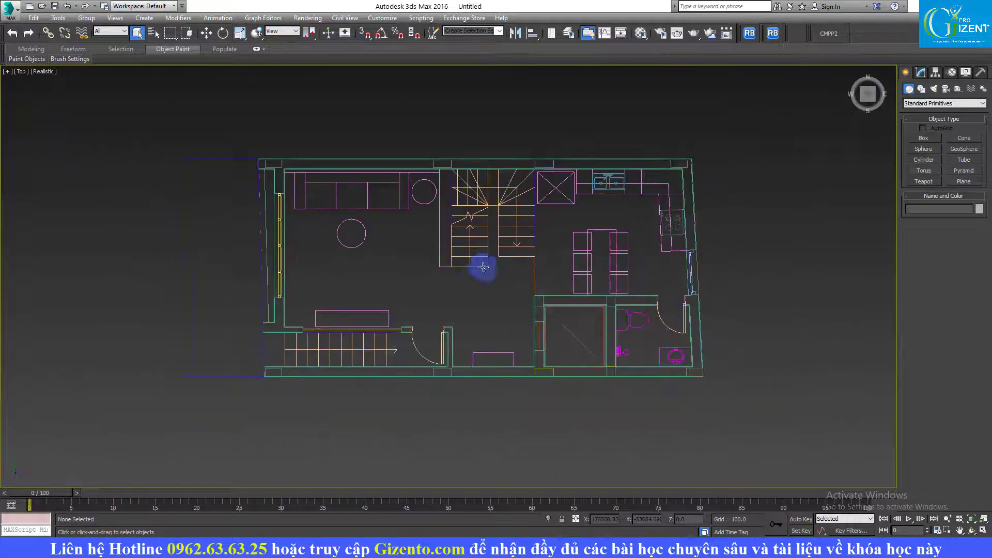
mouse_move(95, 124)
left_mouse_down()
mouse_move(641, 374)
mouse_move(708, 438)
mouse_move(165, 140)
left_mouse_up()
mouse_move(781, 184)
middle_mouse_down()
mouse_move(708, 221)
mouse_move(664, 190)
mouse_move(406, 192)
middle_mouse_up()
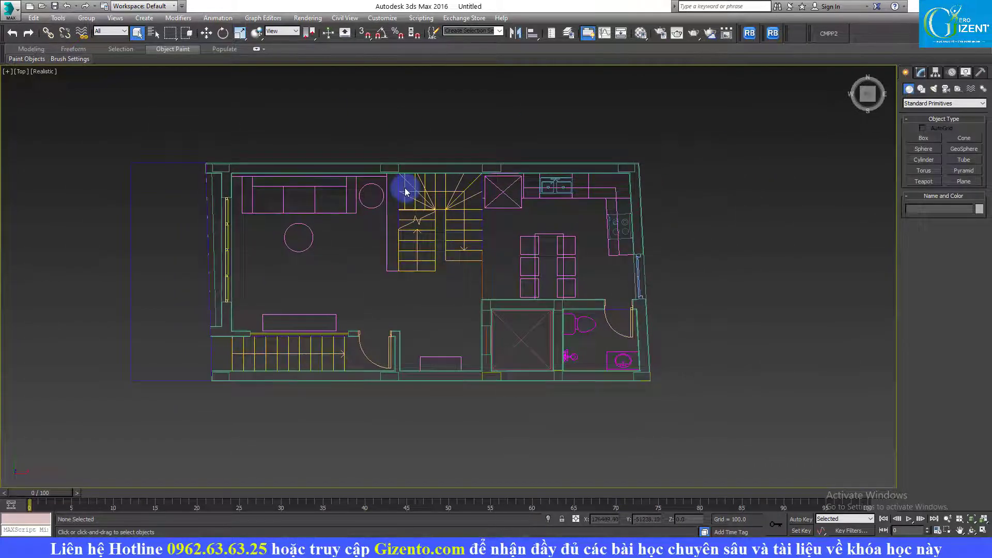
middle_click_drag(266, 190, 300, 184)
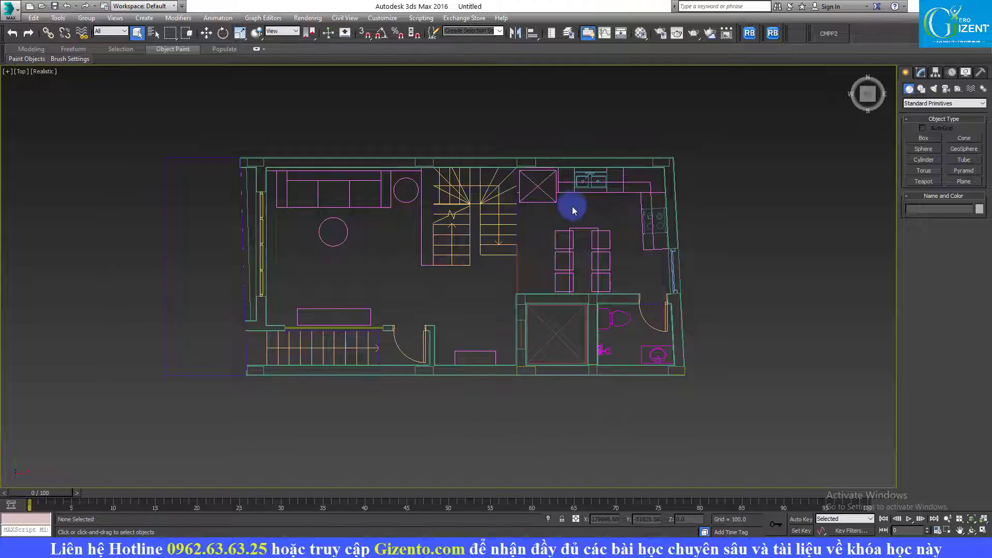
middle_click_drag(572, 206, 566, 216)
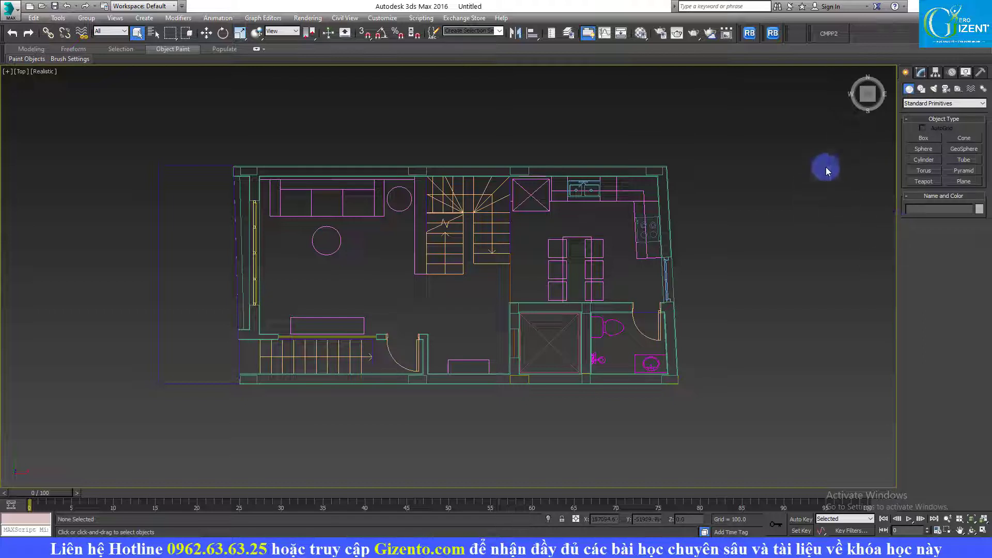
left_click(912, 91)
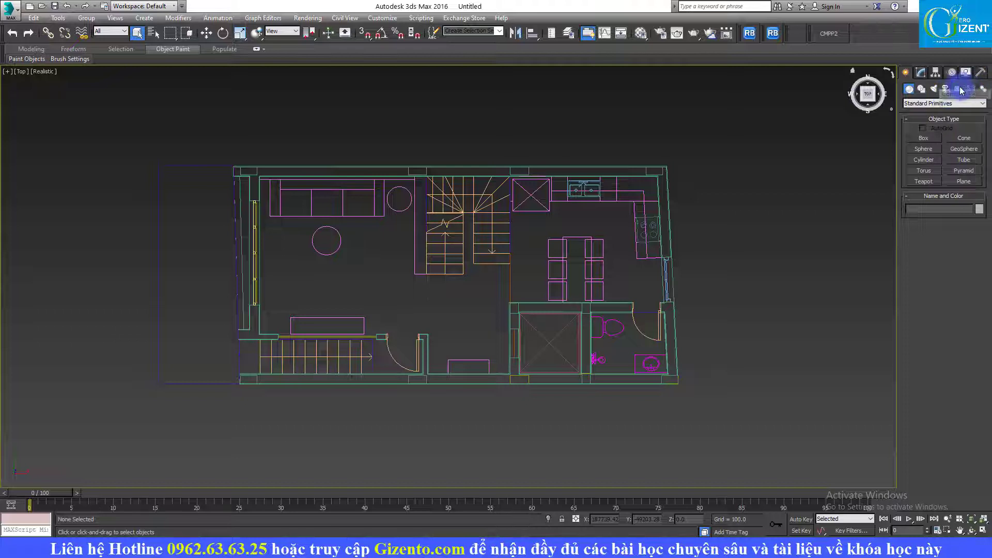
Start Line spline creation under Shapes and zoom in on the plan's top-left corner.
left_click(921, 90)
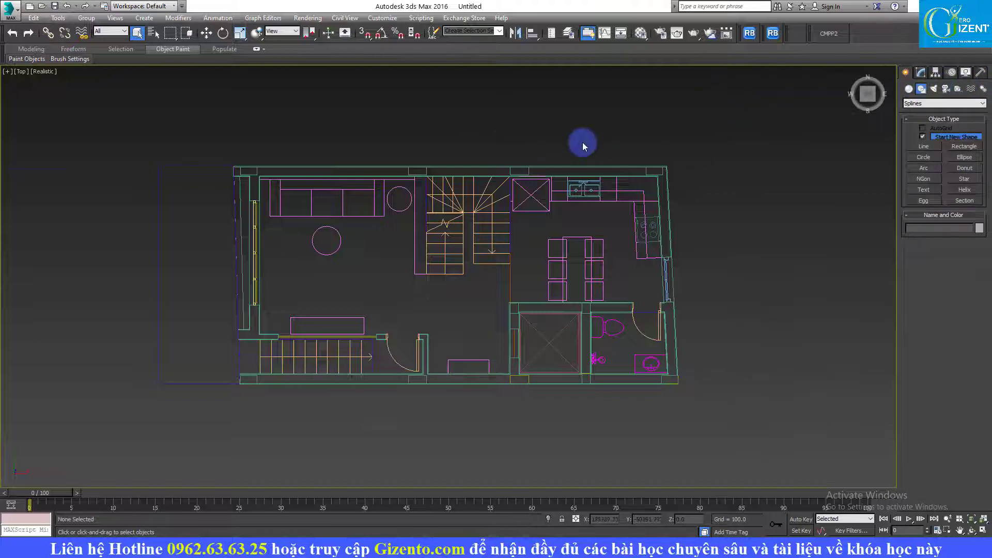
left_click(924, 146)
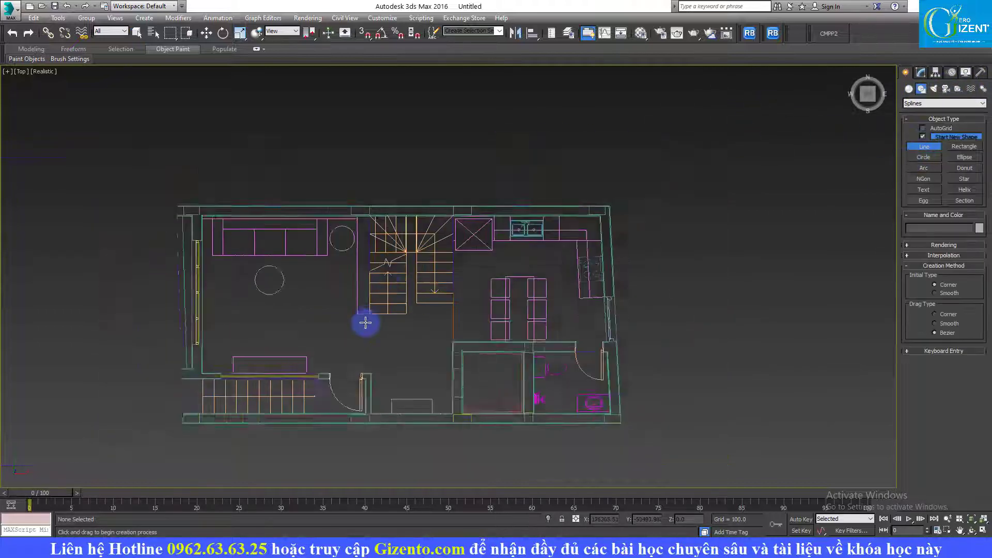
middle_click_drag(365, 323, 463, 234)
scroll(322, 323, "up", 3)
scroll(321, 323, "up", 2)
scroll(322, 324, "down", 5)
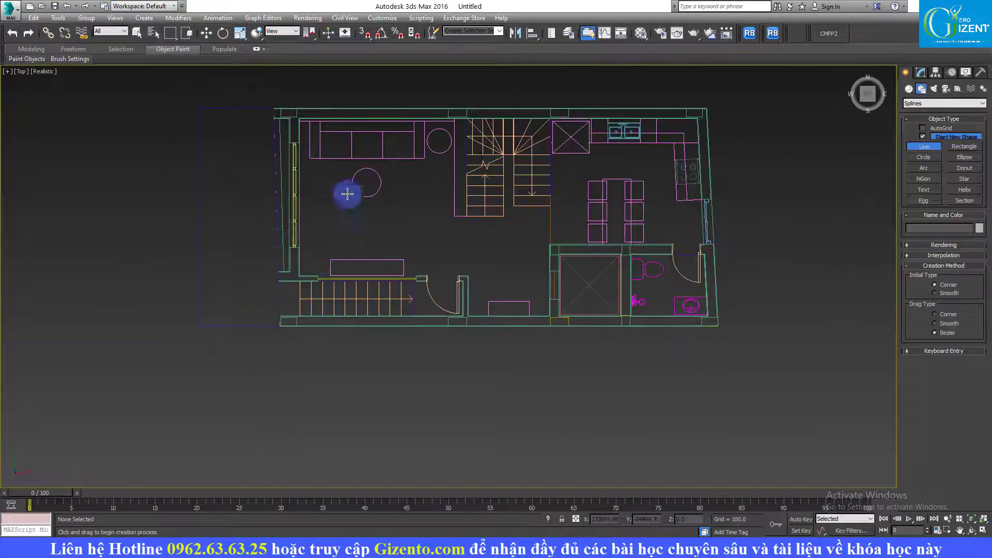
middle_click_drag(347, 194, 277, 268)
scroll(262, 208, "up", 5)
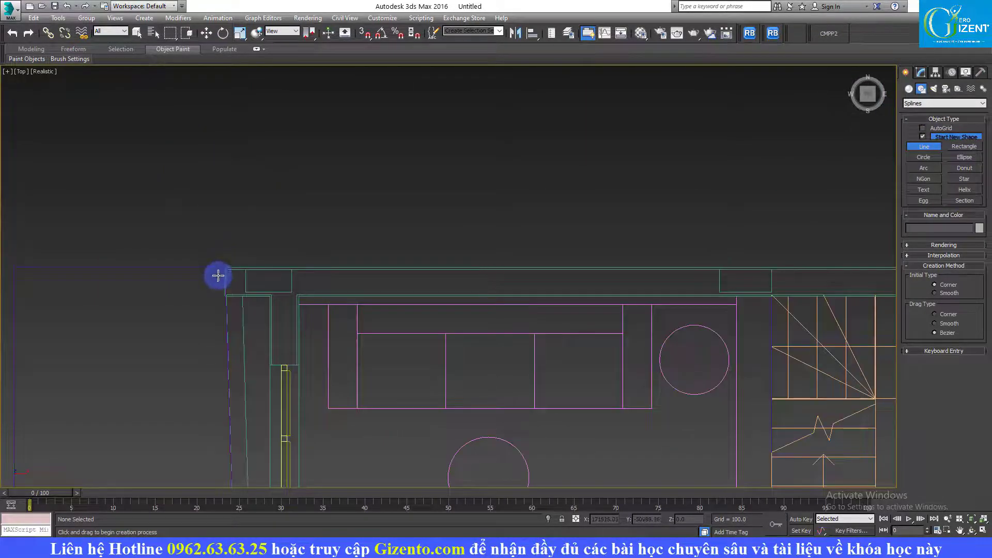
scroll(218, 275, "up", 4)
Turn on snaps, start a trial line at the top-left corner, cancel it, and toggle snapping.
key("s")
left_click(236, 251)
scroll(421, 283, "down", 2)
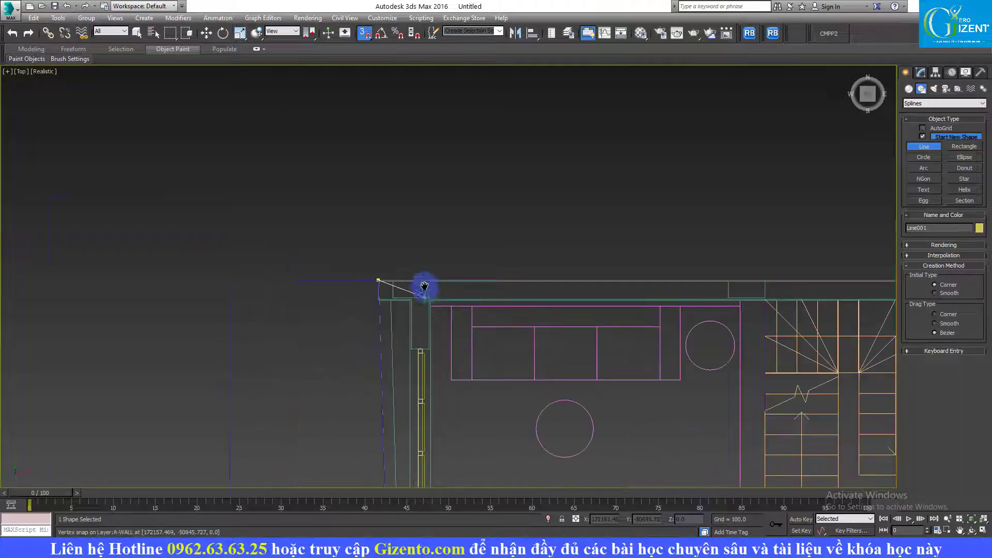
scroll(277, 214, "down", 2)
scroll(250, 199, "down", 2)
scroll(627, 177, "up", 3)
scroll(626, 177, "up", 2)
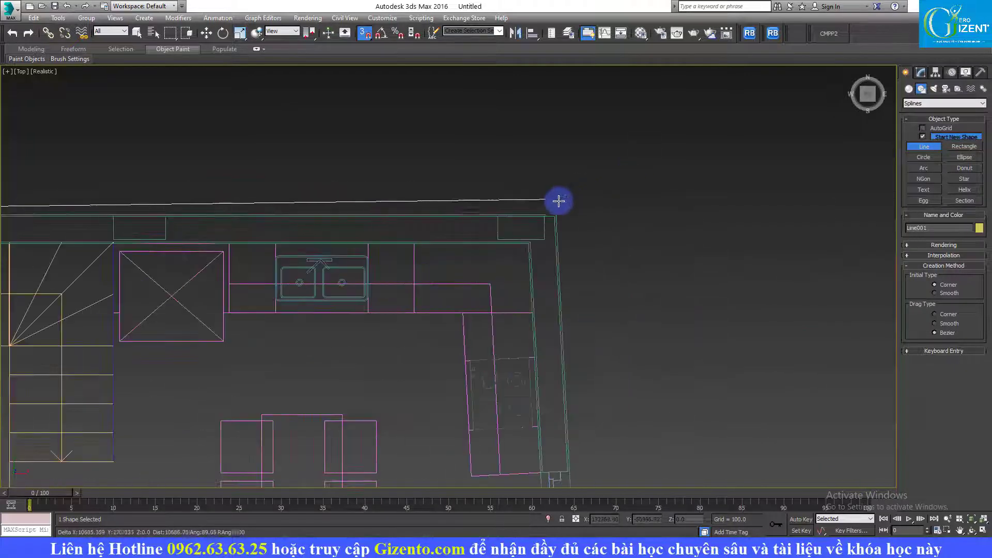
right_click(552, 210)
scroll(552, 211, "down", 3)
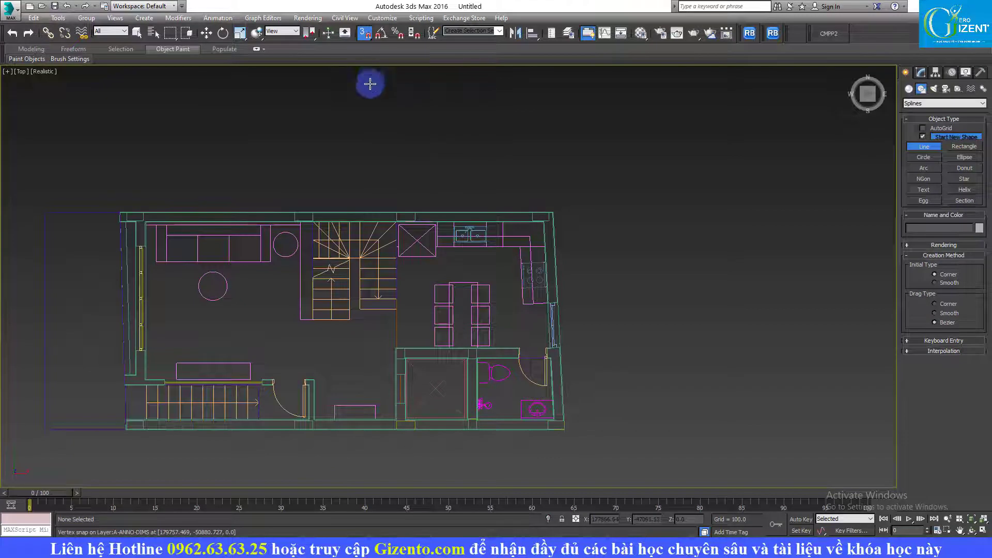
left_click(363, 35)
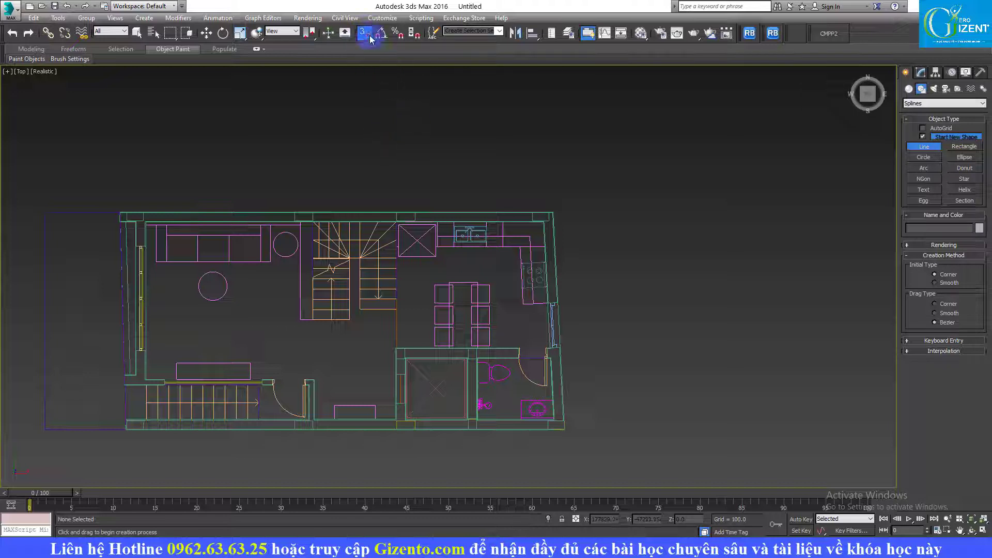
Tick Vertex in the Grid and Snap Settings dialog and close it.
right_click(366, 35)
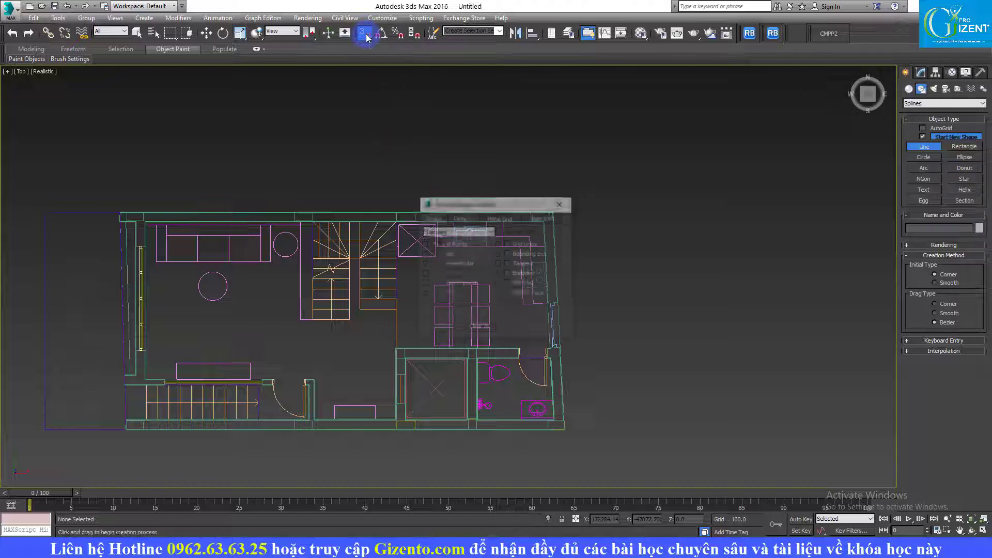
left_click_drag(496, 196, 640, 133)
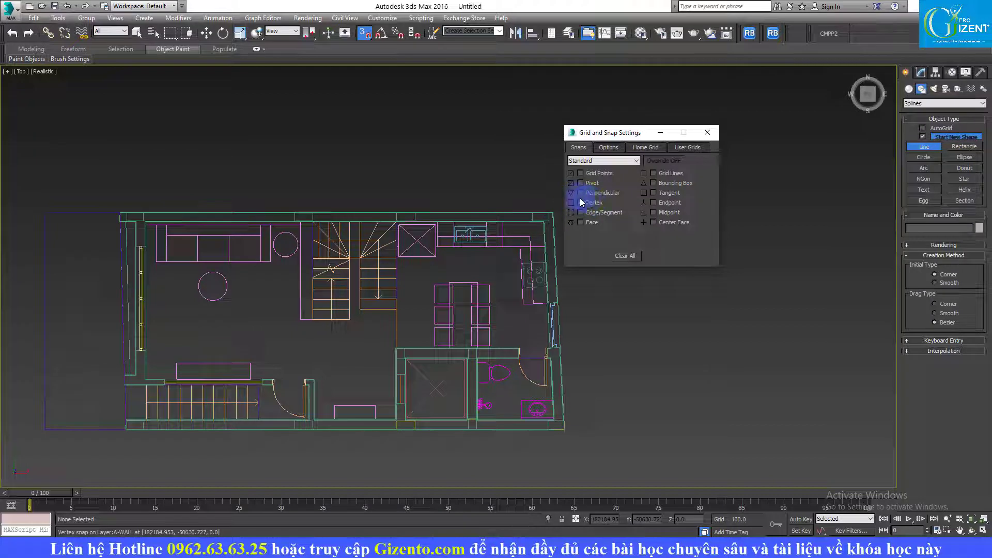
left_click(707, 132)
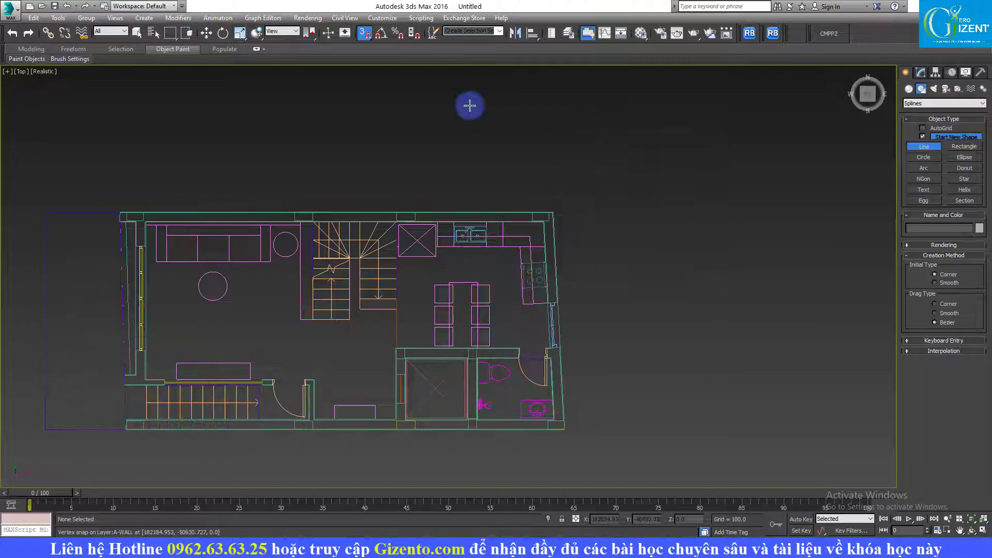
With snapping back on, start the outline at the top-left wall corner and snap to the top-right corner.
left_click(365, 36)
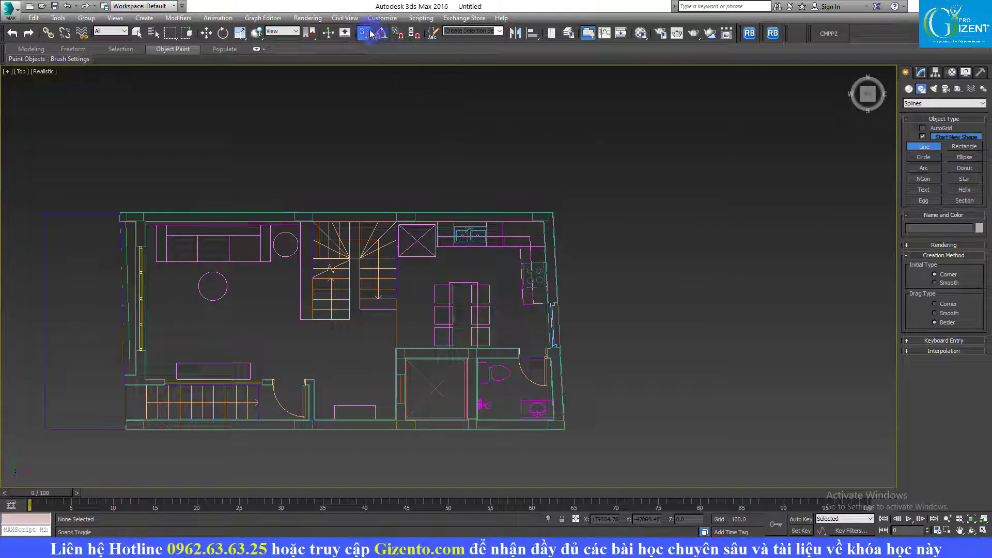
middle_click_drag(352, 170, 505, 172)
middle_click_drag(393, 178, 354, 175)
scroll(213, 195, "up", 3)
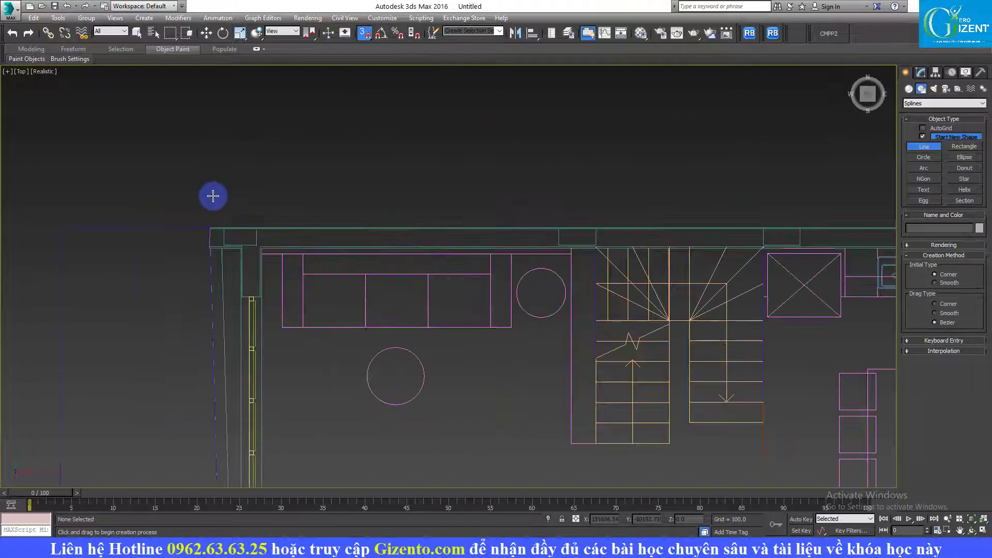
left_click(210, 228)
scroll(212, 225, "down", 3)
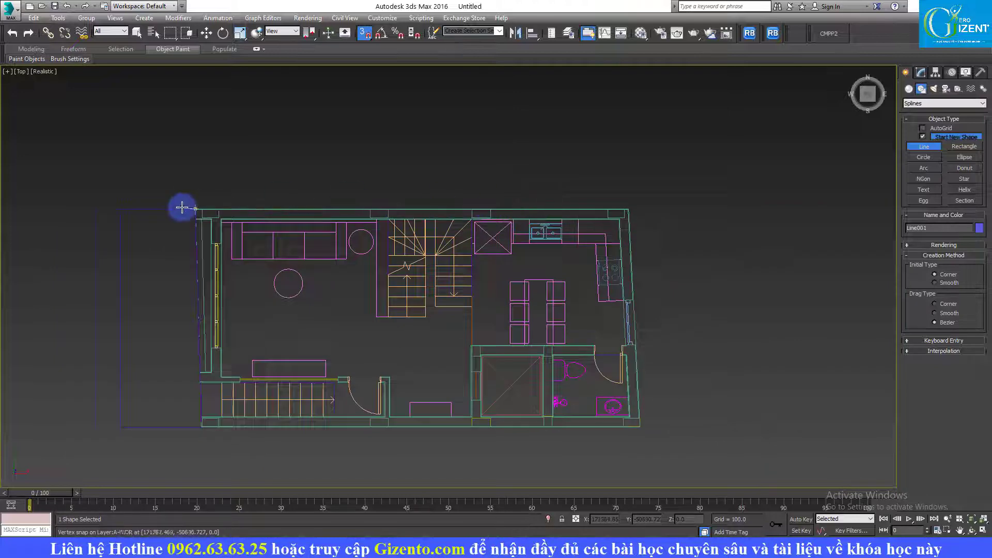
scroll(221, 206, "up", 1)
scroll(160, 207, "up", 3)
scroll(159, 206, "down", 2)
middle_click_drag(538, 193, 310, 194)
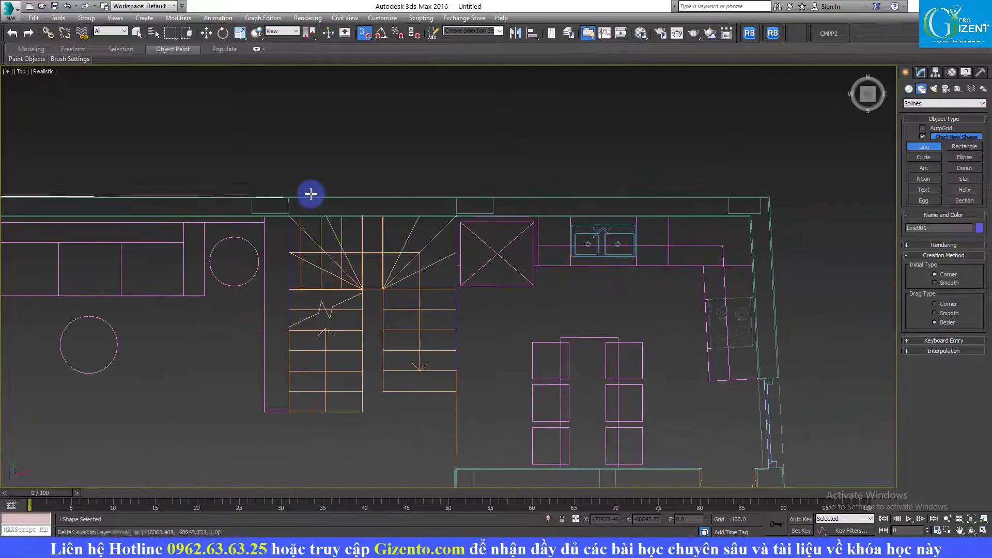
left_click(771, 192)
Add snapped vertices at the lower wall corner and the next top-right wall corner.
middle_click_drag(795, 275, 719, 163)
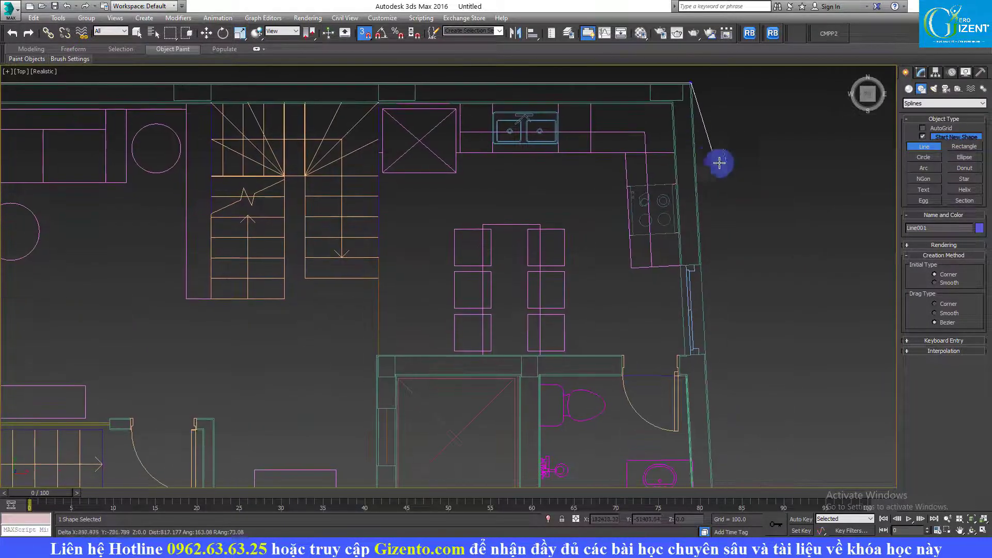
scroll(718, 266, "up", 2)
scroll(638, 268, "up", 1)
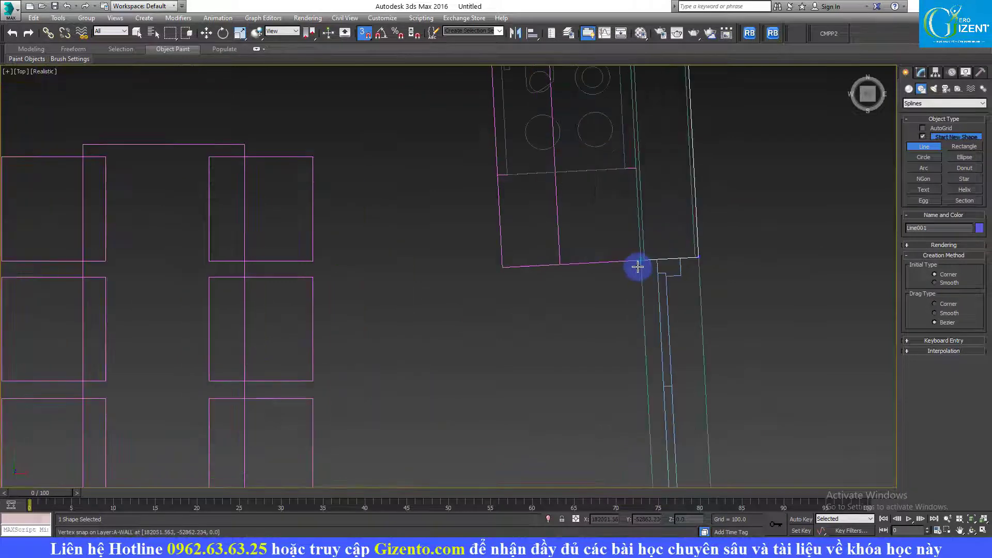
left_click(637, 266)
scroll(630, 243, "down", 1)
scroll(625, 217, "down", 2)
scroll(600, 97, "up", 2)
scroll(636, 141, "up", 1)
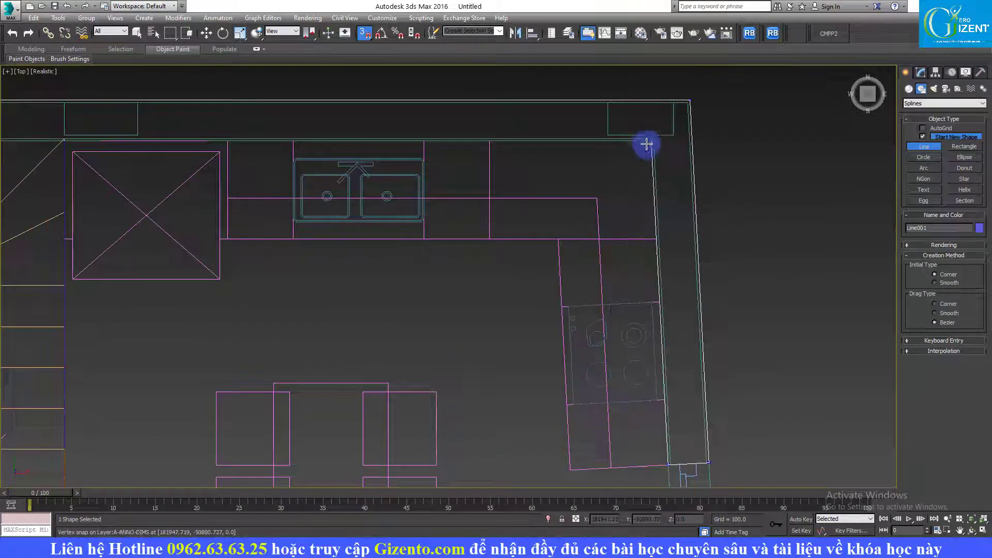
left_click(647, 144)
scroll(719, 186, "down", 2)
scroll(448, 166, "down", 1)
scroll(479, 162, "up", 4)
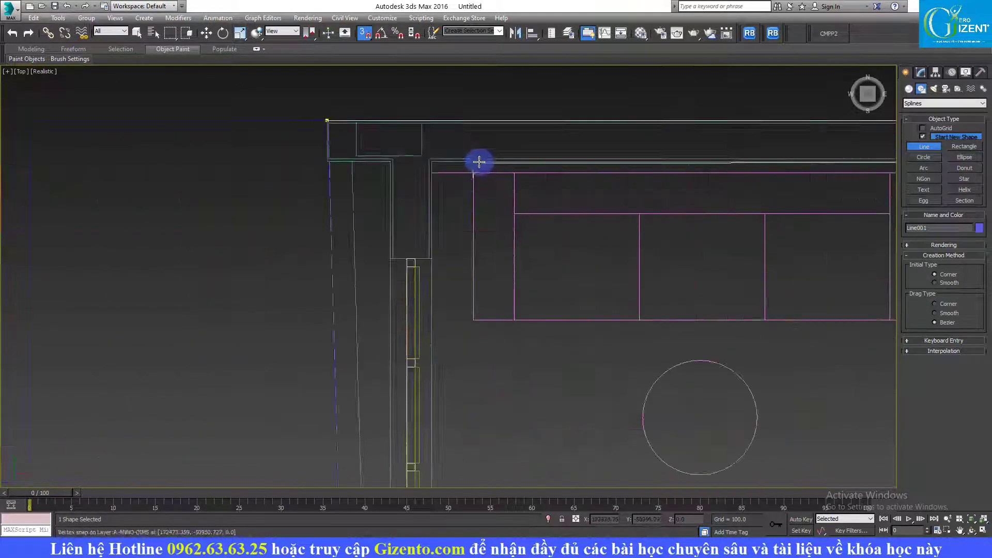
Snap through the remaining five wall corners, return to the first vertex, and close the spline.
left_click(433, 162)
left_click(433, 259)
left_click(390, 258)
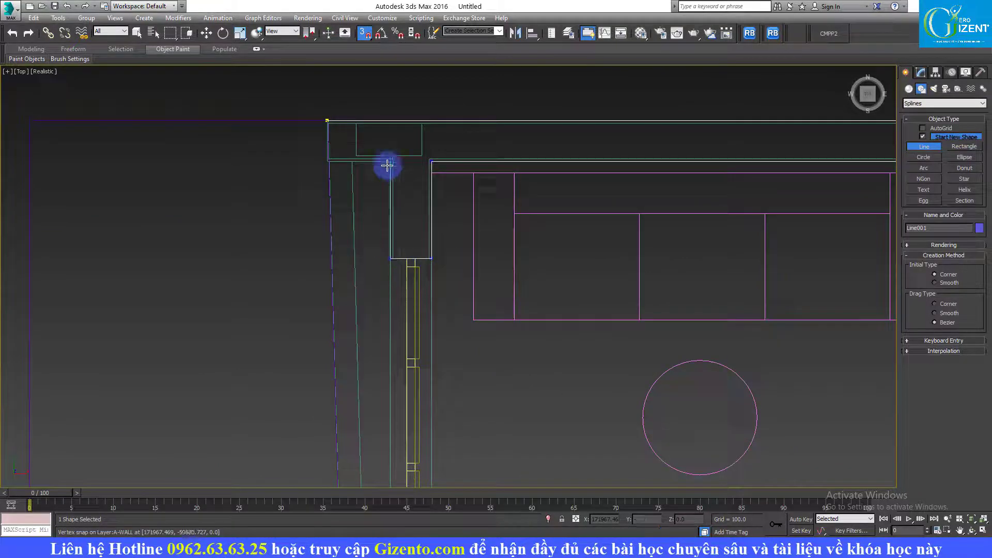
left_click(387, 165)
left_click(328, 161)
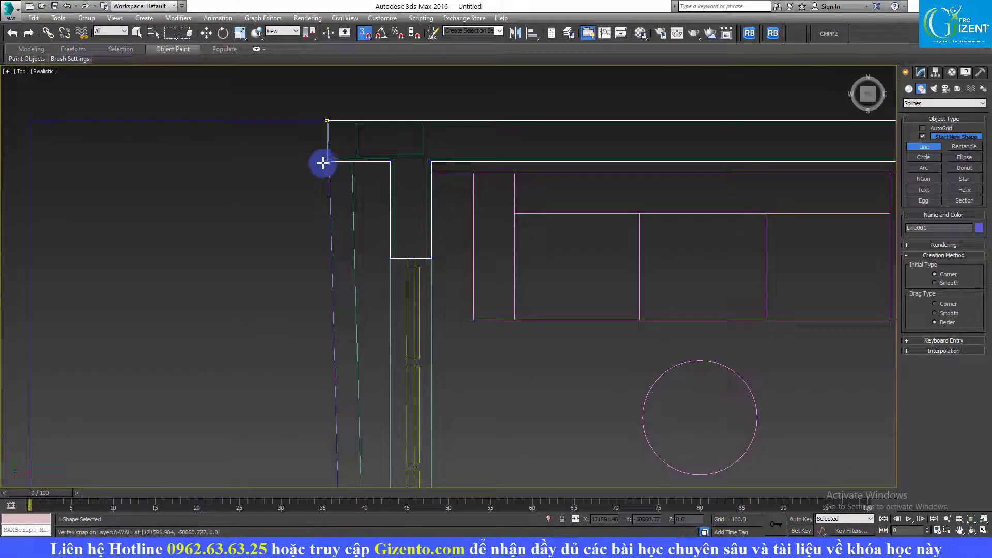
left_click(324, 116)
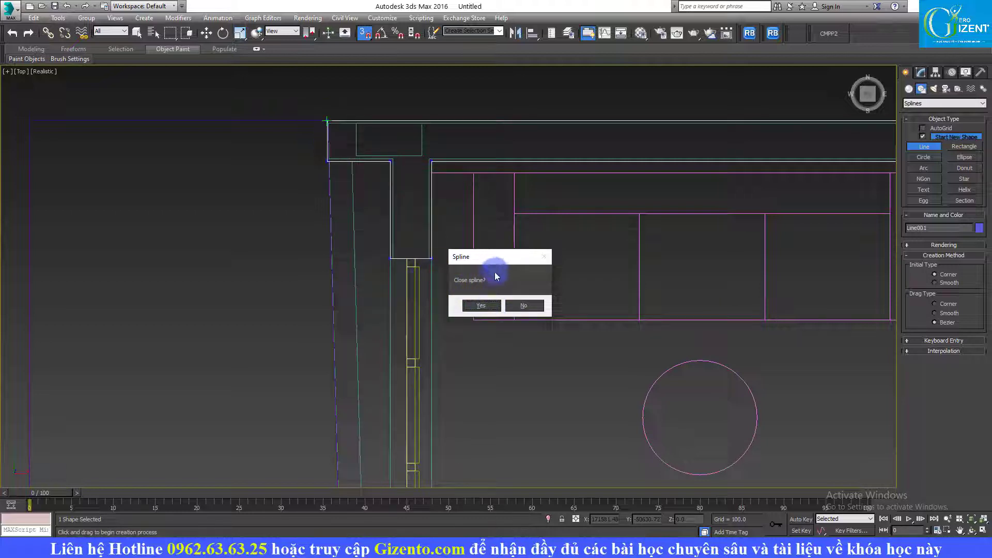
left_click(482, 311)
Zoom to extents and open Line001 in the Modify panel, panning the Top view.
key("z")
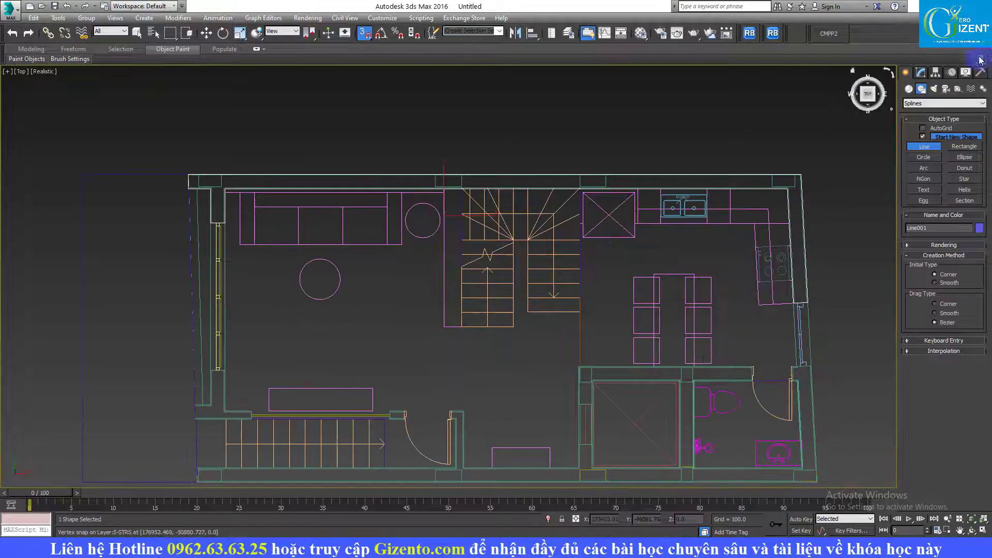
left_click(922, 74)
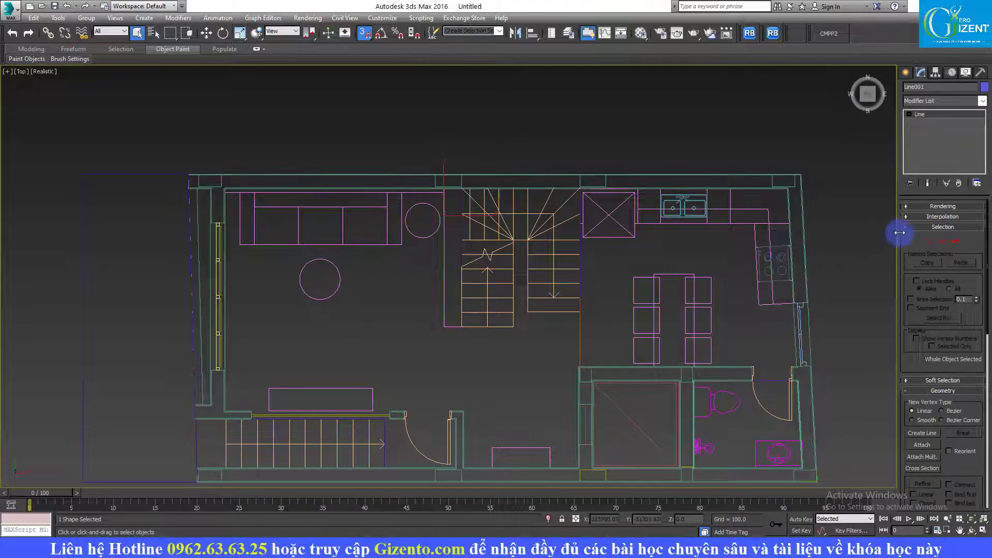
middle_click_drag(832, 217, 753, 217)
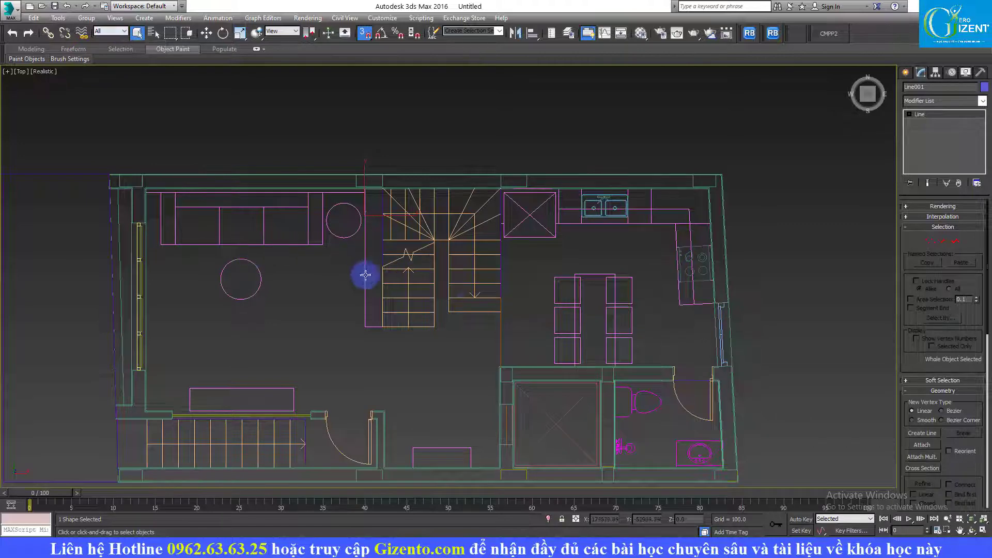
middle_click_drag(453, 289, 514, 301)
Set the Selection Filter to Shapes.
left_click(117, 32)
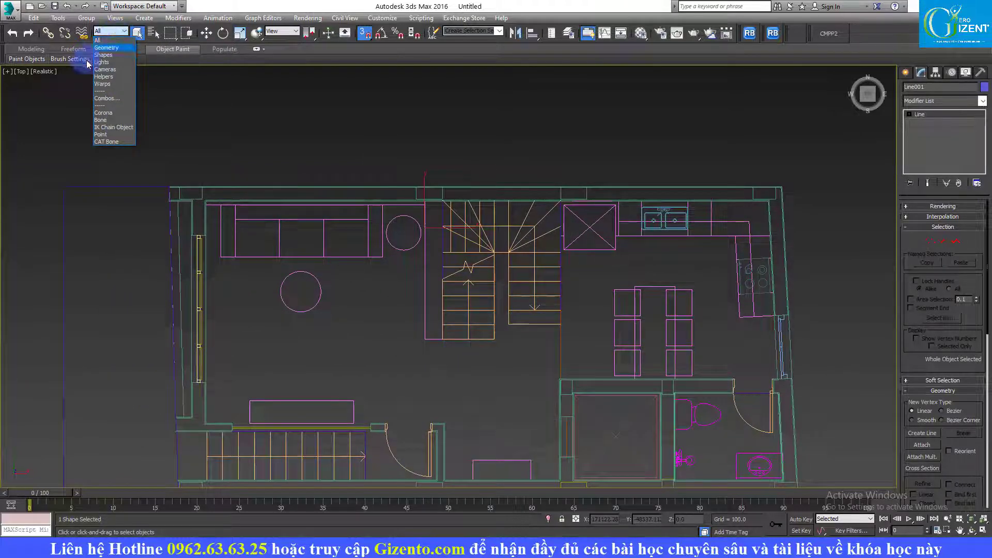
left_click(102, 55)
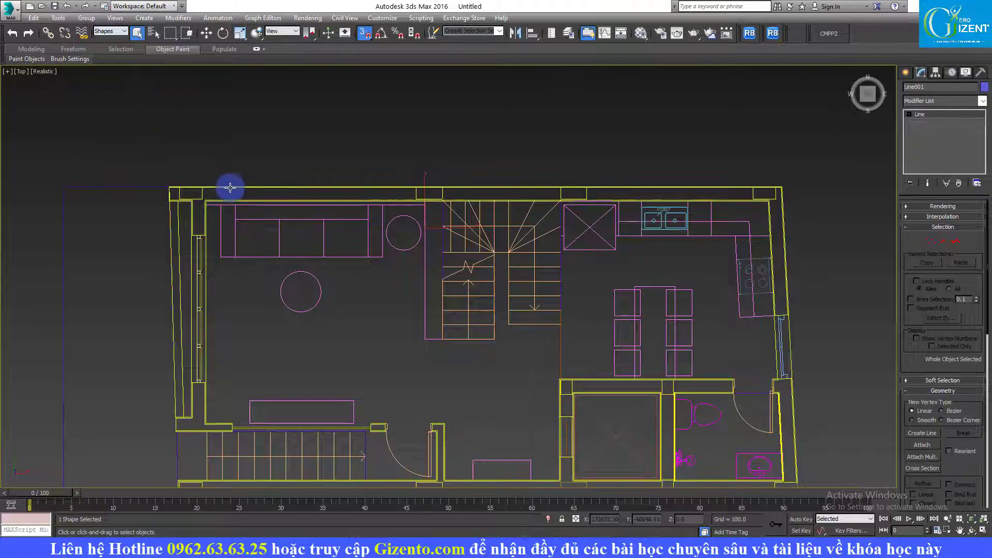
scroll(178, 207, "up", 5)
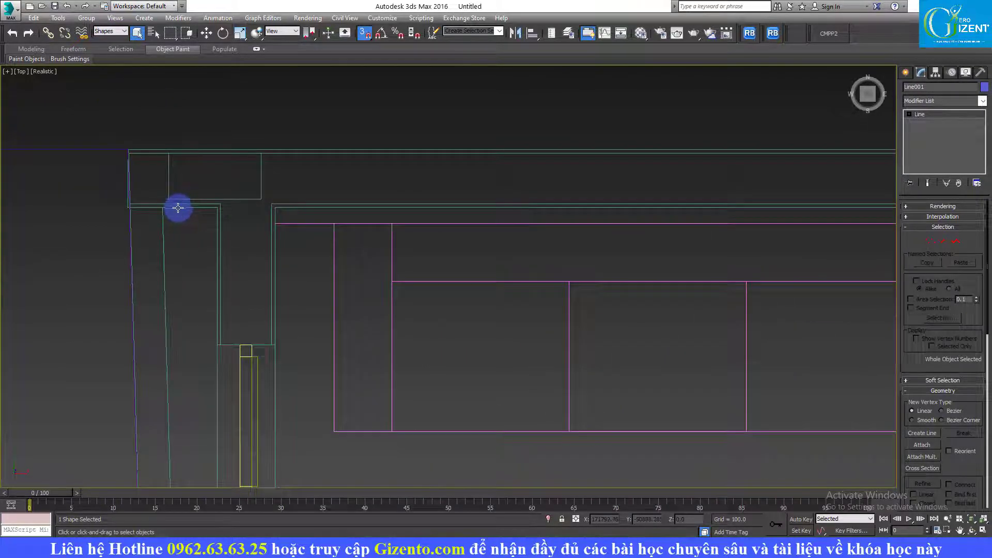
scroll(178, 207, "down", 1)
scroll(175, 207, "down", 3)
scroll(258, 213, "down", 2)
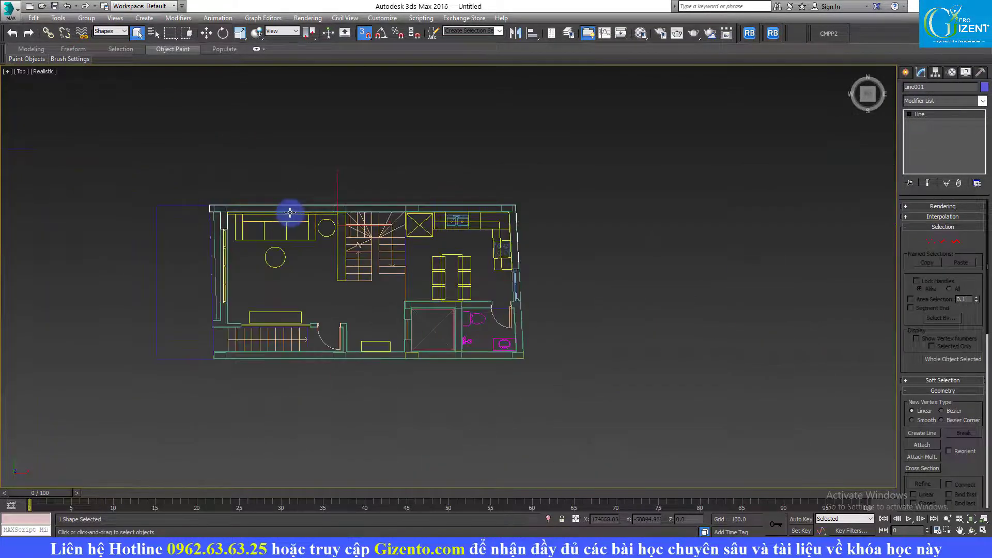
scroll(521, 235, "up", 2)
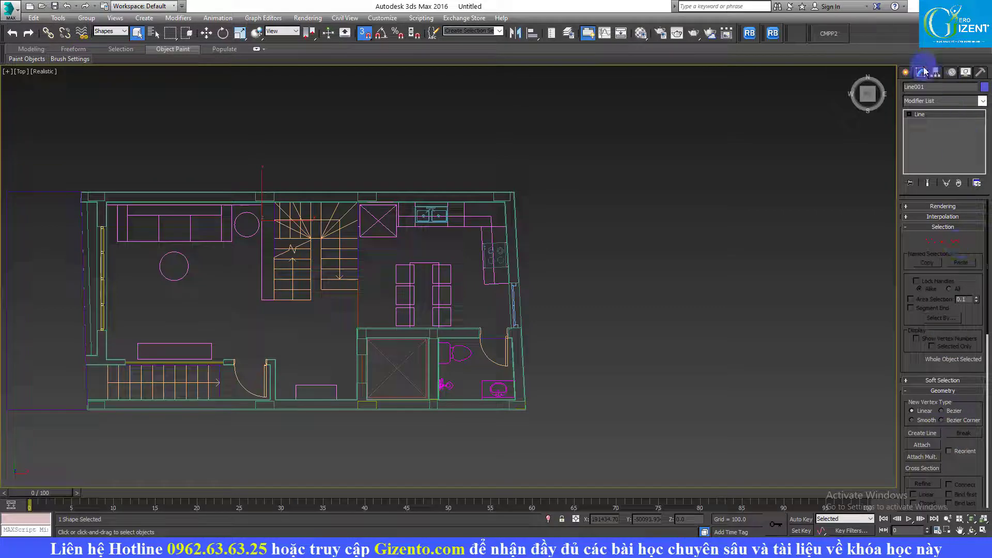
Start Create Line on Line001 and snap the first vertex to the bathroom's upper-right wall corner.
left_click(932, 433)
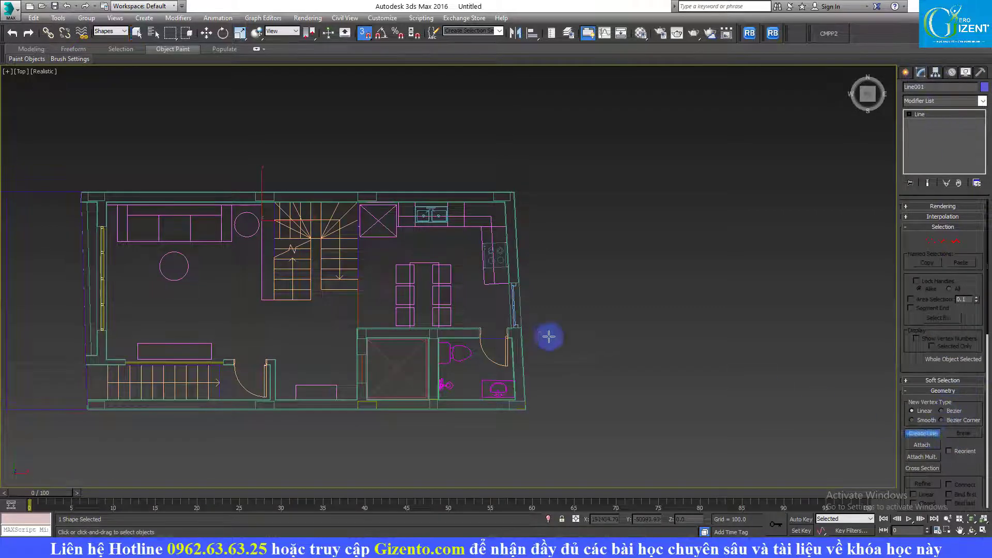
scroll(585, 369, "up", 3)
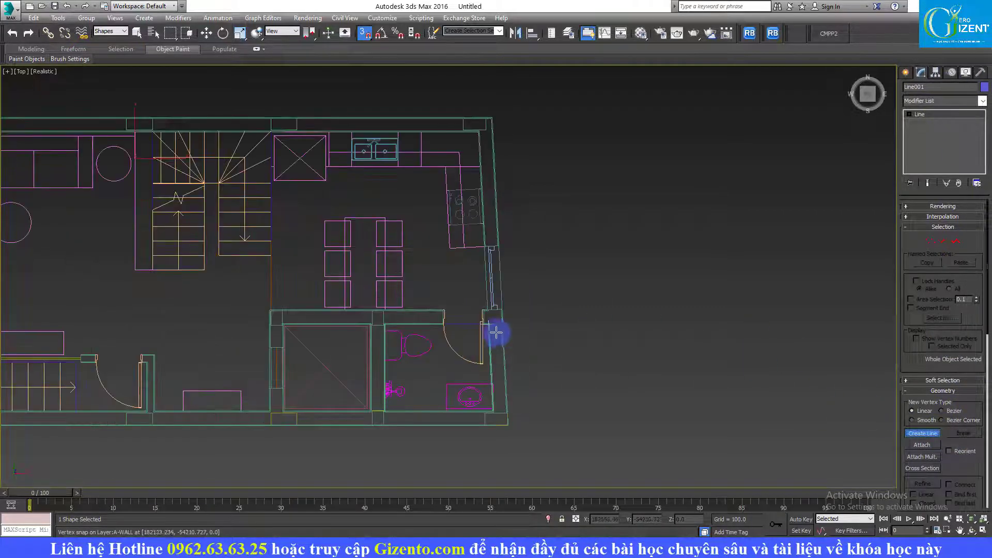
middle_click_drag(421, 372, 654, 186)
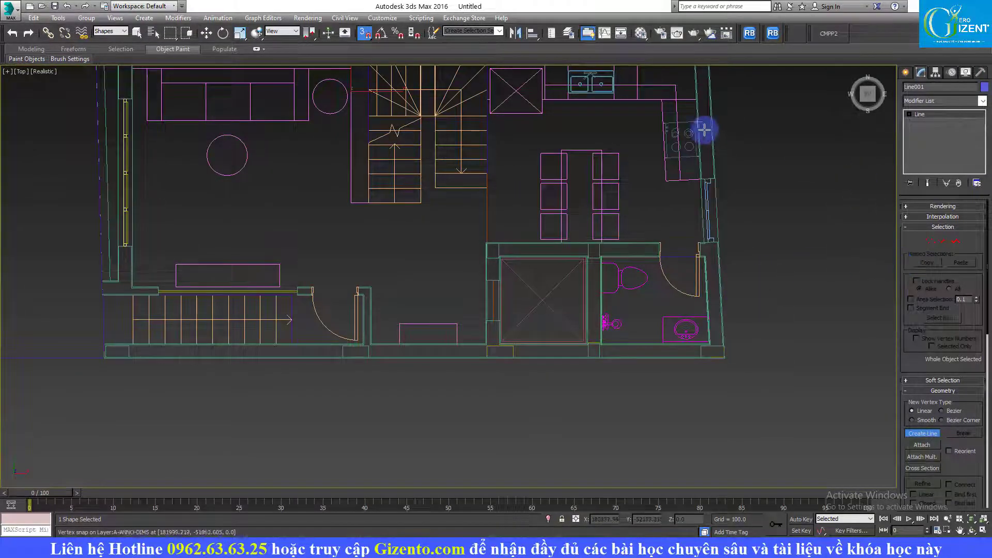
scroll(733, 232, "up", 5)
scroll(681, 253, "up", 3)
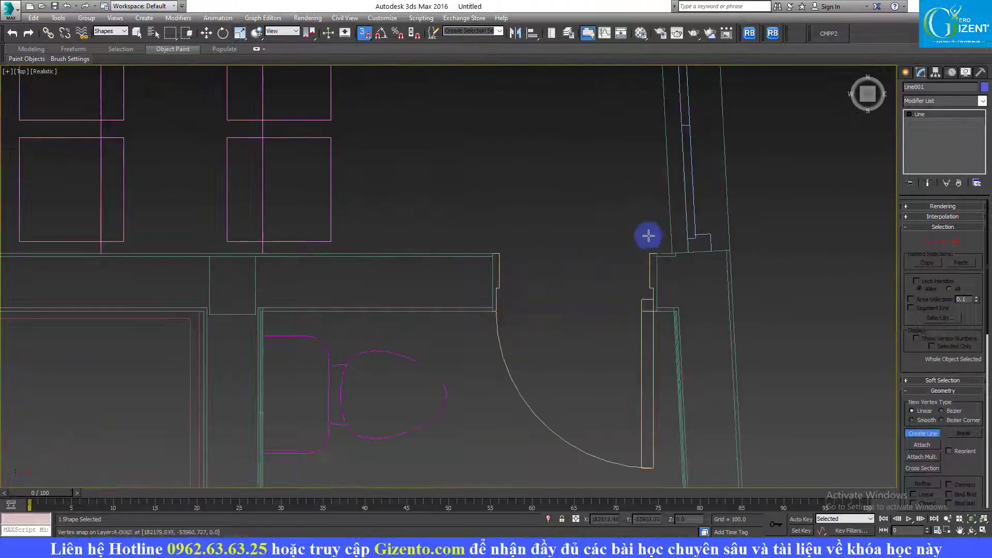
left_click(656, 241)
Zoom and pan to bring the whole bathroom into view for the next vertices.
scroll(656, 317, "up", 2)
scroll(656, 305, "up", 2)
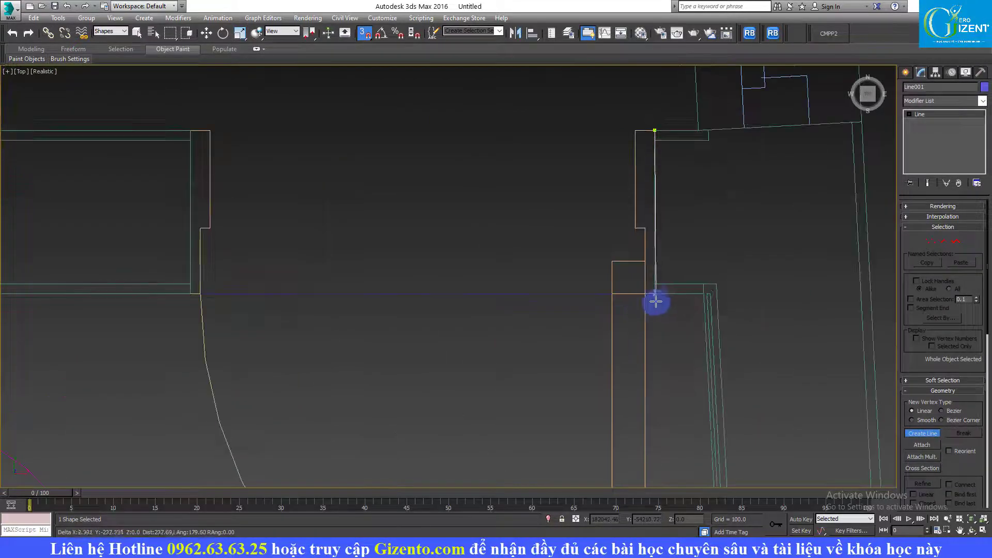
scroll(692, 310, "down", 4)
scroll(682, 341, "down", 4)
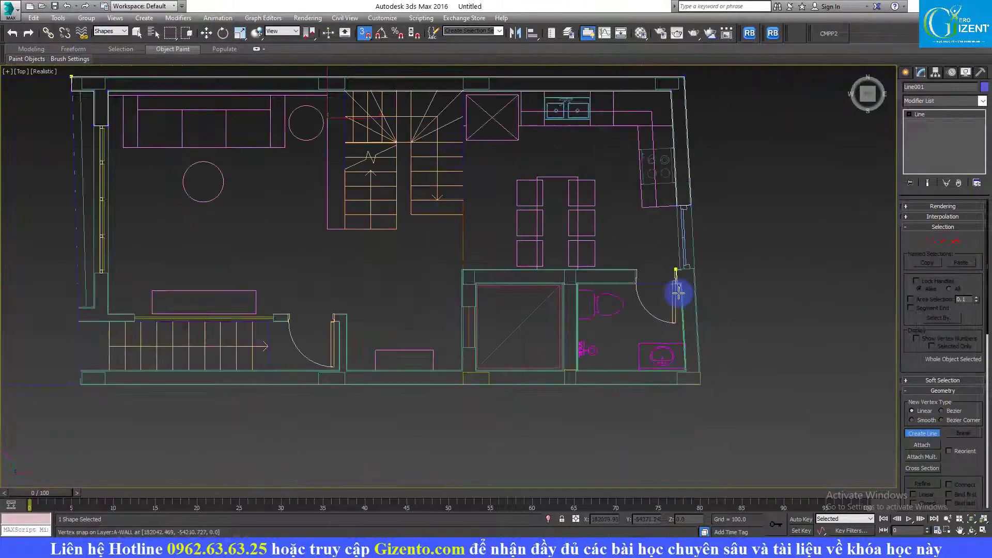
scroll(672, 369, "up", 4)
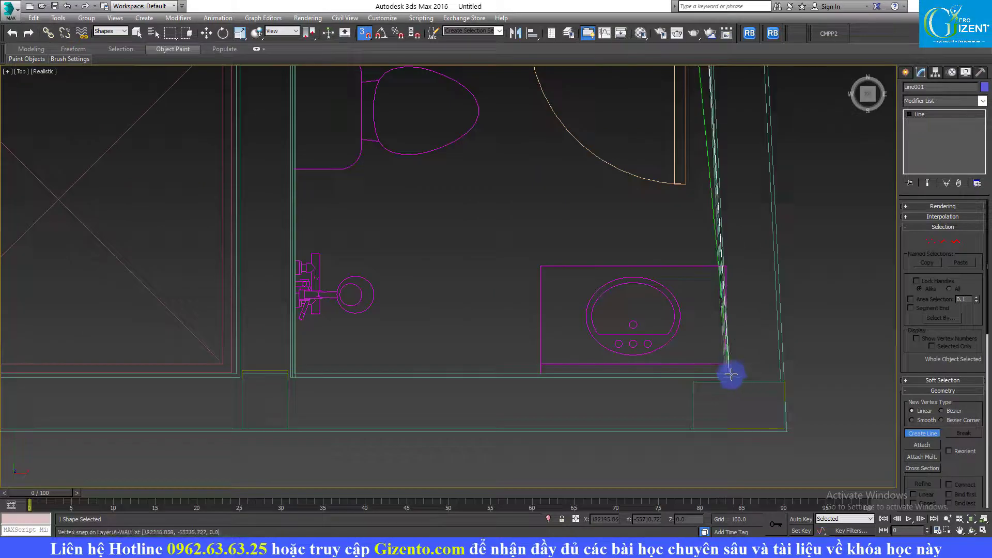
scroll(723, 372, "up", 2)
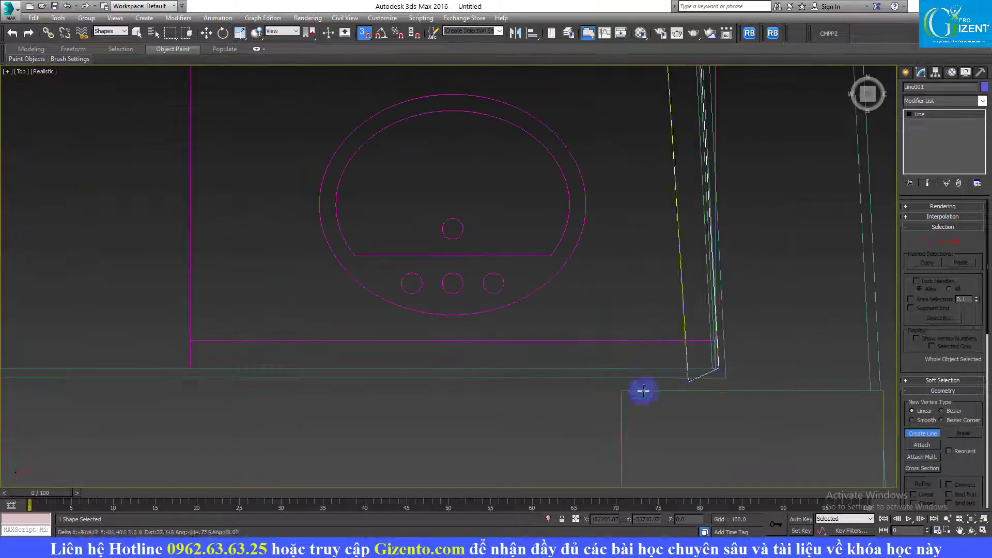
scroll(642, 392, "down", 5)
mouse_move(642, 392)
middle_mouse_down()
mouse_move(455, 376)
mouse_move(737, 347)
middle_mouse_up()
scroll(649, 336, "up", 2)
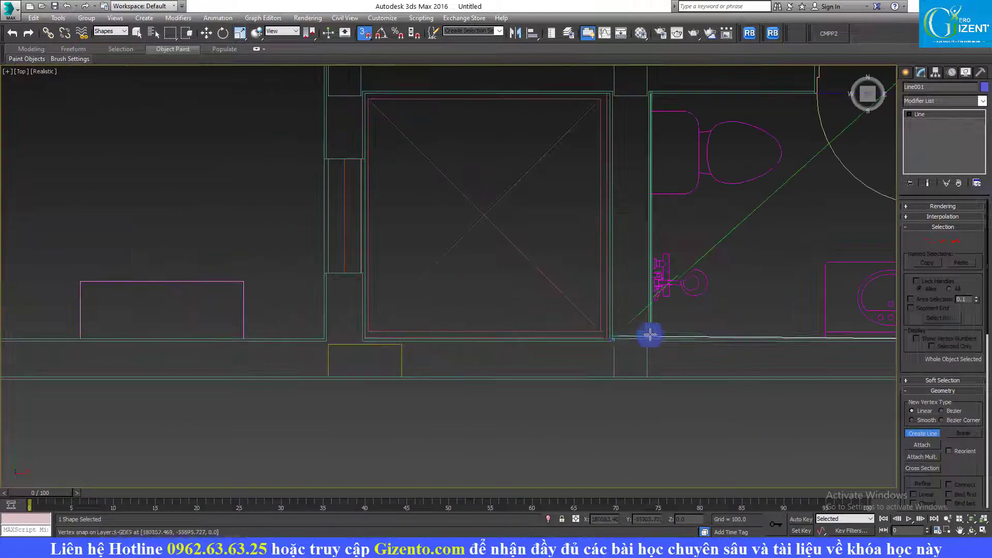
scroll(637, 341, "up", 3)
scroll(615, 347, "down", 3)
scroll(628, 346, "up", 2)
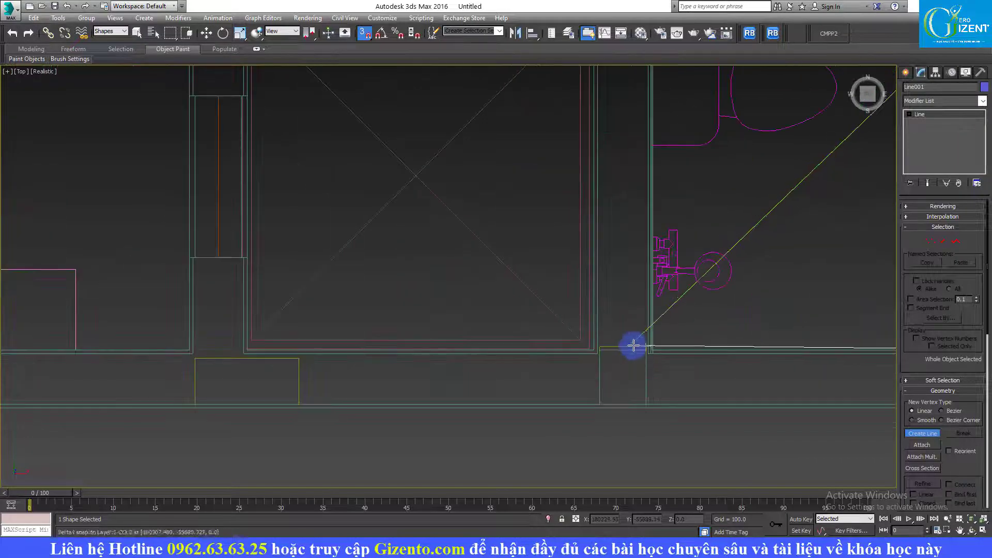
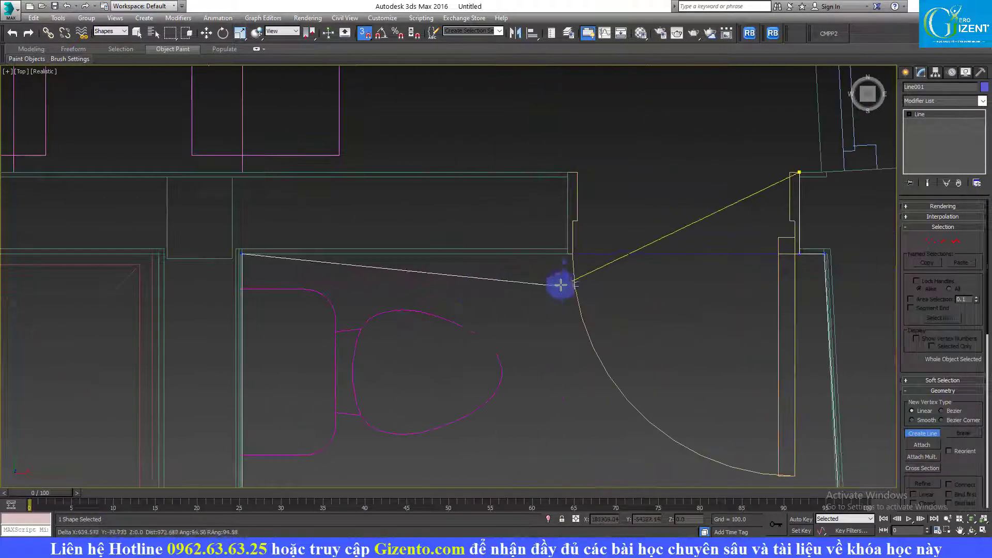
Snap a line vertex at the bathroom door-jamb wall corner, undoing one misplaced vertex.
left_click(566, 250)
key("BackSpace")
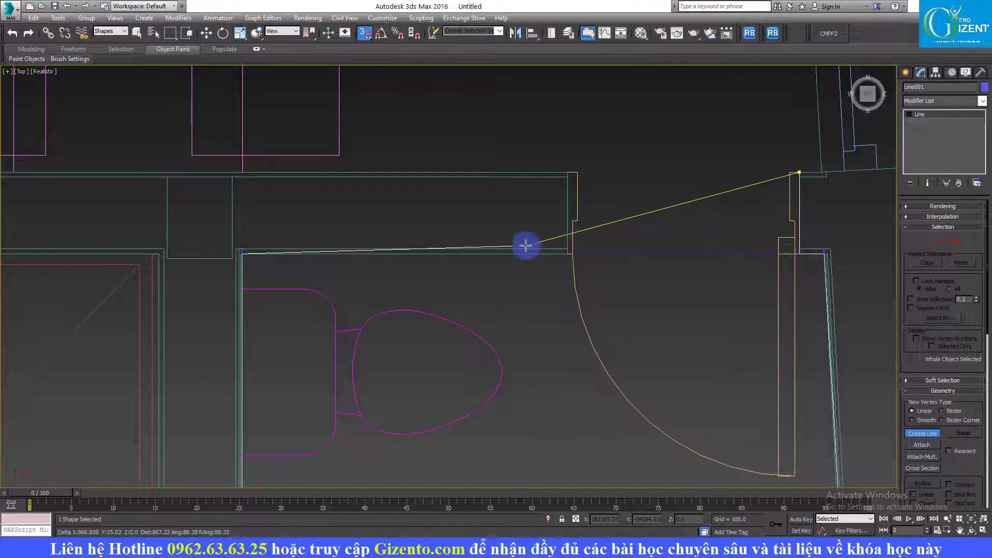
left_click(566, 252)
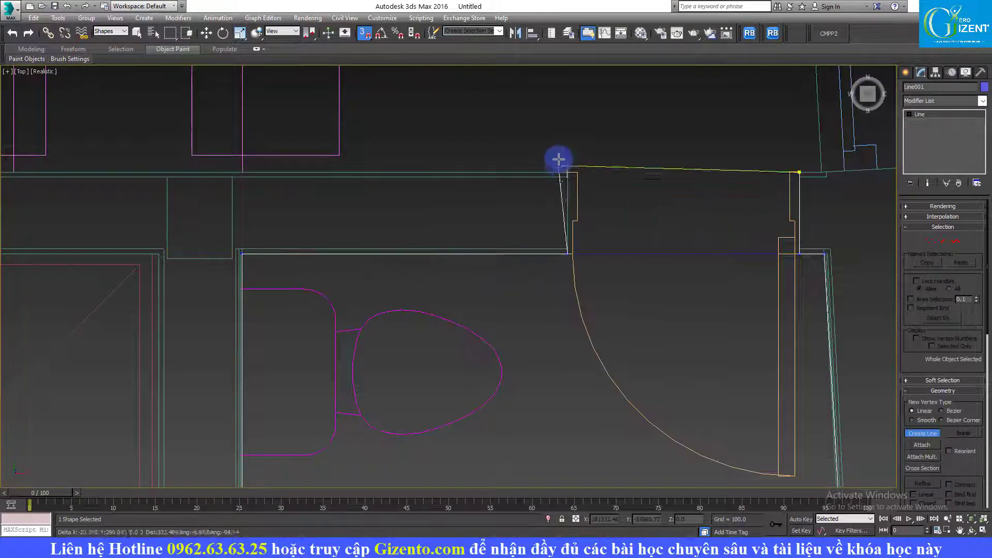
scroll(383, 299, "down", 2)
scroll(383, 299, "down", 1)
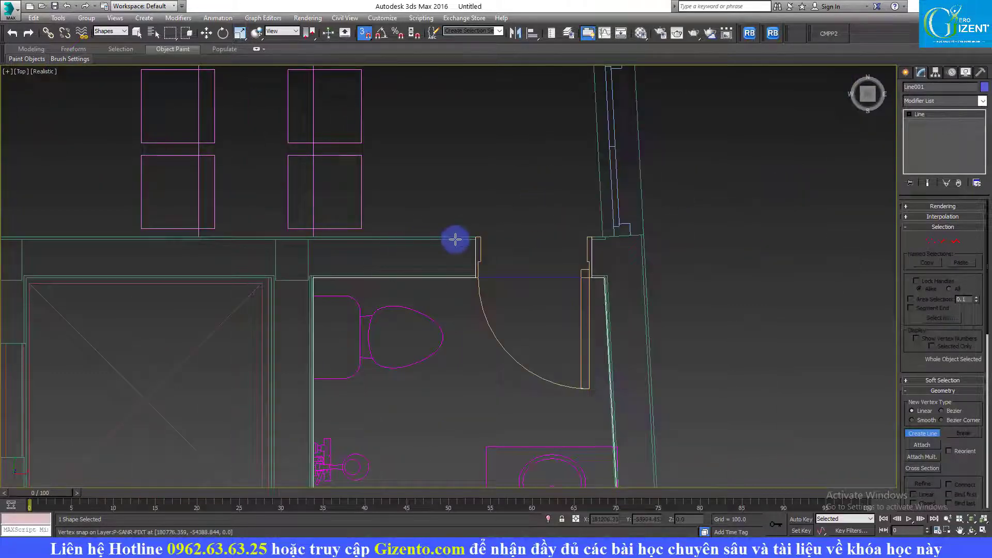
scroll(454, 239, "up", 3)
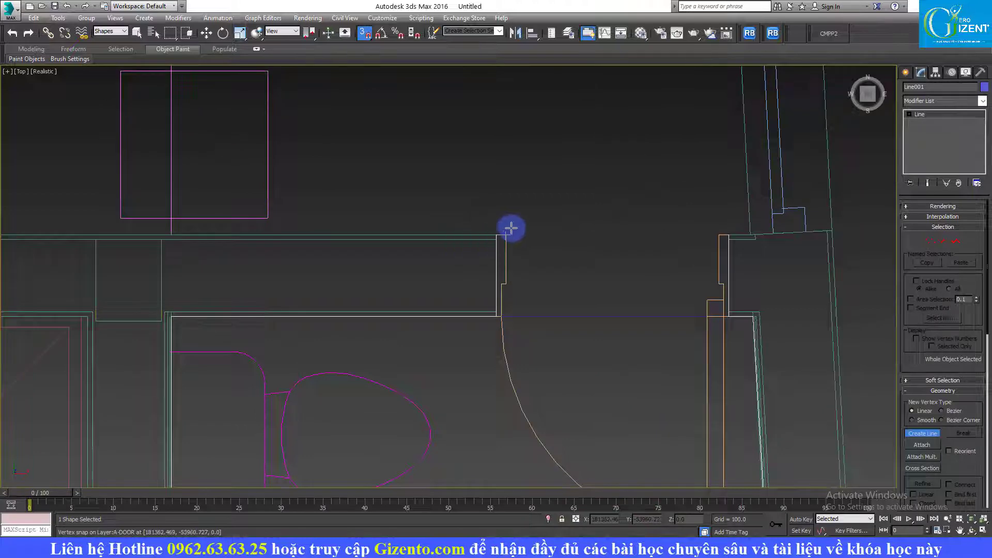
scroll(505, 227, "down", 2)
scroll(463, 290, "down", 1)
scroll(571, 331, "up", 1)
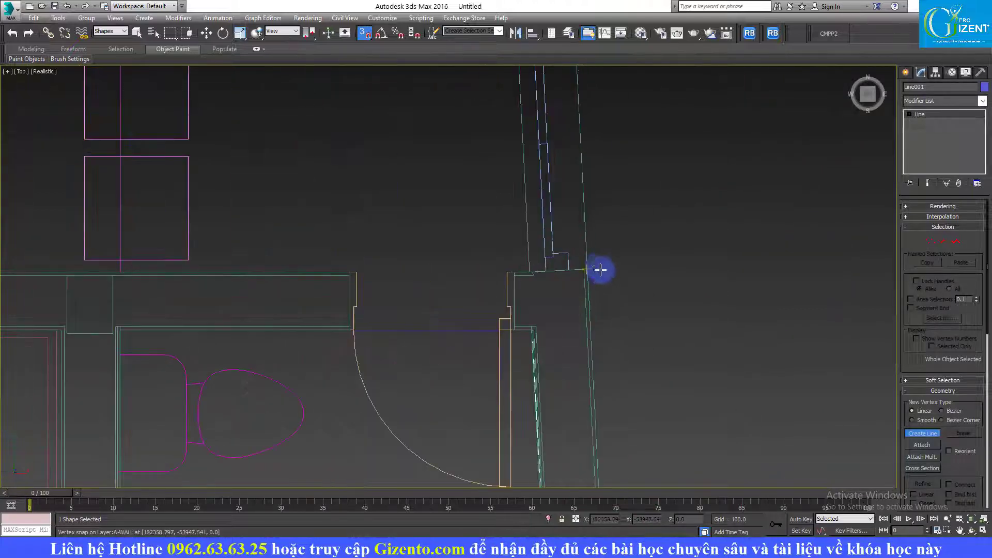
Extend the outline to the right-side outer wall corner and bring the lower walls into view.
left_click(589, 273)
scroll(605, 277, "up", 1)
scroll(611, 275, "down", 2)
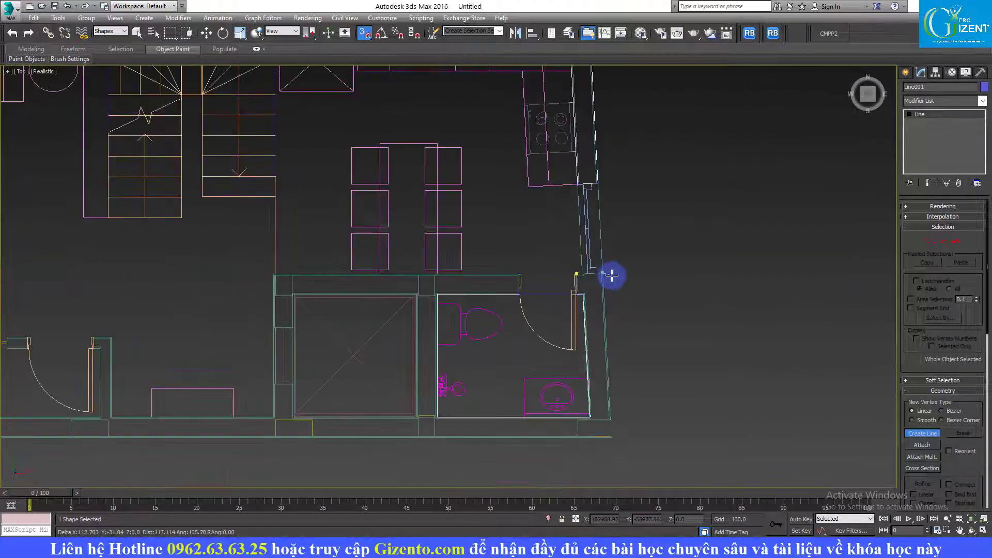
scroll(611, 275, "up", 2)
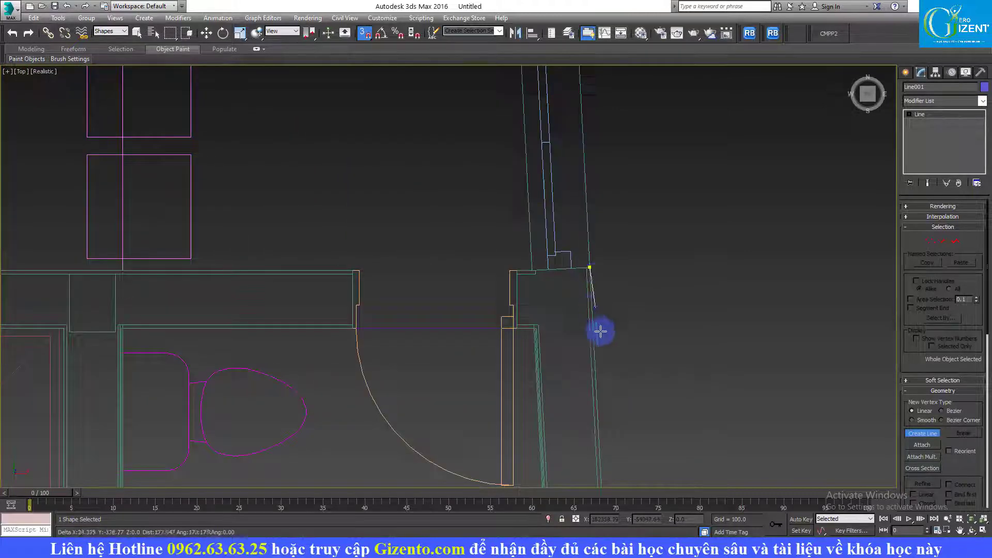
scroll(598, 332, "down", 2)
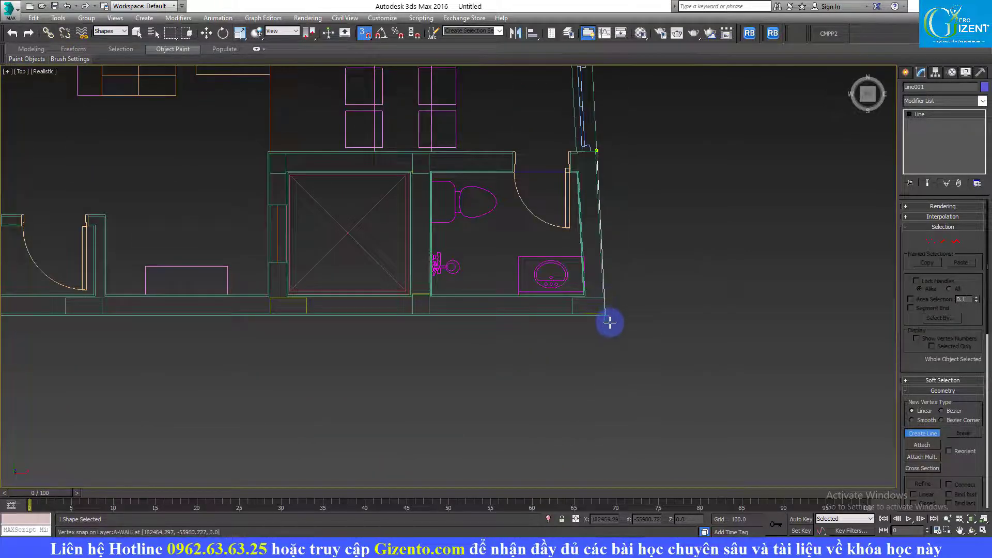
middle_click_drag(337, 325, 581, 301)
scroll(581, 301, "down", 2)
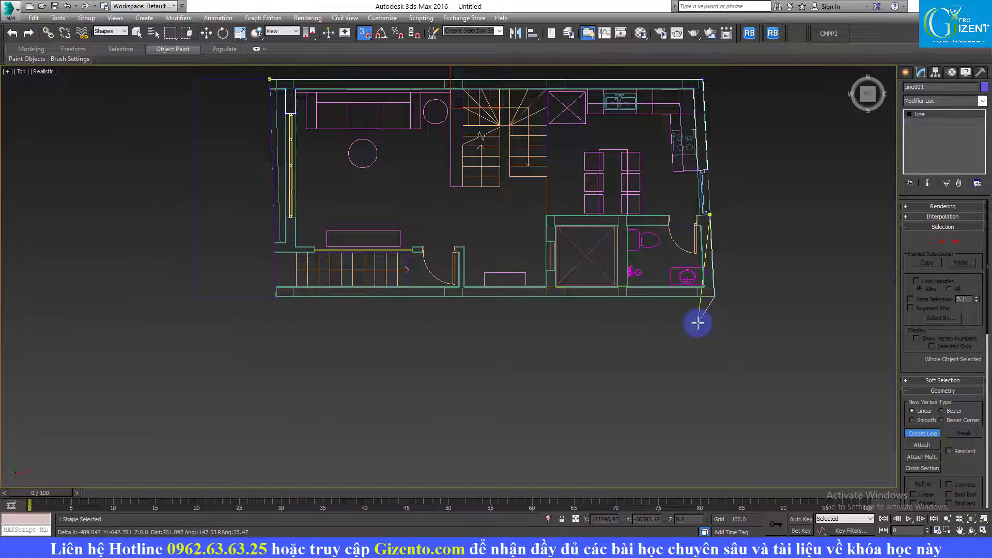
scroll(344, 297, "up", 2)
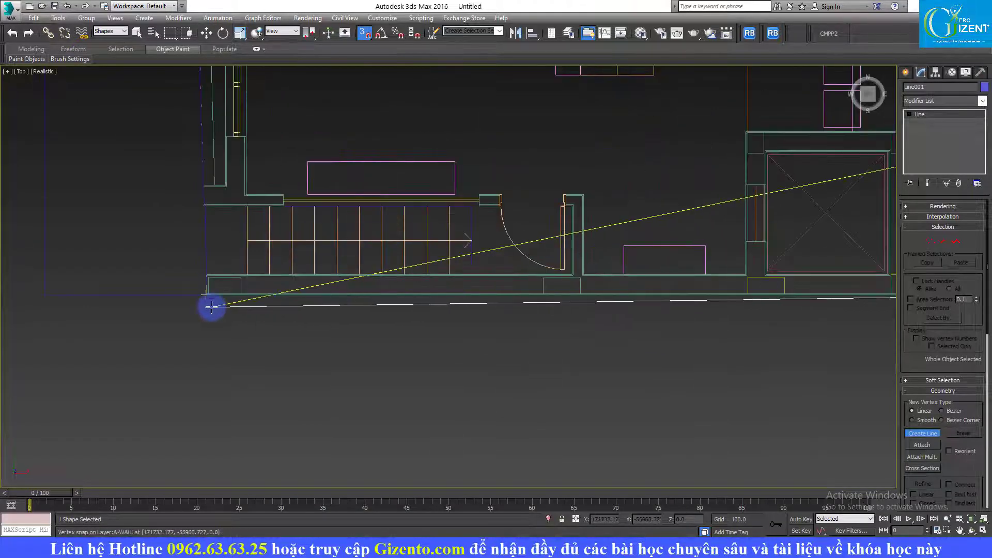
Place a vertex at the wall's bottom-left corner.
scroll(211, 307, "up", 2)
left_click(212, 282)
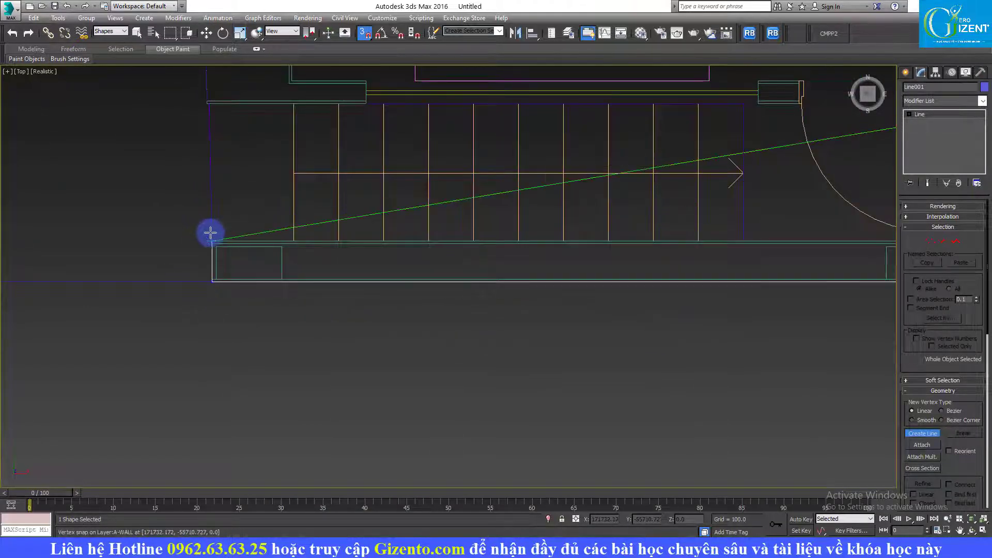
scroll(615, 354, "down", 2)
scroll(525, 332, "up", 1)
scroll(553, 309, "up", 3)
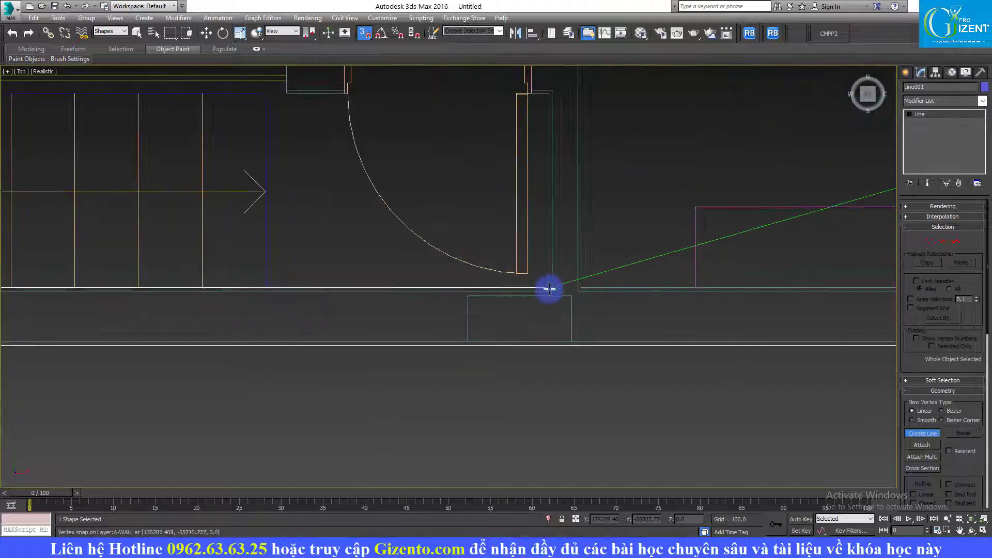
scroll(558, 258, "down", 1)
scroll(593, 299, "down", 2)
scroll(571, 277, "up", 3)
scroll(549, 273, "up", 2)
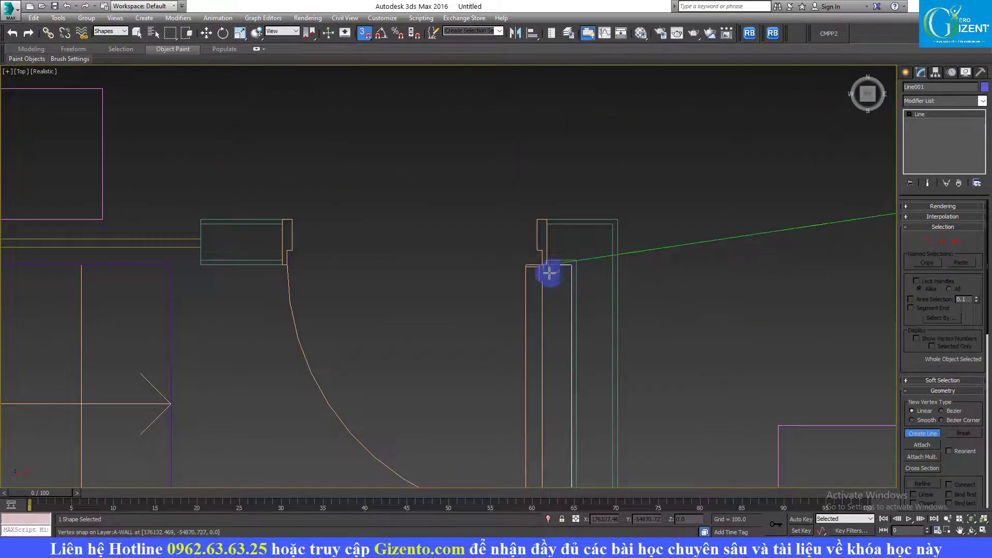
Trace the next two upper wall corners, removing a mistaken door-jamb vertex.
left_click(546, 217)
scroll(500, 209, "down", 3)
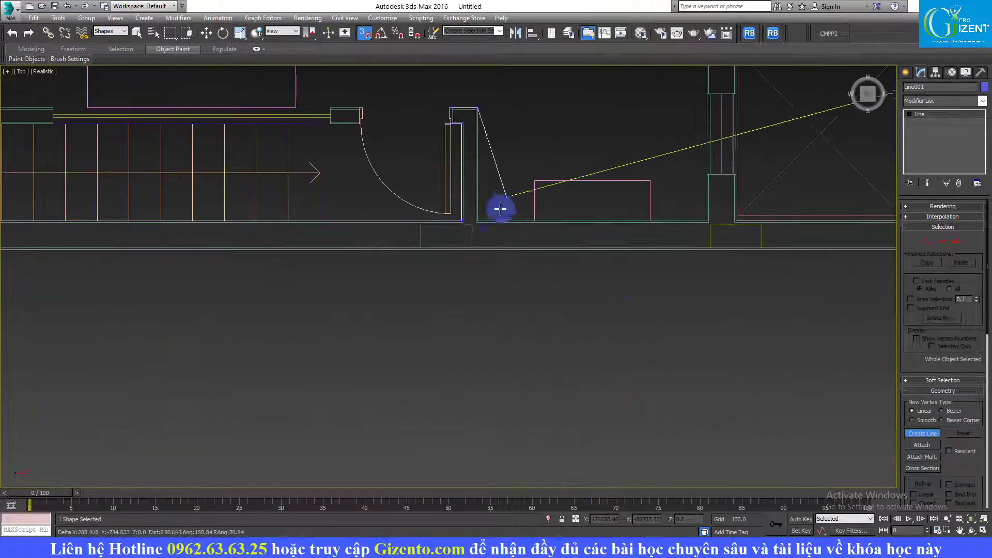
key("BackSpace")
scroll(500, 357, "up", 2)
scroll(471, 290, "up", 2)
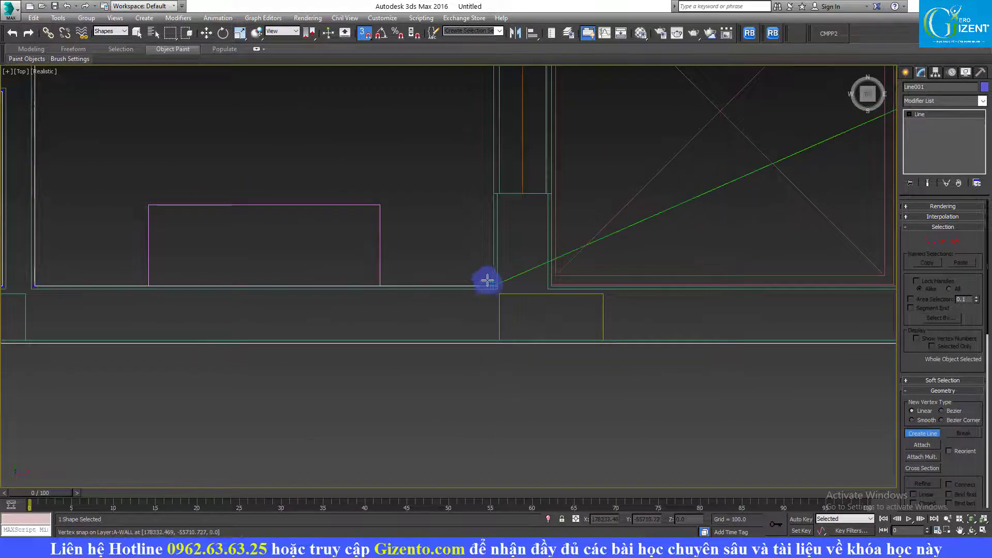
scroll(493, 294, "down", 3)
scroll(488, 259, "up", 3)
left_click(499, 223)
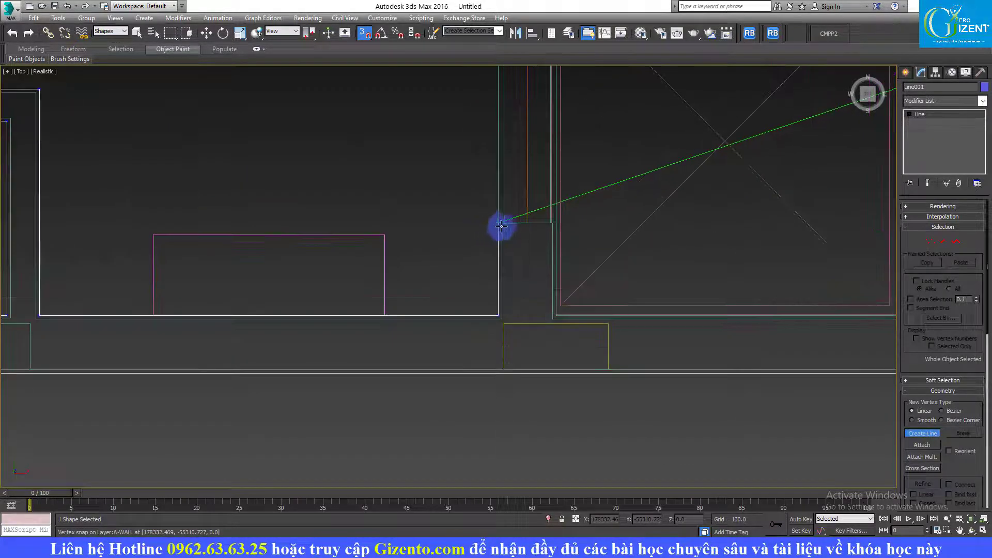
left_click(563, 225)
Continue the outline to the upper-right and outer wall corners.
scroll(590, 335, "down", 3)
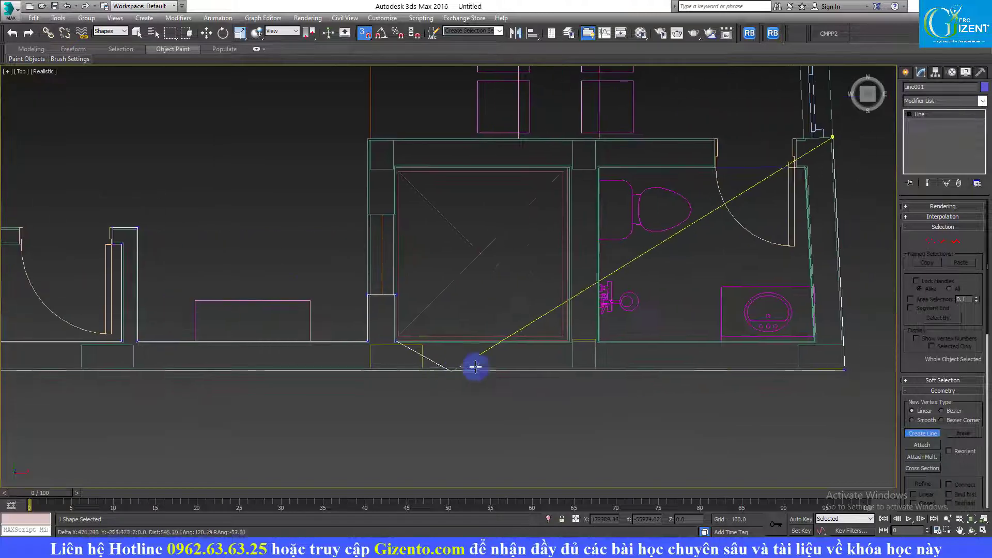
scroll(557, 339, "up", 2)
scroll(597, 346, "up", 3)
scroll(556, 115, "down", 3)
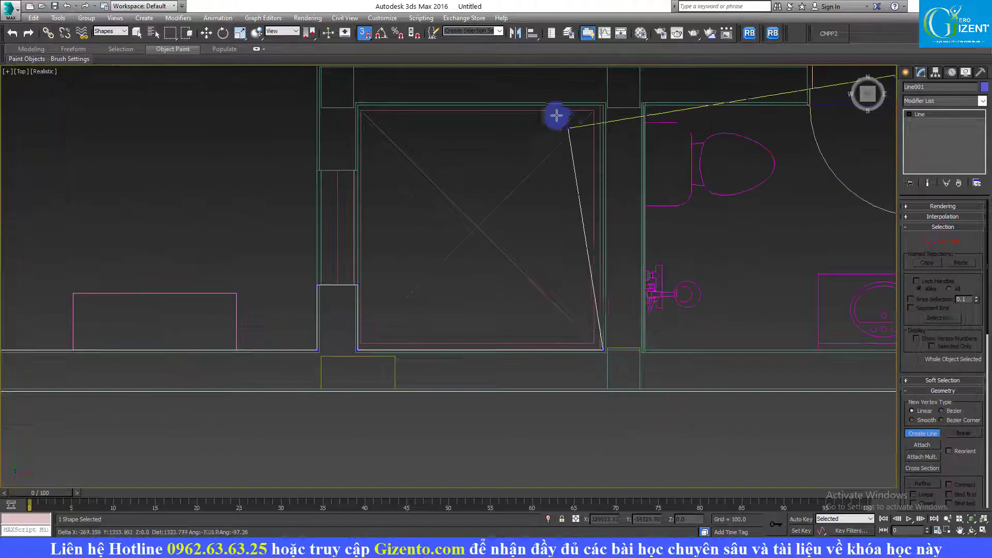
scroll(637, 111, "up", 3)
left_click(634, 103)
mouse_move(408, 285)
middle_mouse_down()
mouse_move(452, 299)
mouse_move(469, 214)
mouse_move(458, 336)
middle_mouse_up()
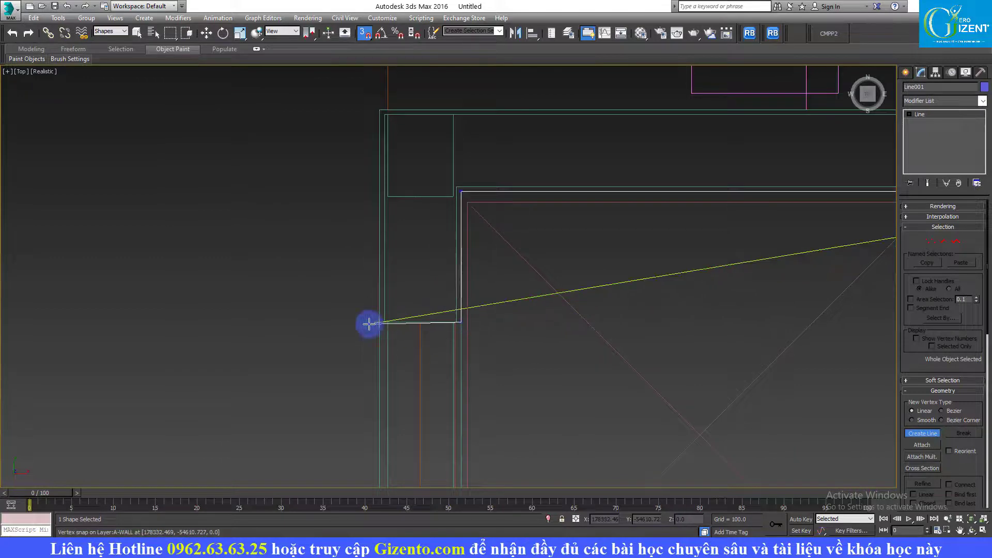
left_click(376, 106)
Carry the outline along the top wall to the sink and wall corner.
scroll(492, 346, "down", 3)
middle_click_drag(673, 300, 470, 270)
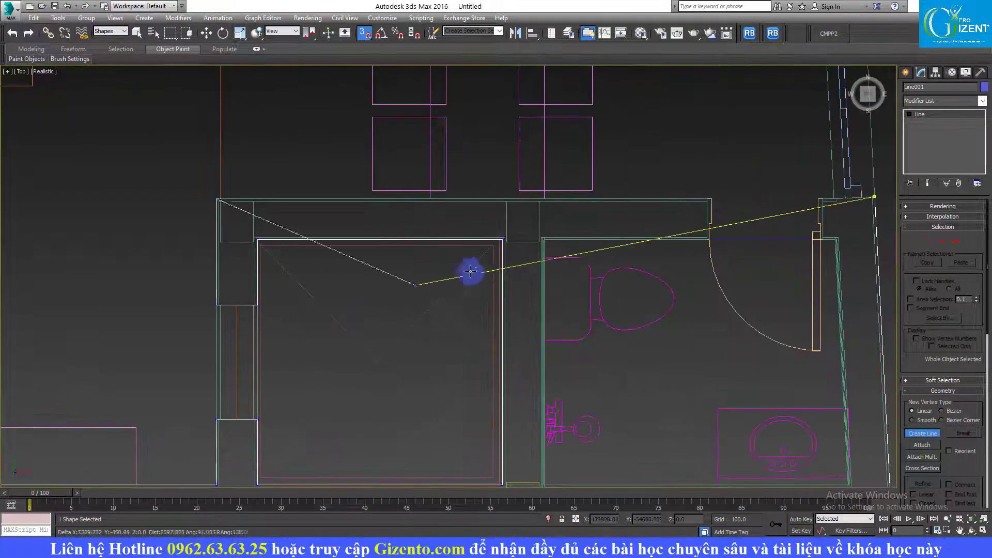
scroll(616, 213, "up", 2)
scroll(684, 191, "up", 2)
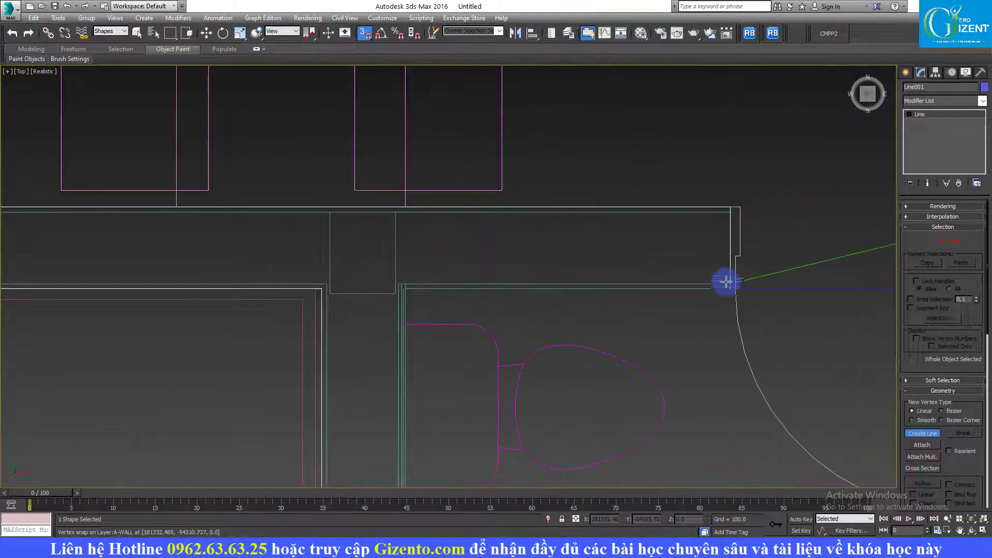
scroll(446, 343, "down", 3)
scroll(469, 261, "up", 2)
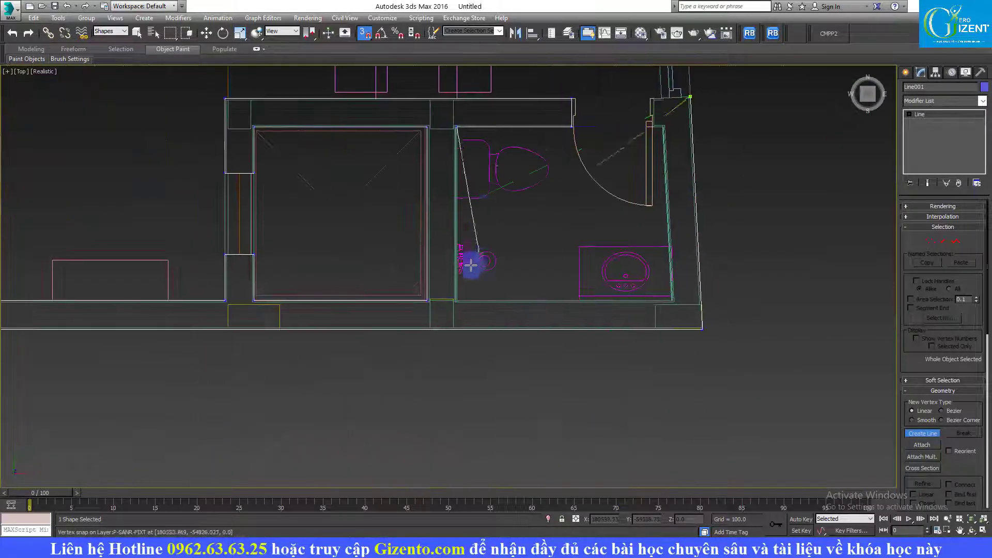
scroll(460, 328, "up", 2)
scroll(457, 301, "up", 2)
scroll(531, 341, "down", 3)
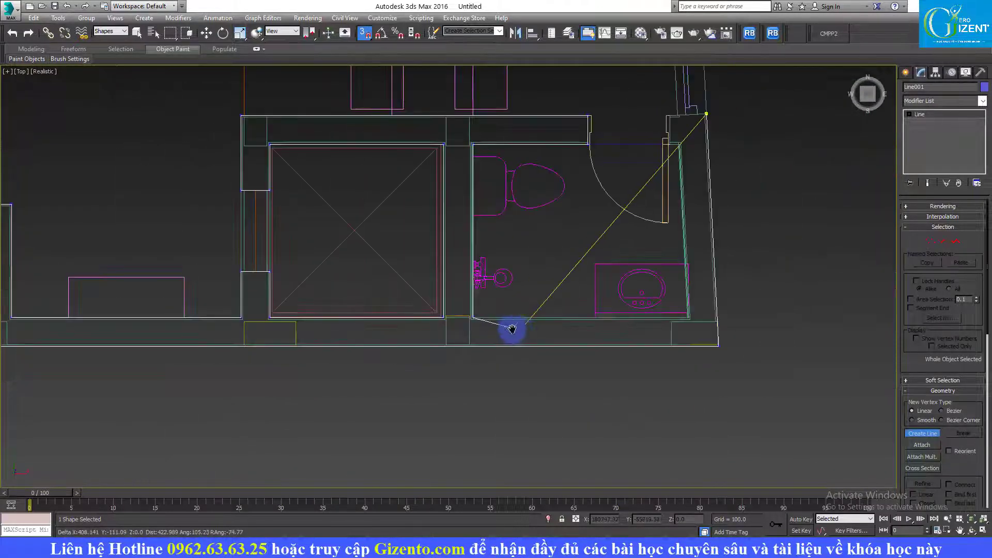
scroll(638, 312, "up", 3)
scroll(627, 316, "up", 1)
left_click(634, 315)
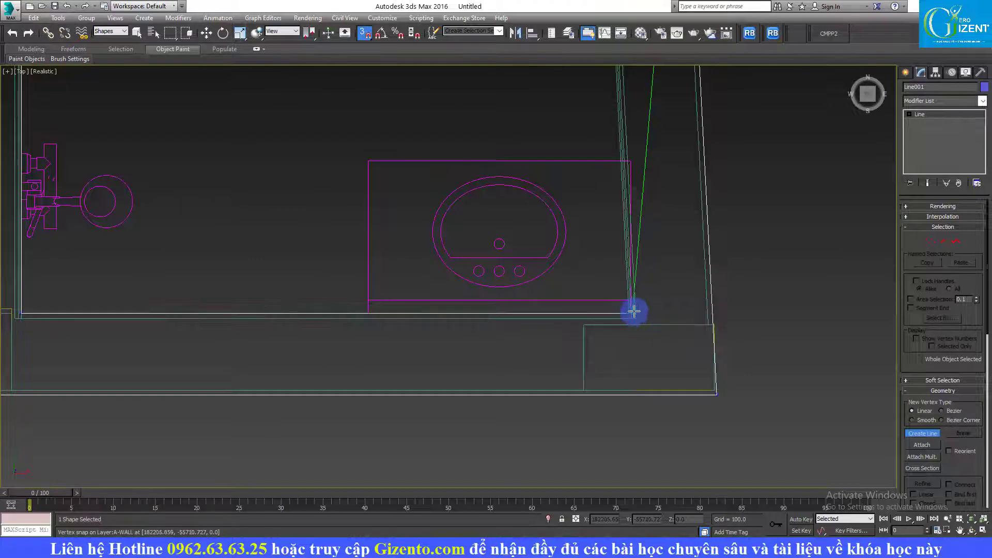
Place the bathroom wall corner vertex and return to the starting vertex.
scroll(631, 343, "down", 3)
scroll(625, 137, "up", 5)
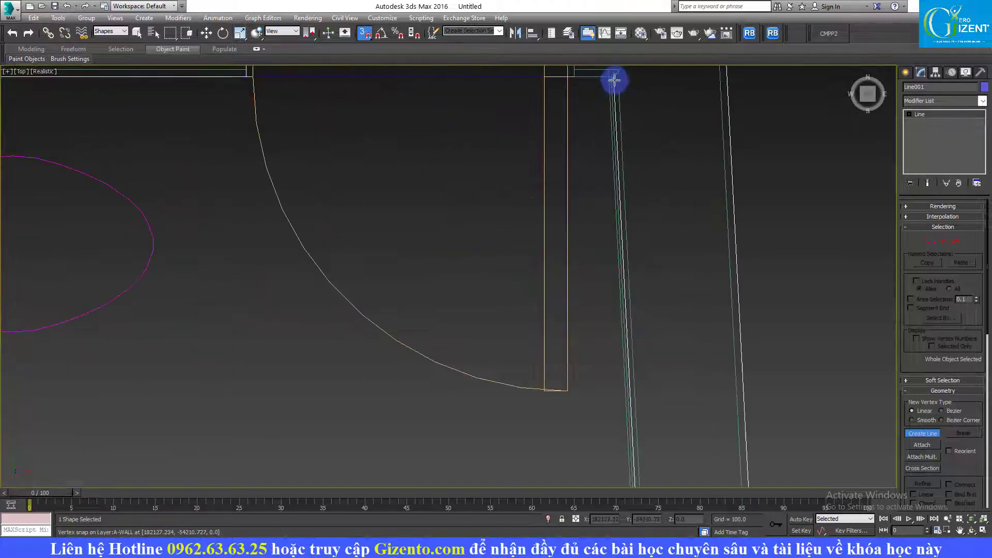
scroll(607, 276, "down", 3)
scroll(598, 199, "up", 2)
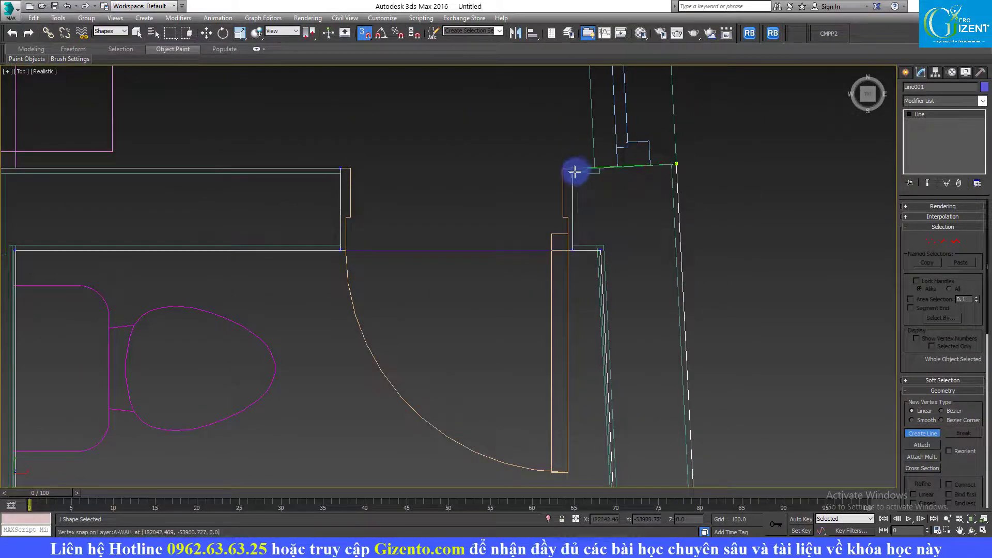
scroll(578, 175, "up", 2)
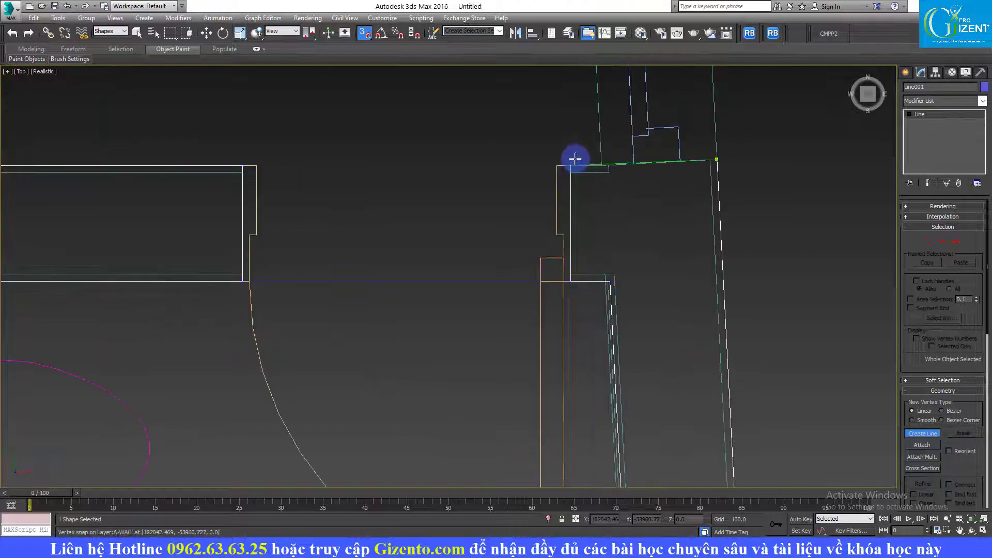
left_click(611, 164)
left_click(716, 159)
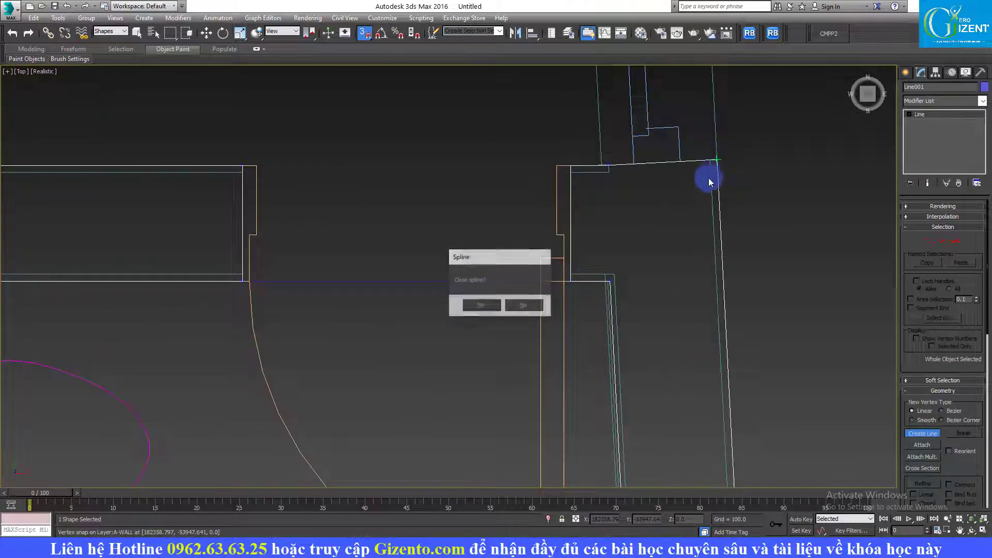
Confirm closing the wall outline spline.
left_click(480, 305)
scroll(609, 188, "down", 3)
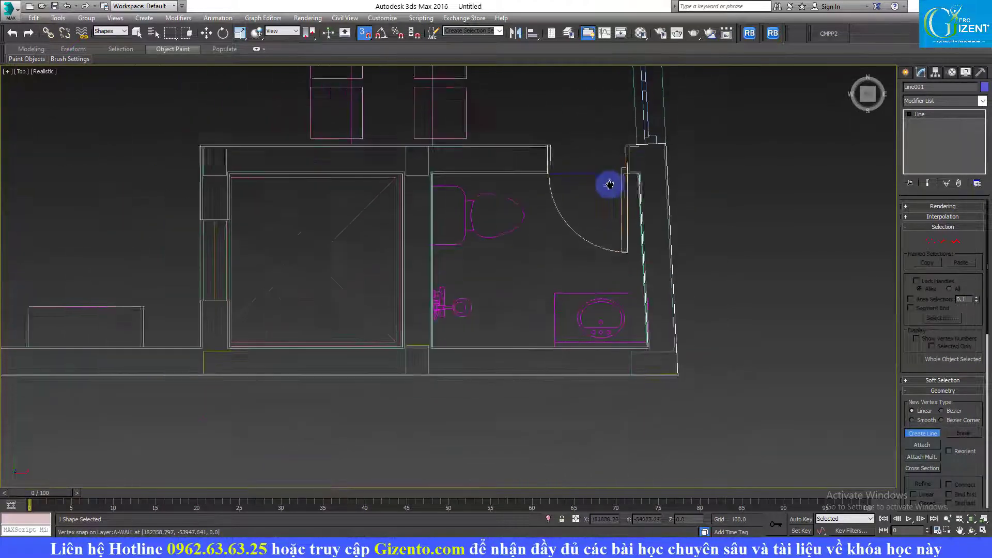
scroll(580, 210, "down", 2)
scroll(603, 254, "down", 2)
scroll(465, 272, "up", 2)
scroll(392, 250, "up", 4)
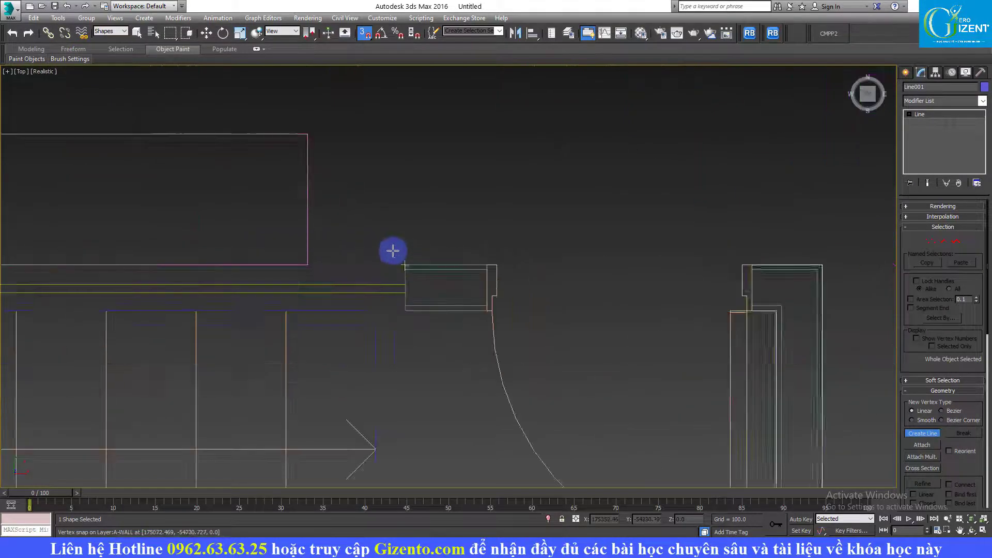
Start a second outline on the L-shaped wall section and trace its lower edges.
left_click(404, 264)
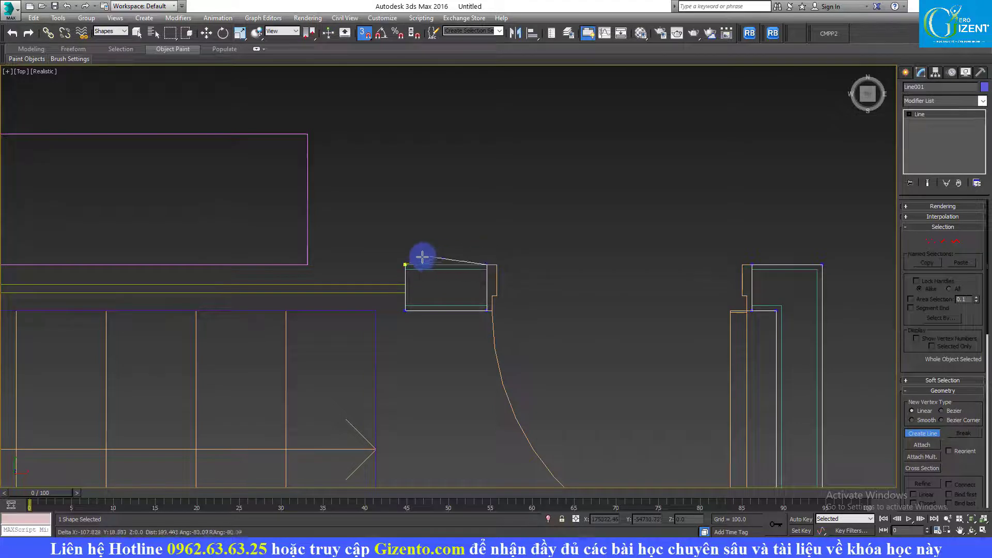
scroll(390, 275, "down", 3)
middle_click_drag(24, 248, 351, 248)
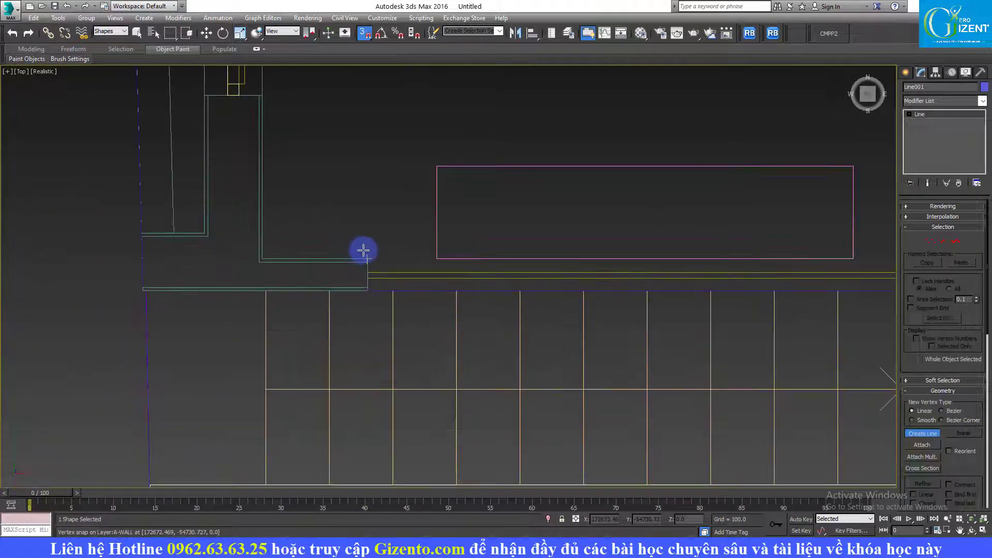
scroll(372, 299, "up", 3)
left_click(367, 293)
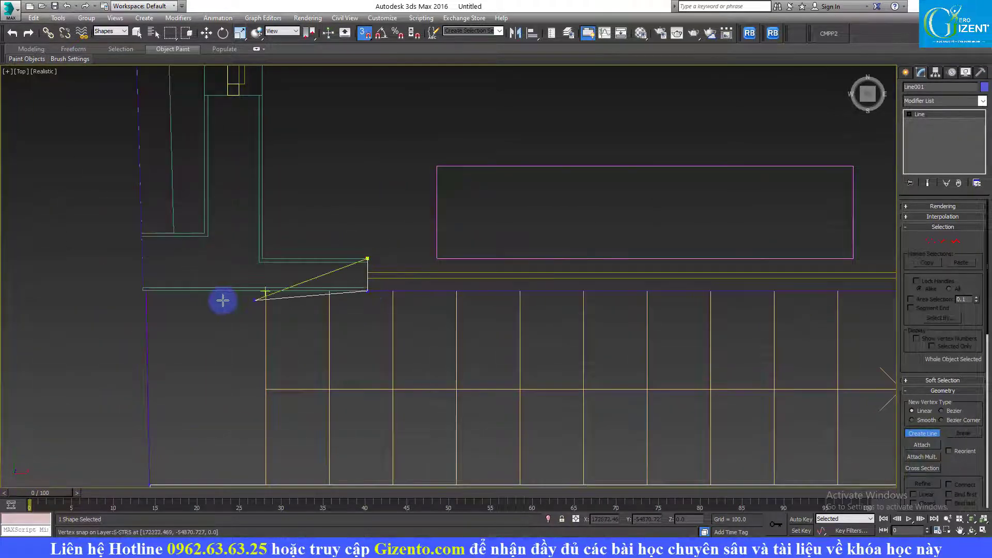
left_click(142, 292)
left_click(141, 233)
Trace the L-shaped wall's remaining corners, re-placing one misplaced vertex, and zoom out.
left_click(207, 234)
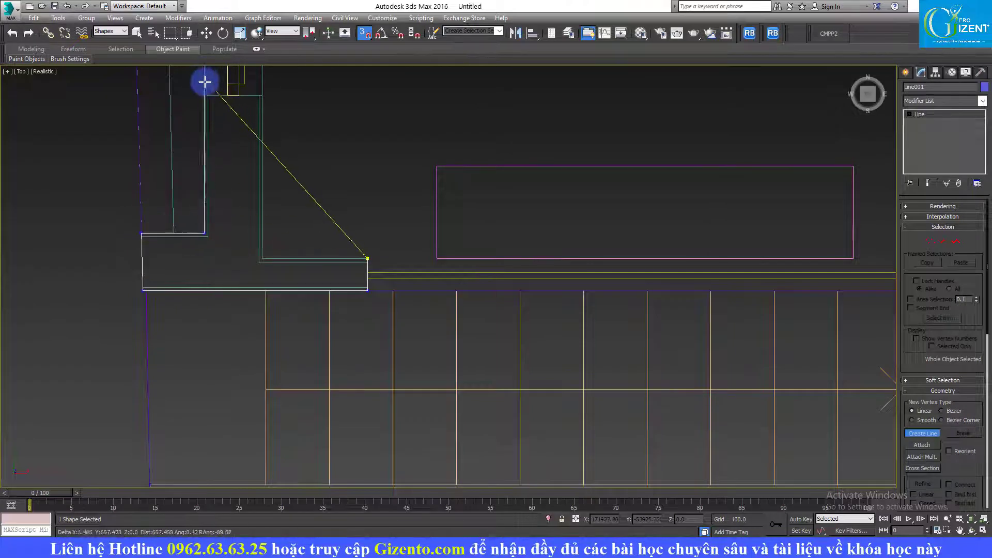
left_click(207, 95)
left_click(264, 95)
left_click(262, 258)
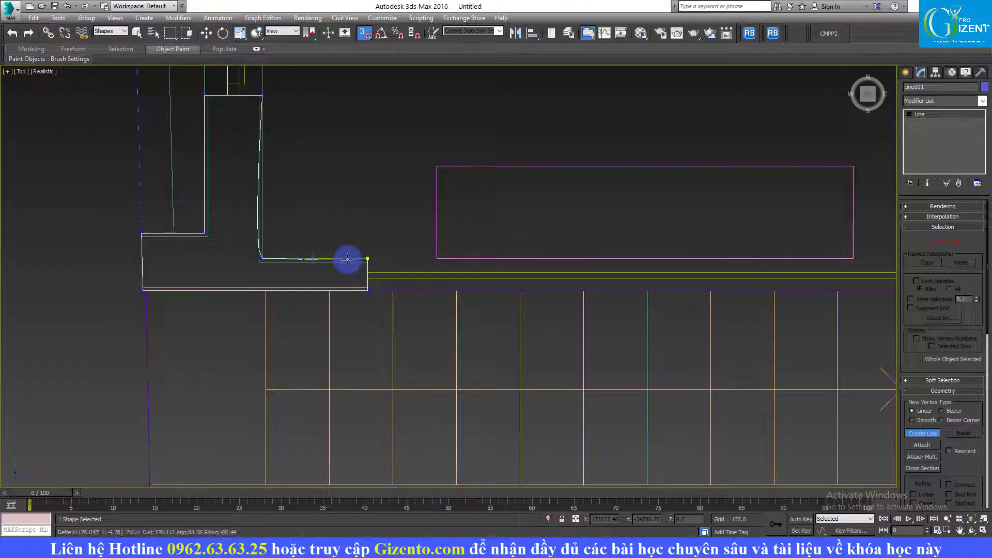
key("BackSpace")
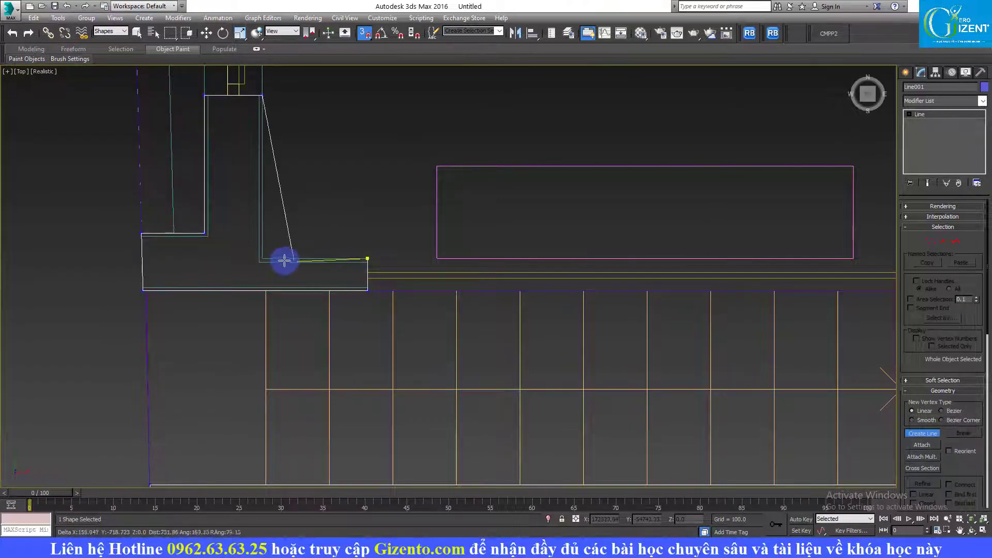
left_click(263, 258)
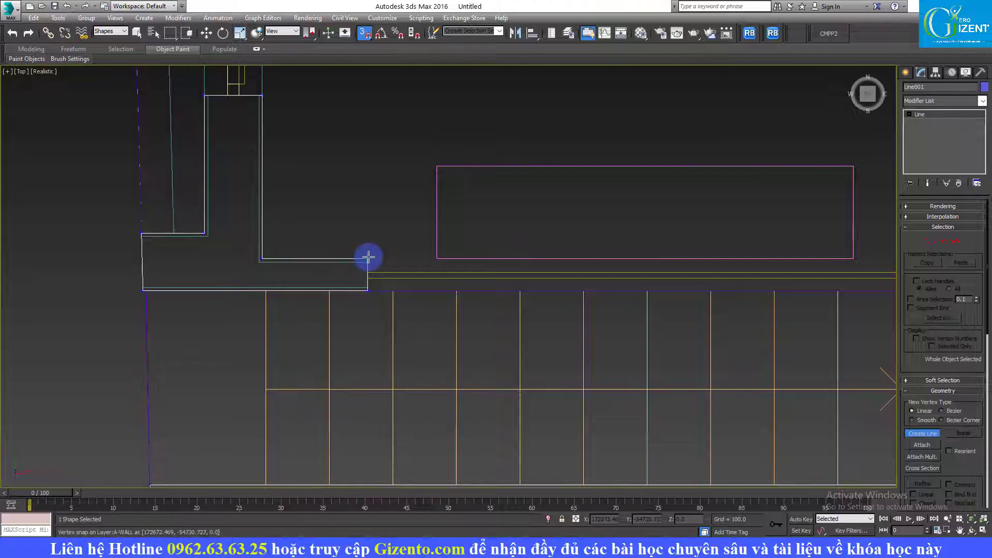
scroll(380, 265, "down", 4)
scroll(318, 297, "down", 3)
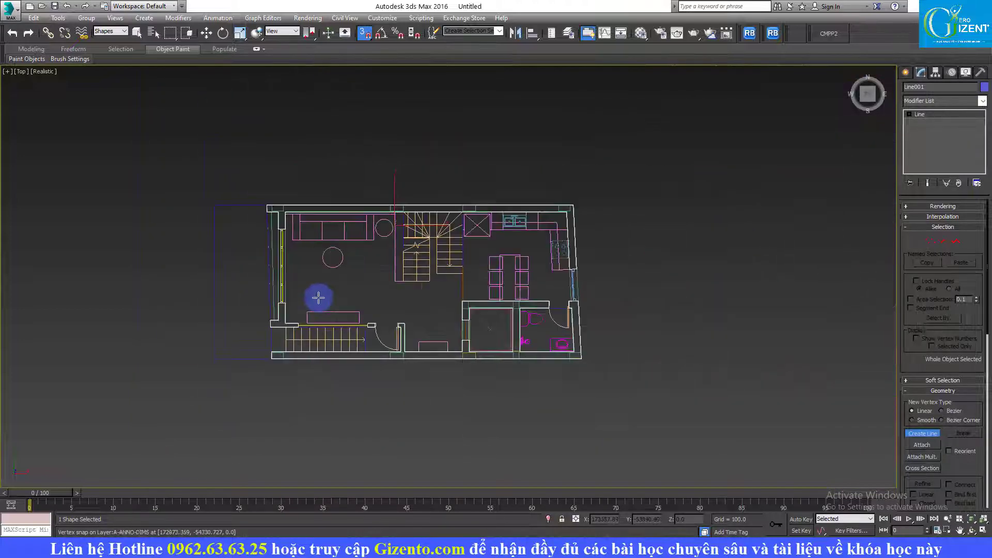
Tilt the view, add an Extrude modifier to Line001, then switch to Revit.
middle_click_drag(348, 317, 385, 231, "alt")
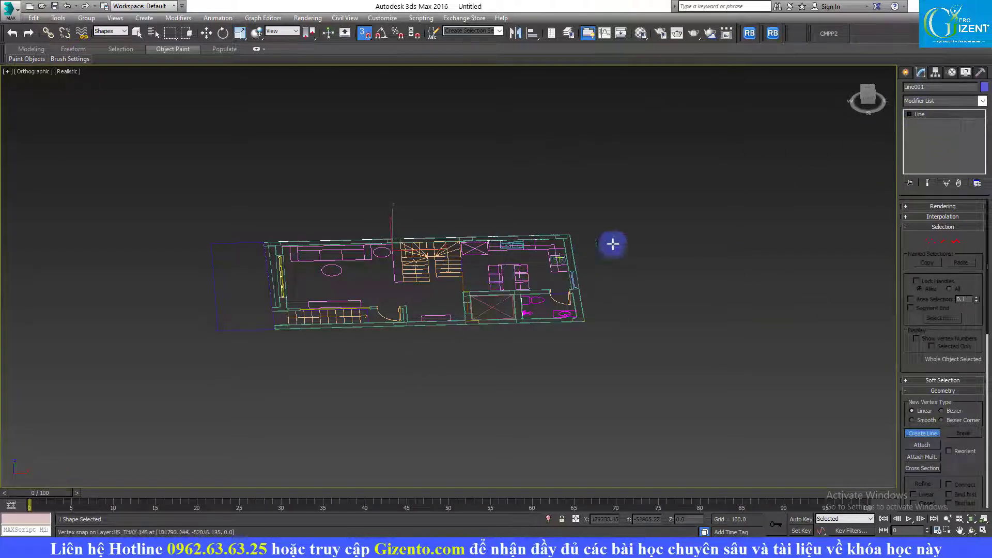
left_click(948, 103)
left_click(944, 101)
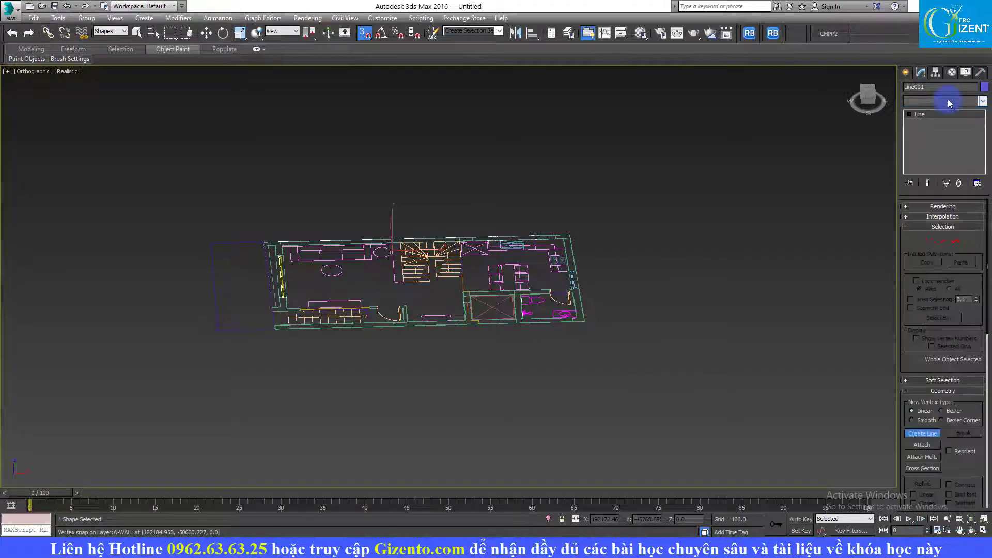
type("esh")
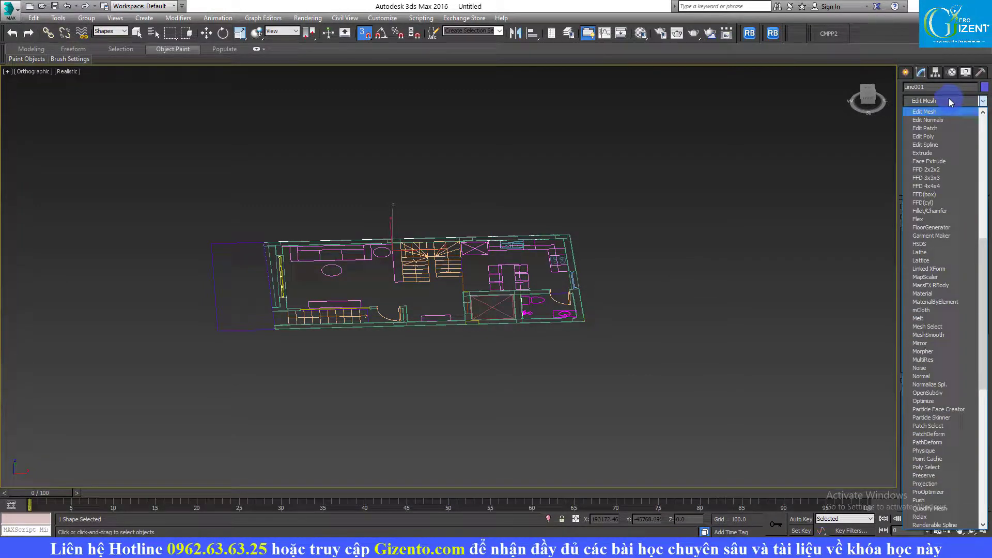
left_click(928, 154)
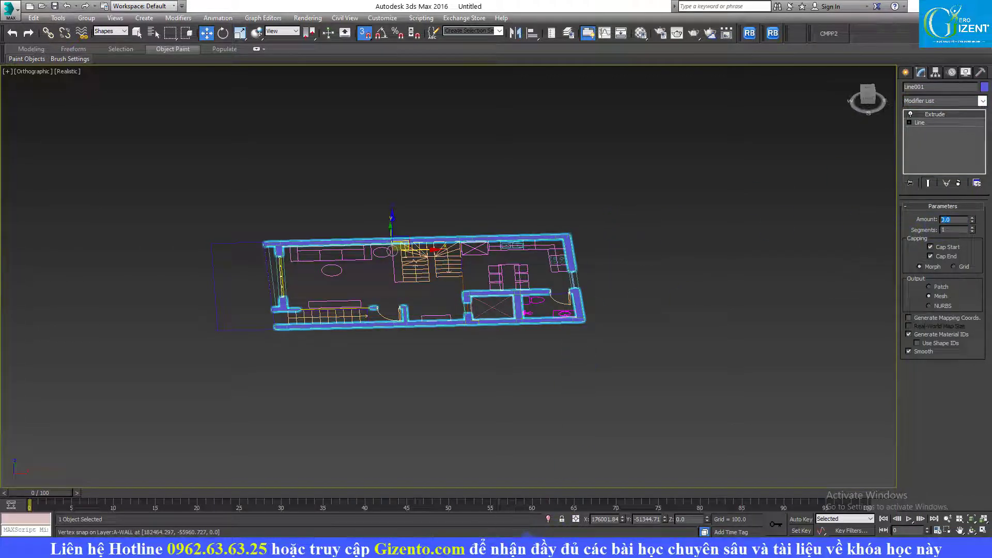
left_click(503, 478)
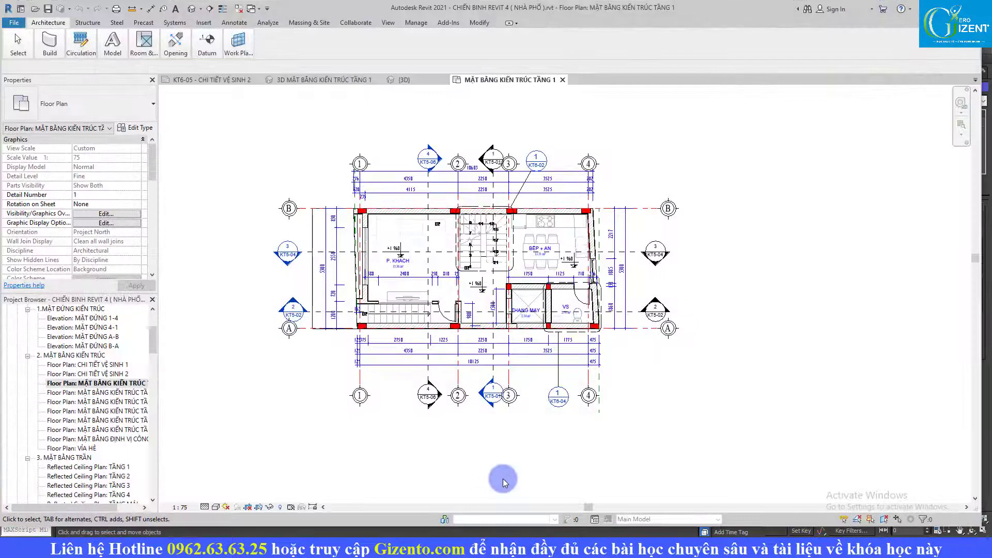
Open the TẦNG 2 floor plan and select the first-floor plan entry.
left_click(116, 393)
double_click(115, 392)
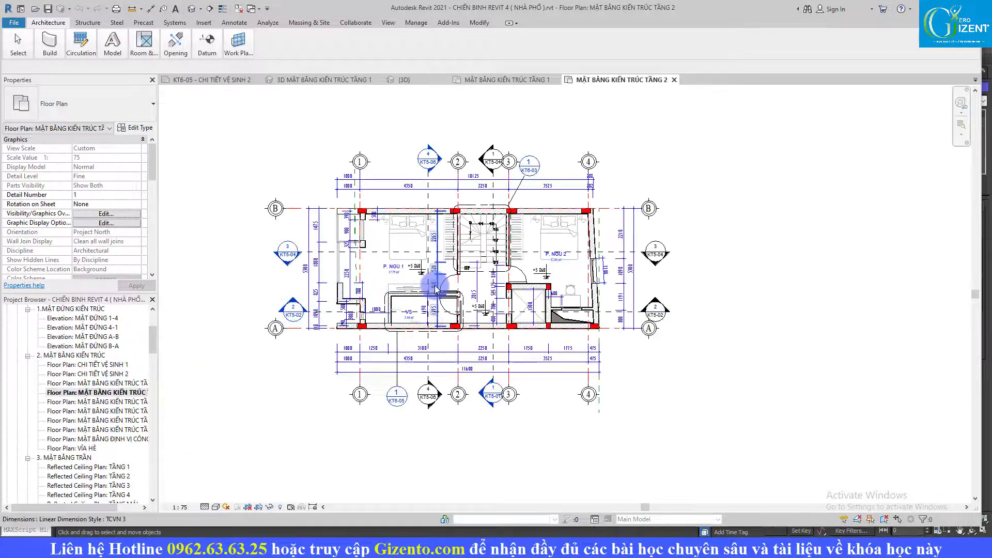
scroll(425, 276, "up", 2)
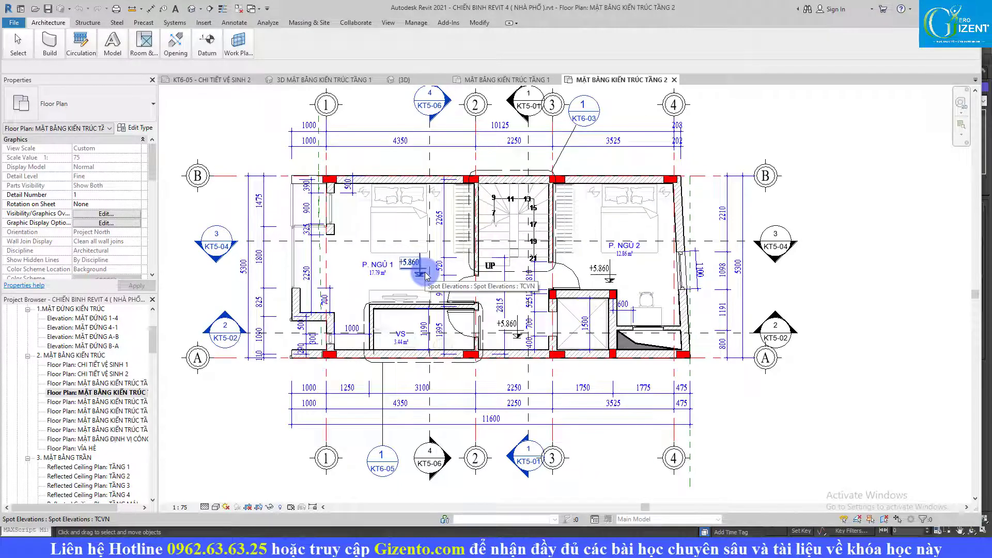
left_click(107, 393)
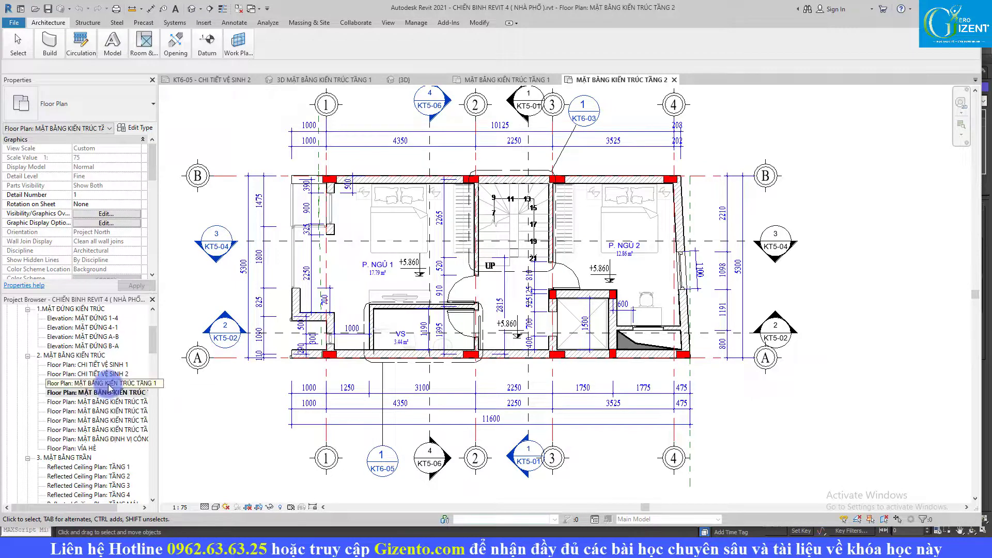
left_click(110, 385)
left_click(136, 385)
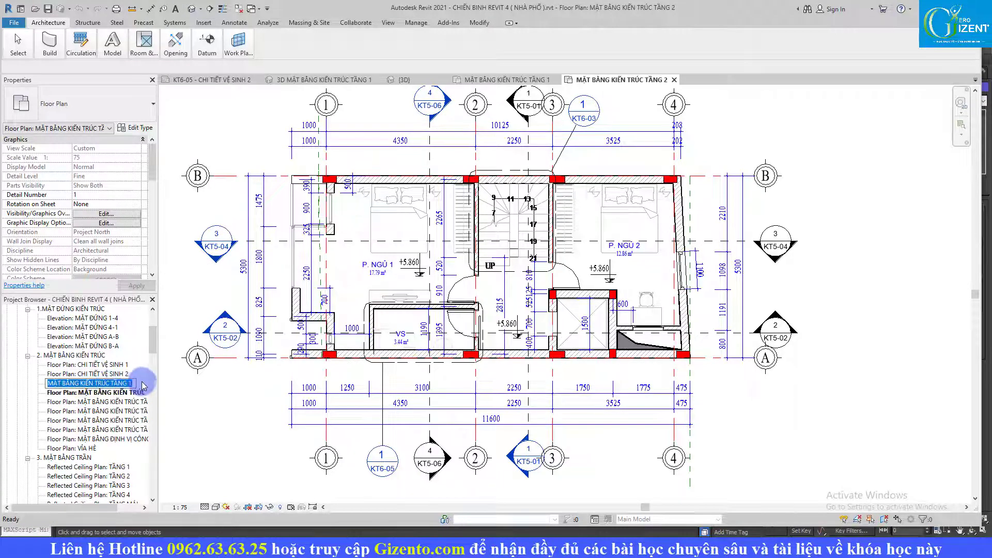
Open TẦNG 1, then return to the TẦNG 2 plan and scroll the Project Browser.
double_click(63, 385)
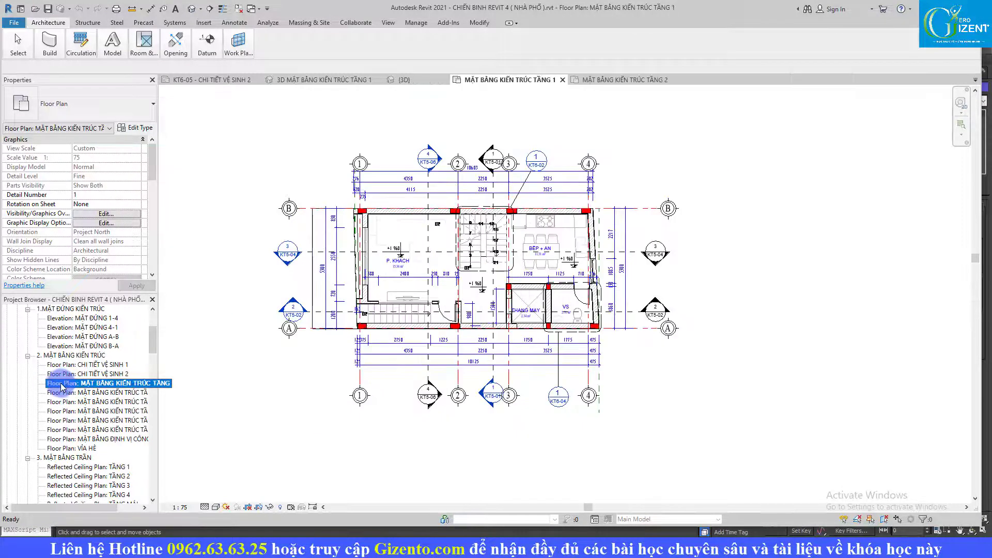
double_click(62, 391)
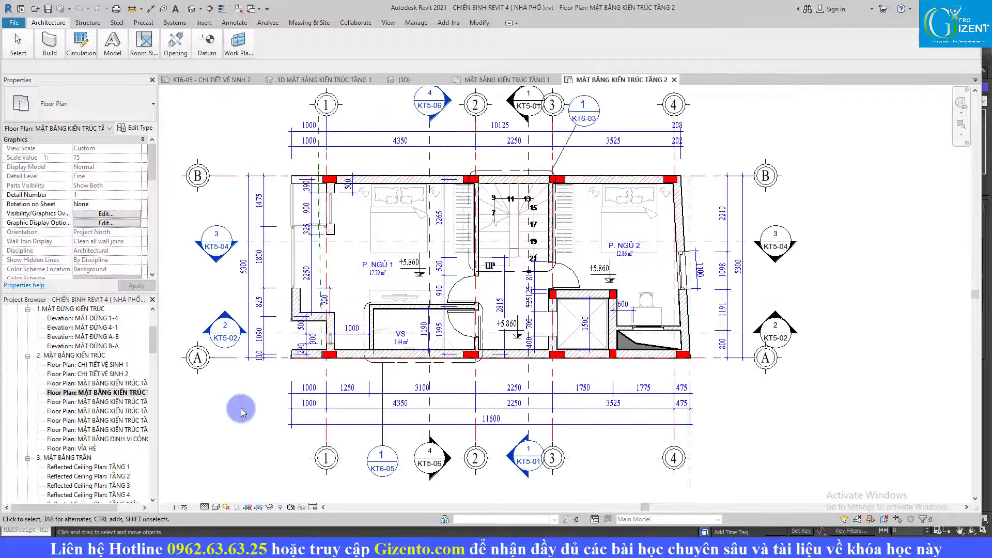
scroll(140, 427, "down", 1)
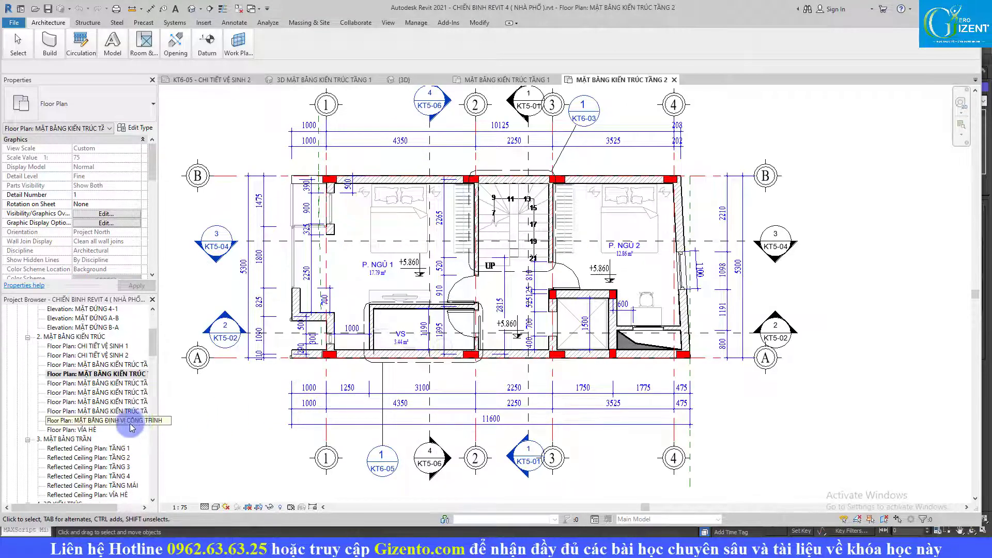
scroll(131, 428, "down", 2)
scroll(130, 427, "down", 2)
scroll(130, 427, "down", 2)
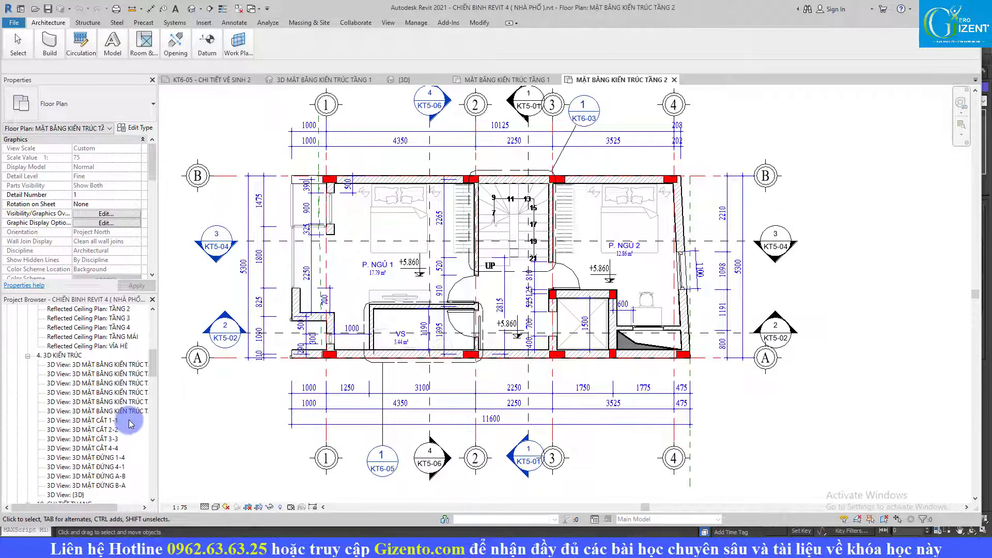
scroll(132, 418, "up", 2)
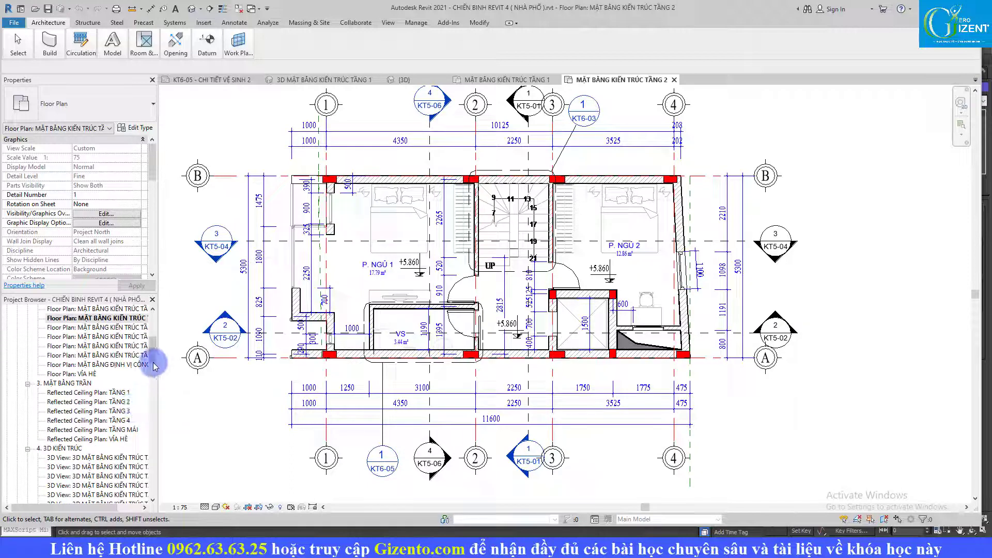
mouse_move(152, 356)
left_mouse_down()
mouse_move(141, 485)
mouse_move(151, 328)
left_mouse_up()
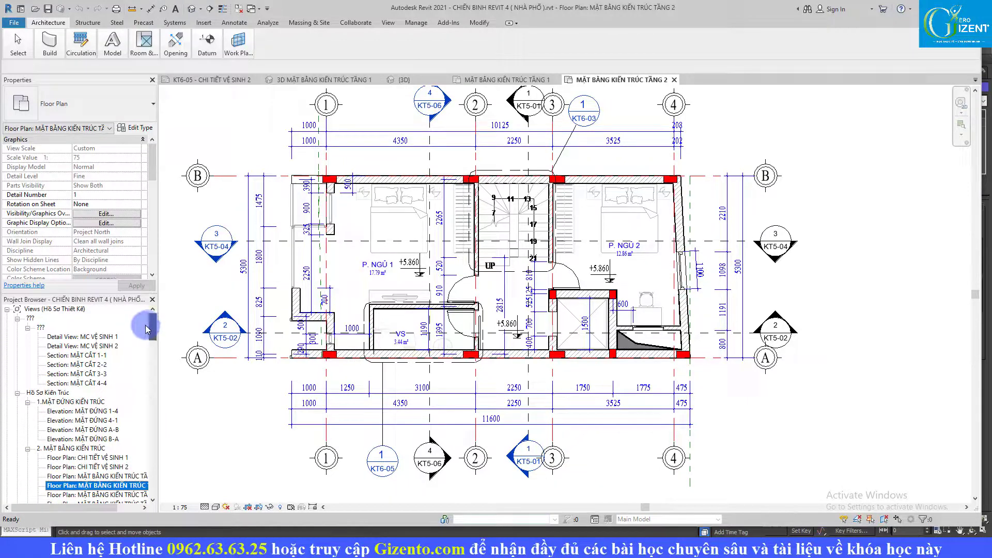
Open section MẶT CẮT 1-1 and inspect its storey height dimensions.
left_click(99, 356)
double_click(99, 356)
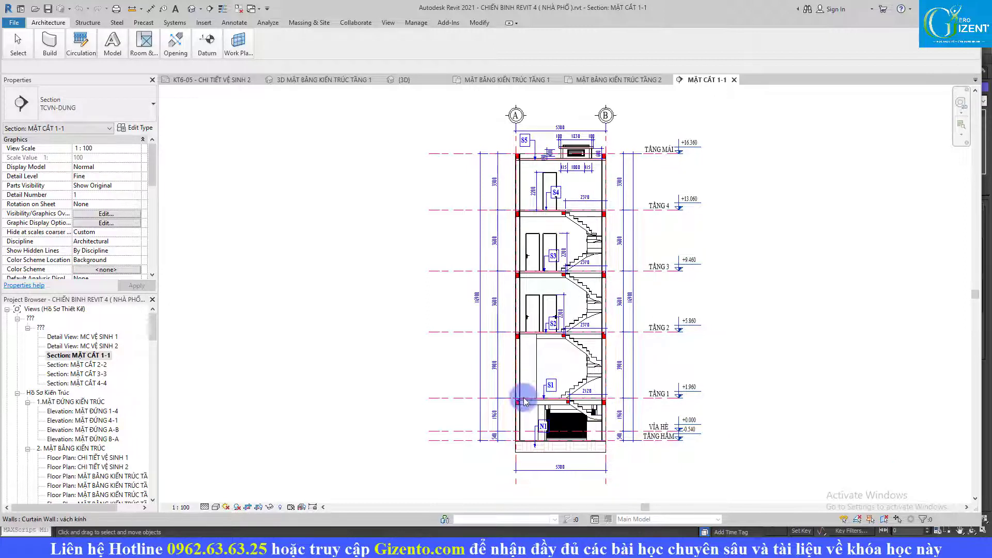
left_click(623, 377)
left_click(775, 339)
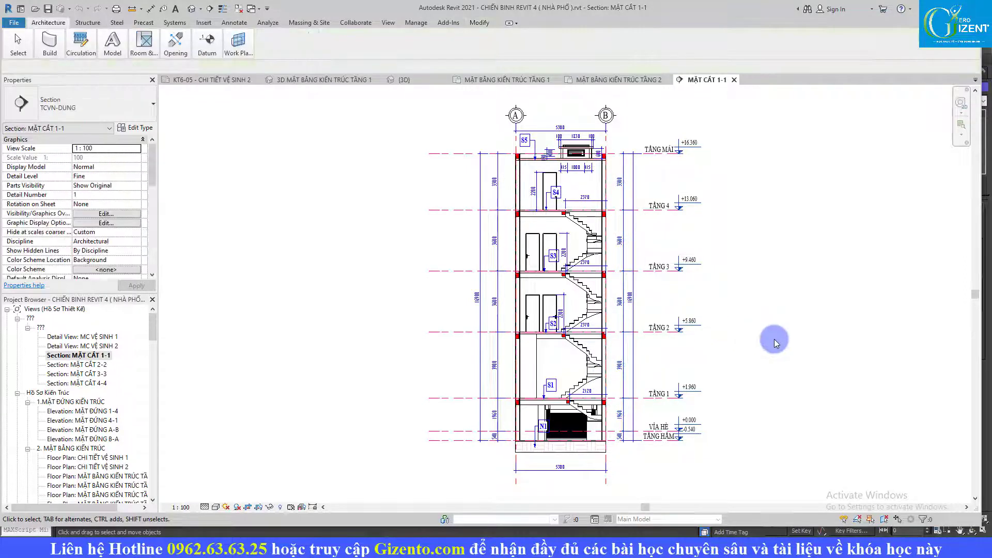
left_click(616, 369)
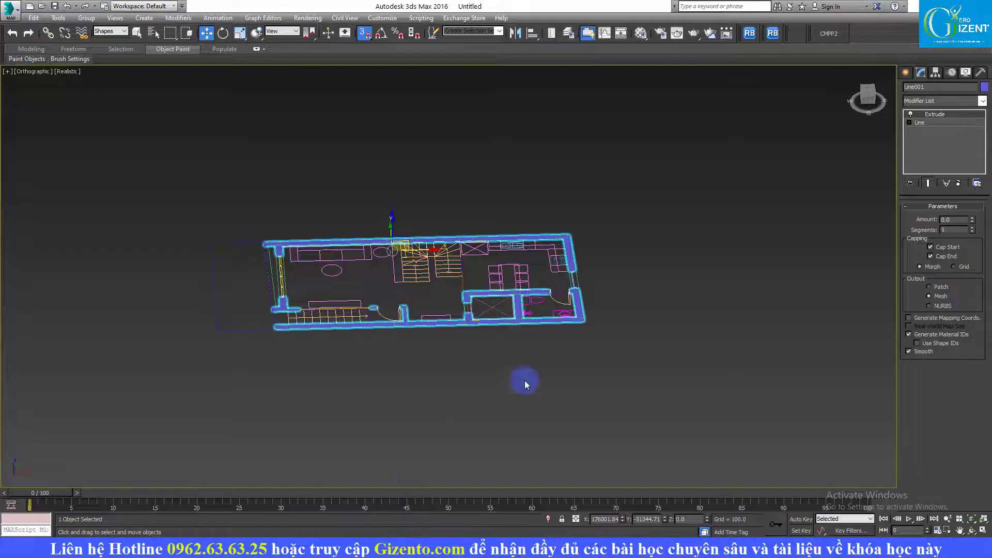
Set the Extrude Amount to 3900 and orbit to view the walls.
type("38")
key("Return")
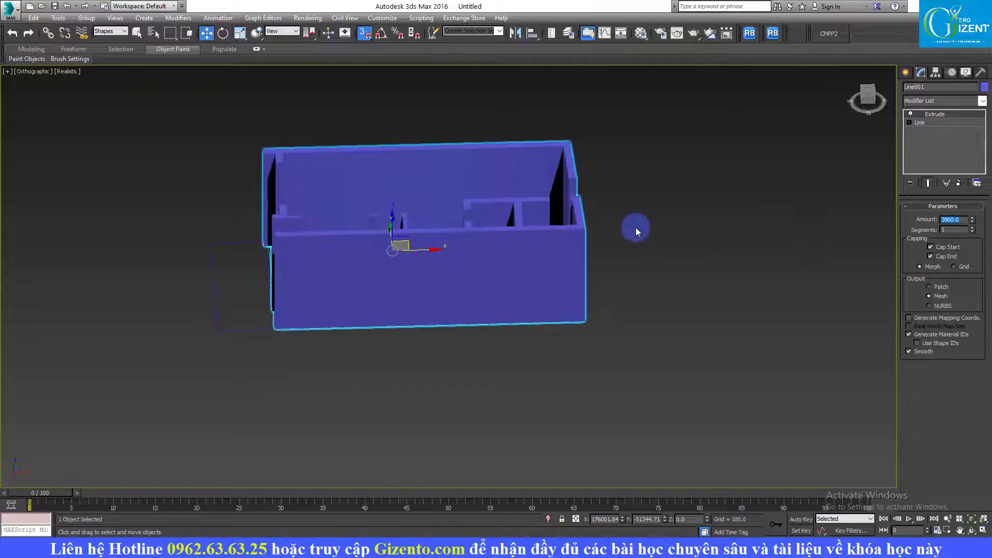
mouse_move(635, 227)
middle_mouse_down("alt")
mouse_move(707, 224)
mouse_move(721, 240)
mouse_move(766, 225)
mouse_move(752, 232)
middle_mouse_up("alt")
left_click(620, 215)
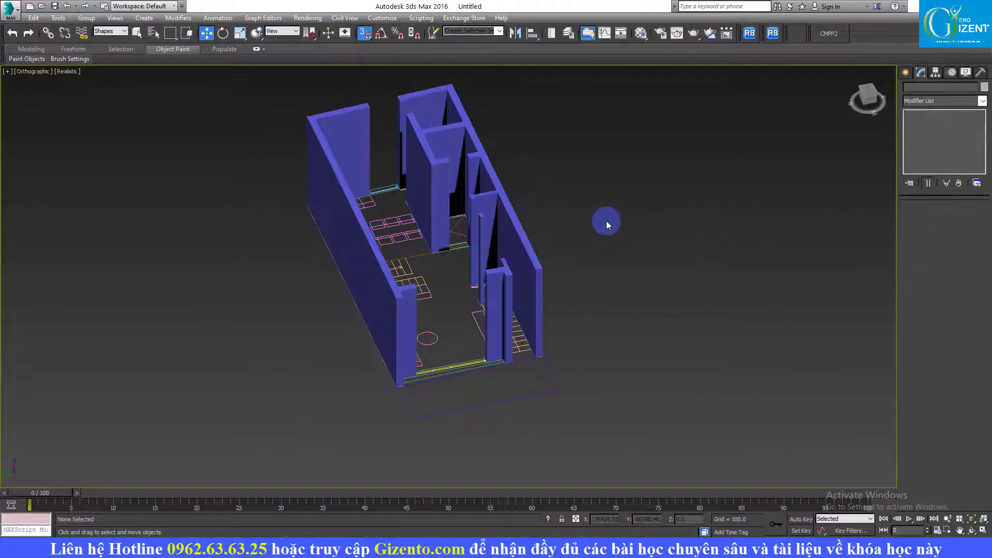
Tilt the view down onto the plan and select all shapes.
scroll(579, 219, "down", 4)
mouse_move(579, 219)
middle_mouse_down("alt")
mouse_move(528, 200)
mouse_move(476, 209)
mouse_move(562, 196)
mouse_move(589, 289)
middle_mouse_up("alt")
scroll(529, 200, "down", 3)
key("ctrl+a")
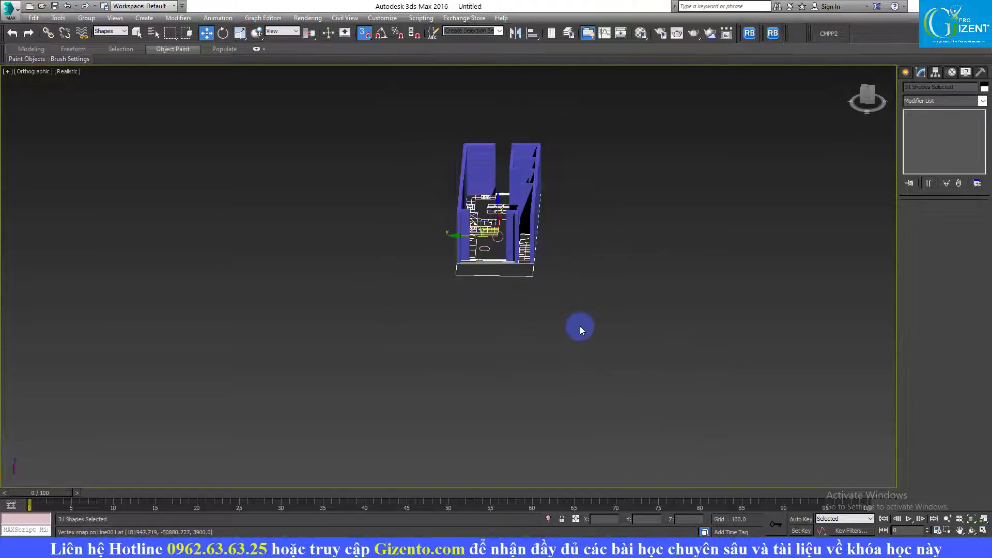
Set the selected floor-plan shapes' object colour to white.
left_click(984, 88)
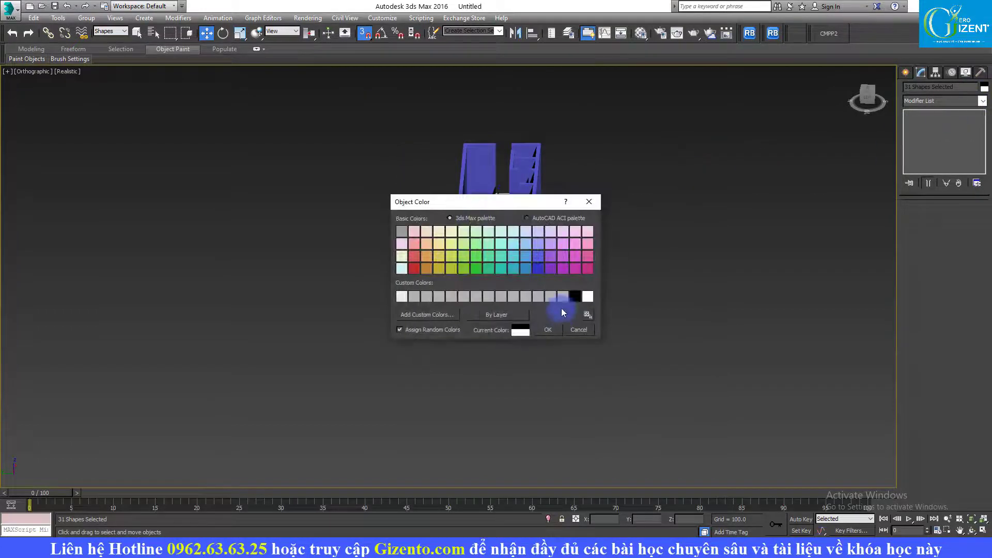
left_click(554, 330)
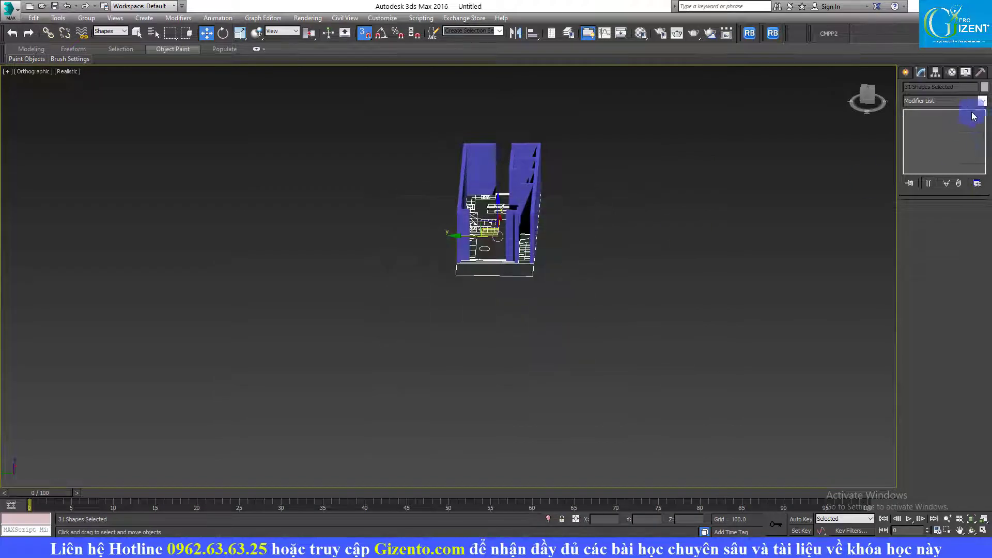
left_click(696, 213)
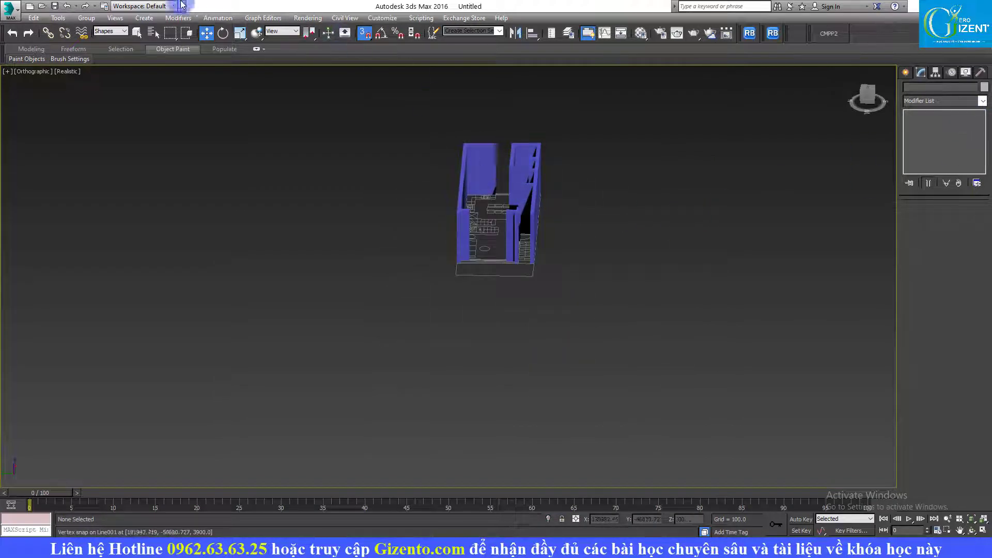
Switch the selection filter to All, select Line001 and colour it gray.
left_click(111, 32)
left_click(489, 148)
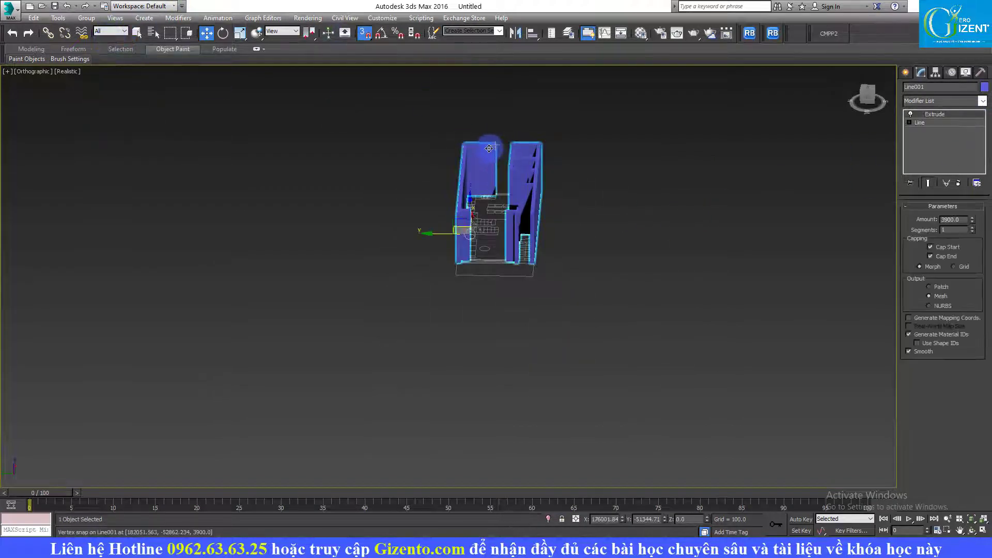
left_click(984, 89)
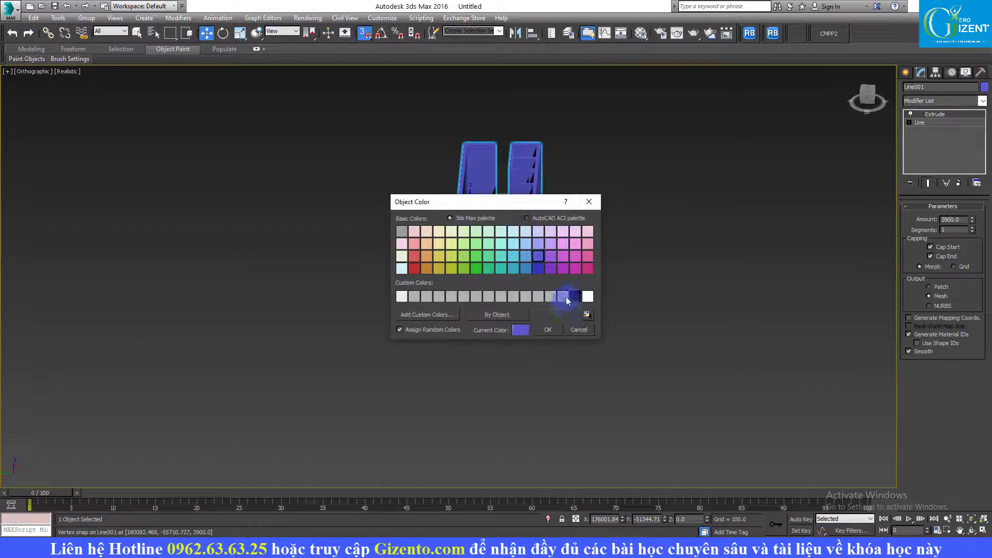
left_click(553, 330)
mouse_move(538, 324)
middle_mouse_down("alt")
mouse_move(569, 254)
mouse_move(521, 252)
middle_mouse_up("alt")
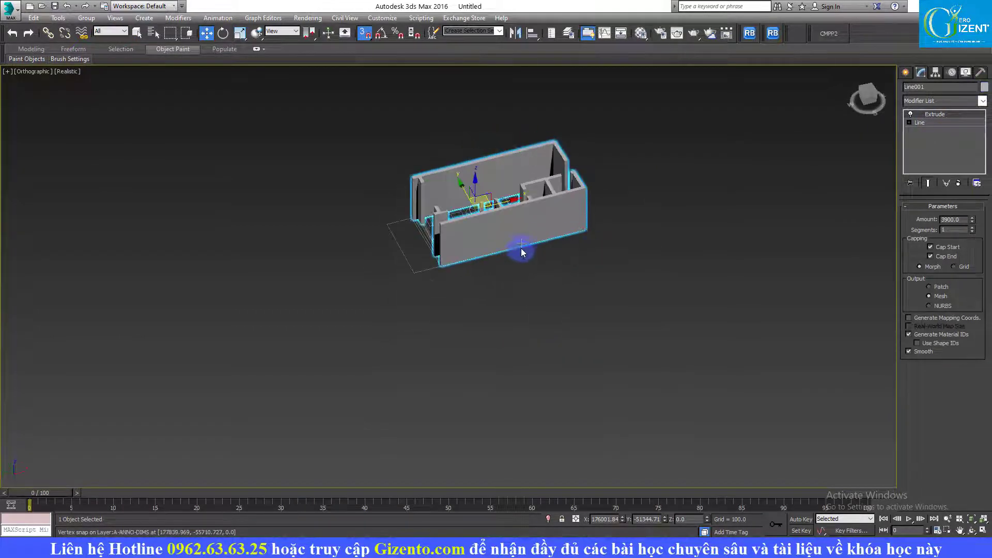
scroll(505, 177, "up", 4)
scroll(594, 161, "up", 2)
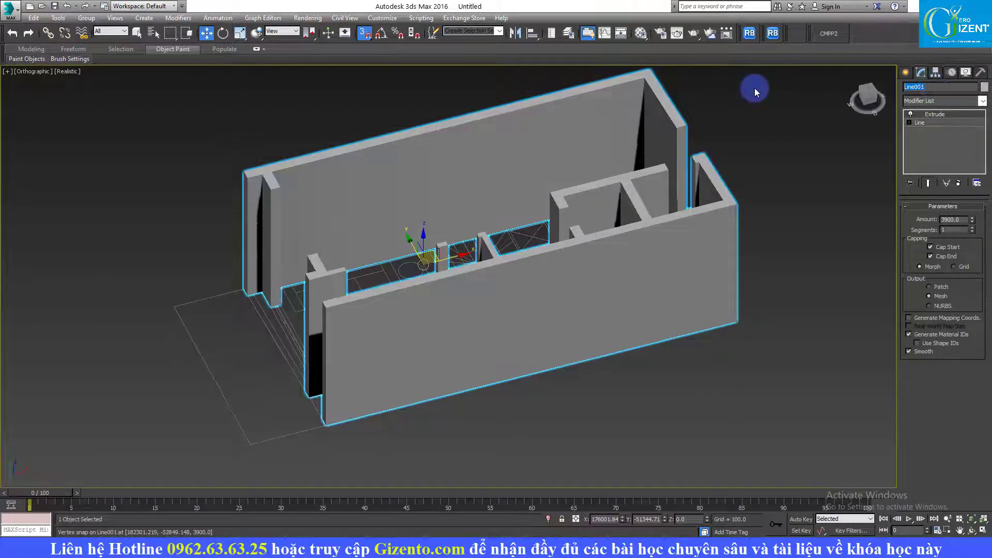
Rename Line001 to 'TUONG BAO' and orbit around to inspect the walls.
type("TUONG BAO")
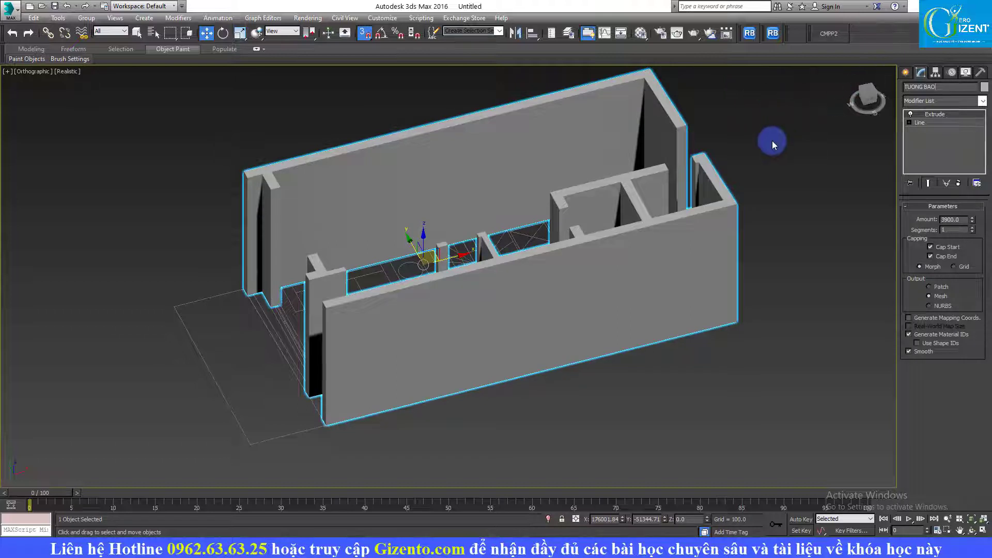
scroll(771, 141, "down", 4)
mouse_move(754, 155)
middle_mouse_down("alt")
mouse_move(735, 164)
mouse_move(824, 184)
mouse_move(717, 179)
mouse_move(680, 191)
mouse_move(658, 177)
mouse_move(704, 177)
middle_mouse_up("alt")
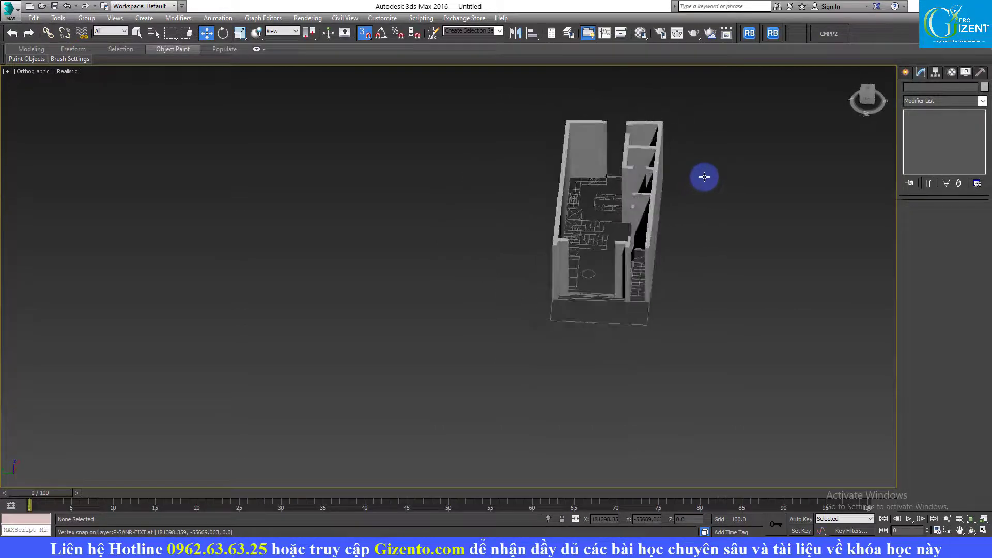
scroll(705, 182, "up", 4)
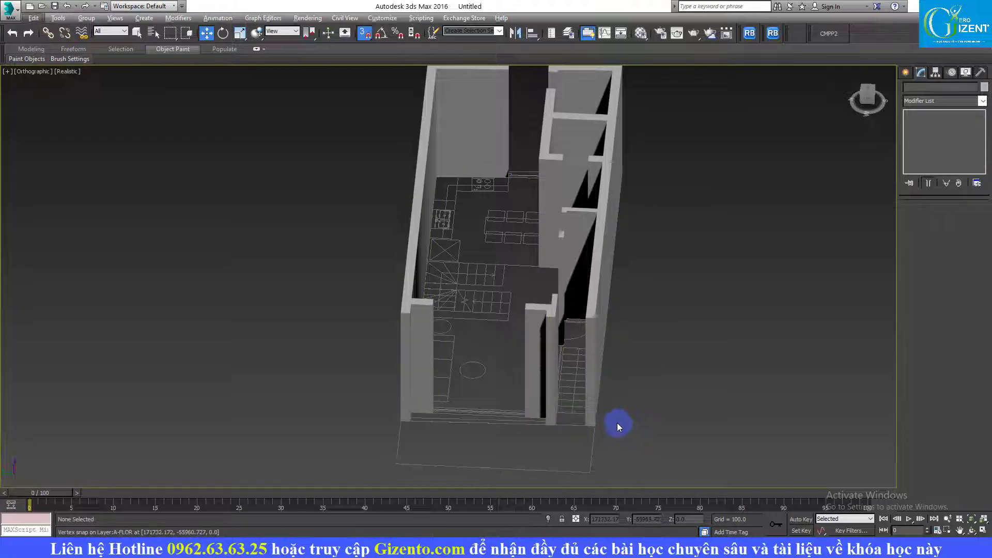
middle_click_drag(615, 422, 567, 433, "alt")
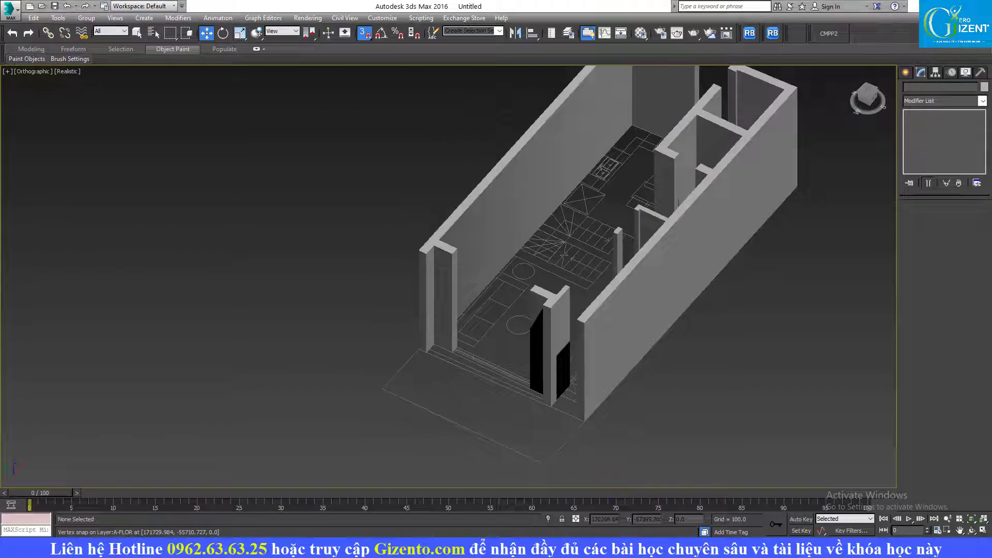